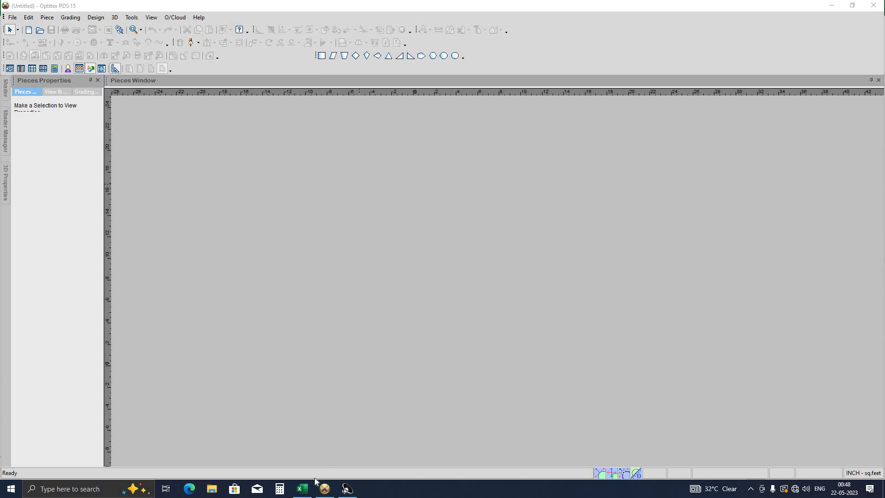
- Look up the size S front body length (23) and chest (34) on the tank top spec sheet
click(306, 492)
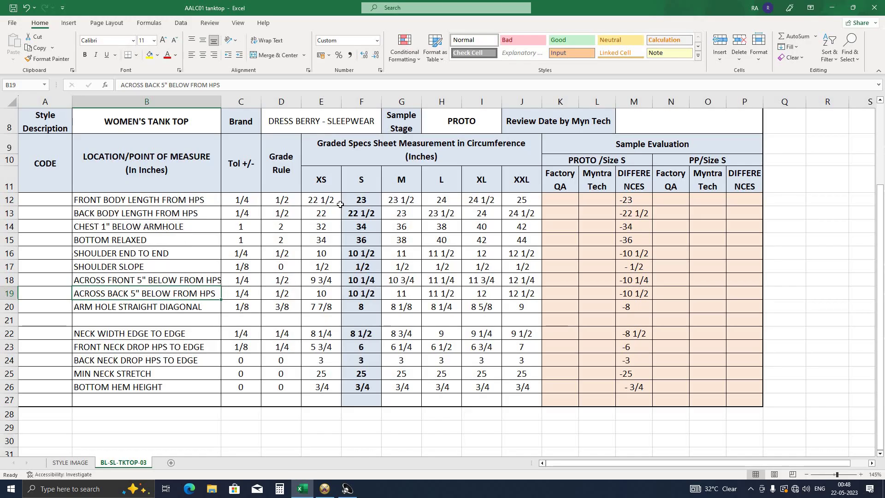
click(361, 199)
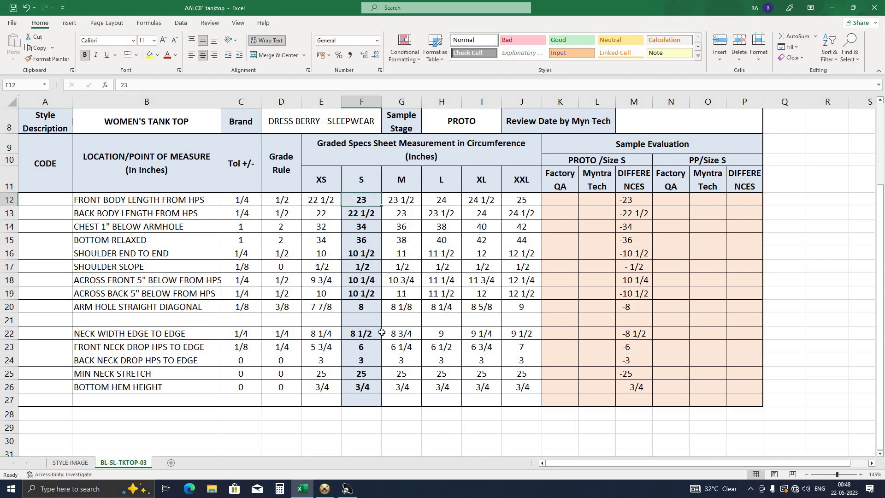
click(362, 253)
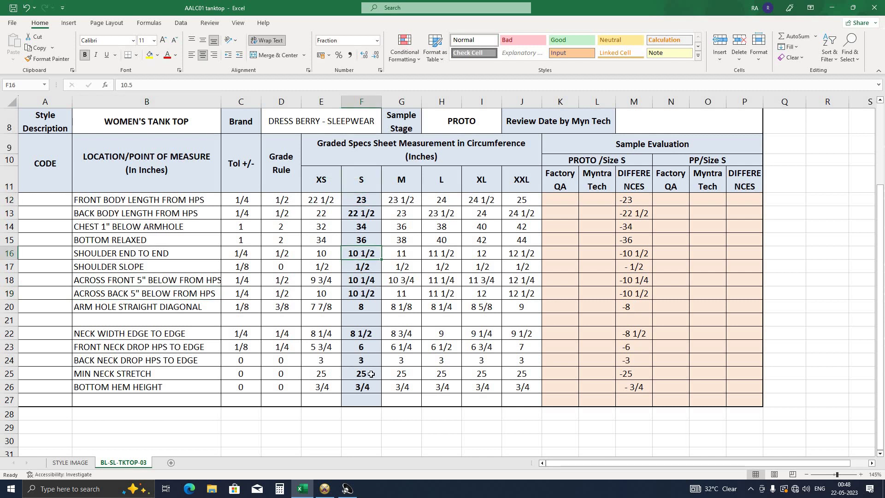
click(365, 189)
key(Down)
key(Down)
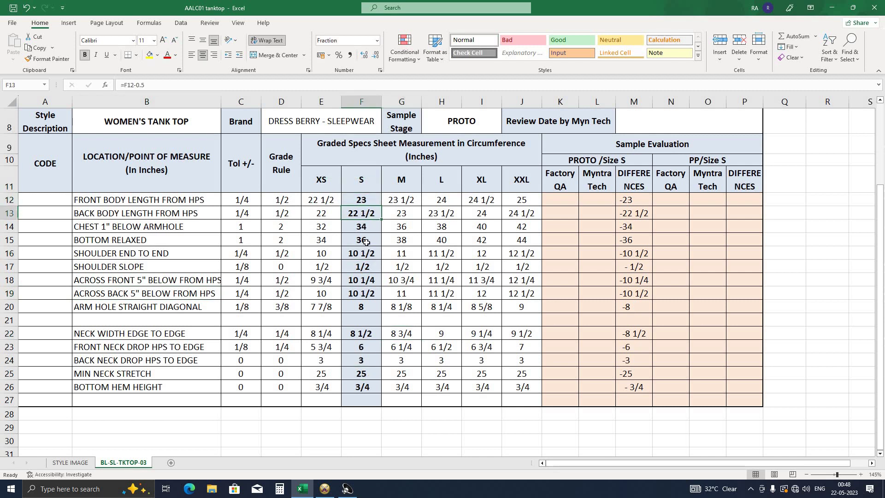
key(Down)
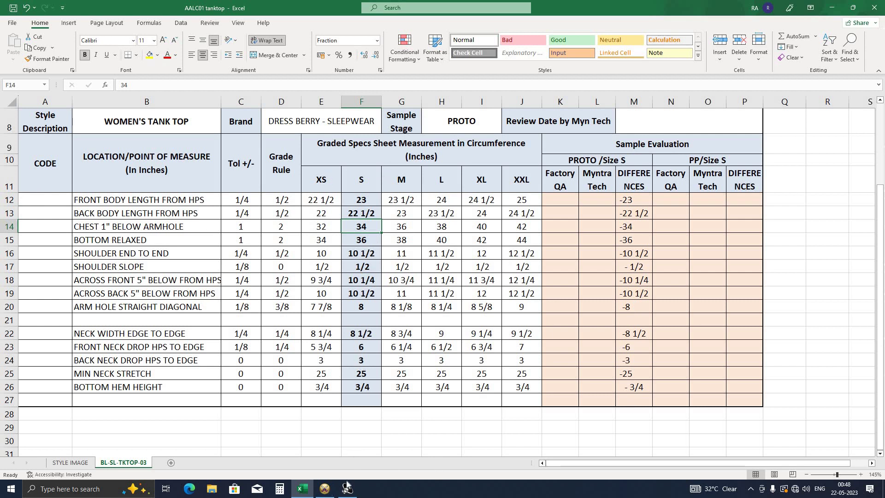
click(324, 489)
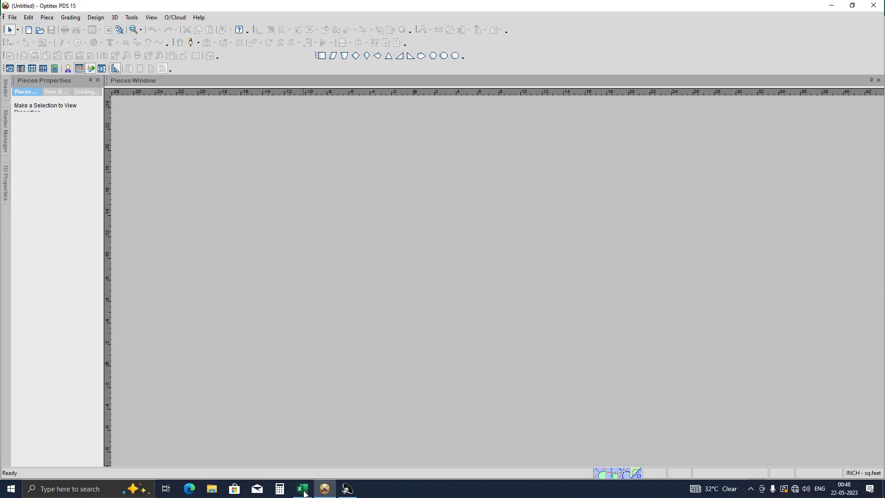
click(304, 493)
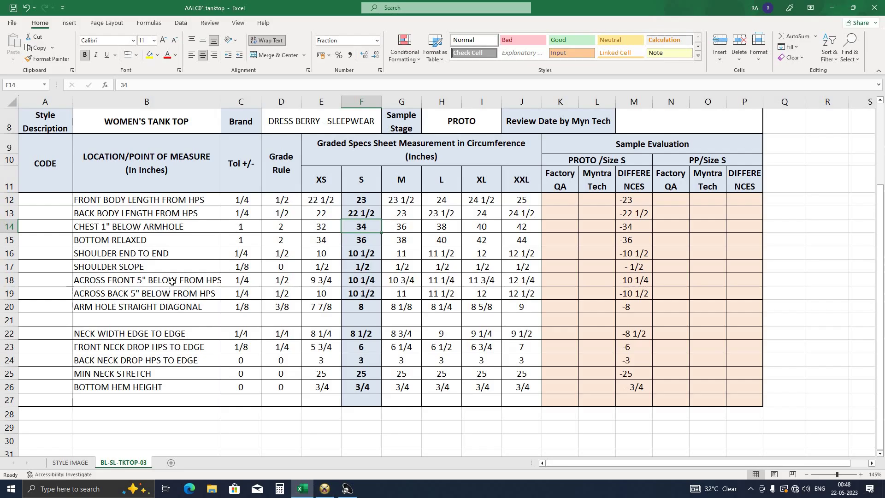
click(1, 198)
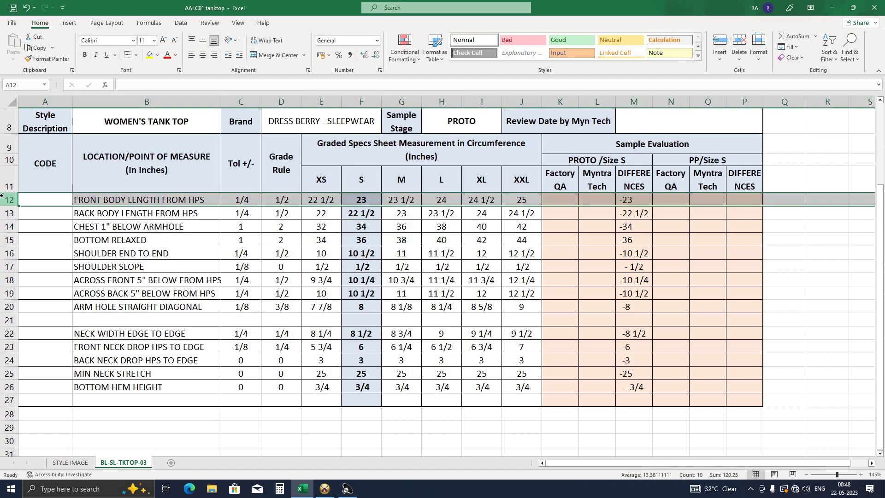
click(360, 203)
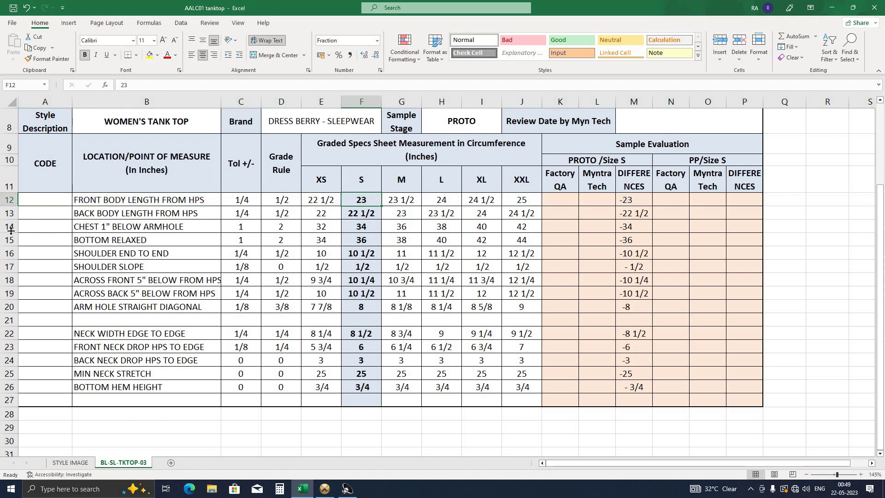
click(367, 229)
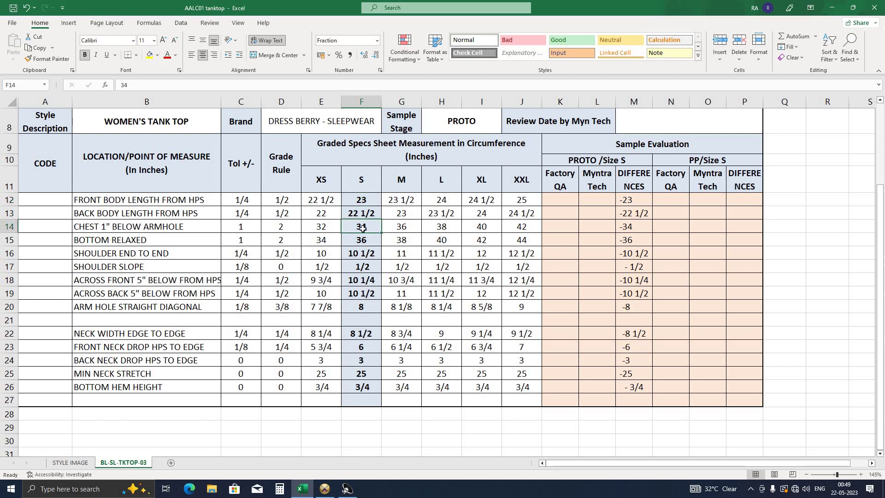
click(326, 490)
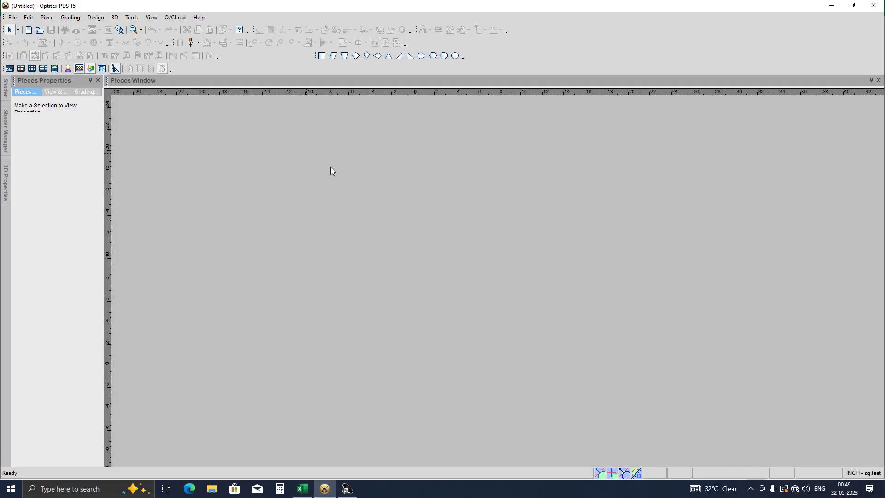
- Create a 23 by 8.5 rectangular piece, using the calculator for 34/4 as the width
right_click(307, 155)
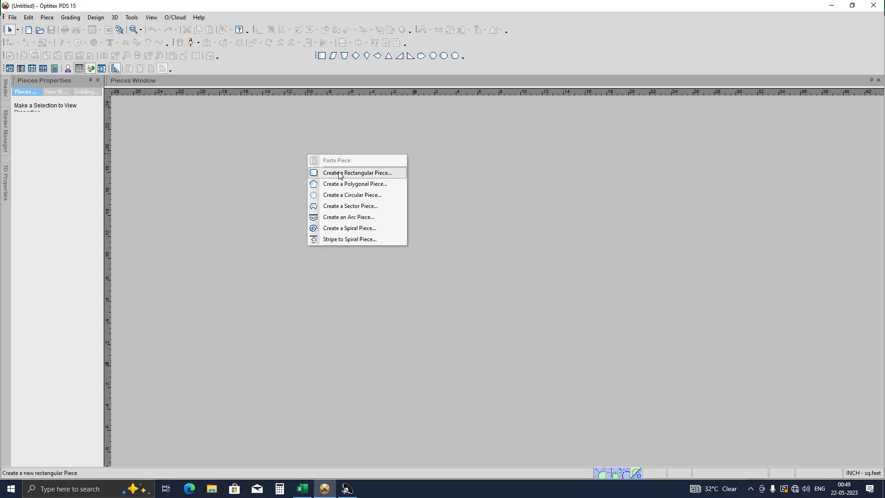
click(340, 173)
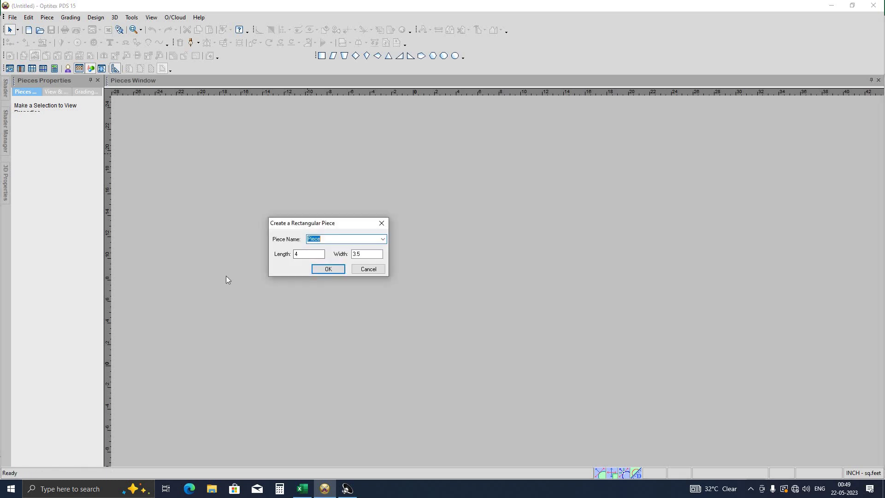
text(2)
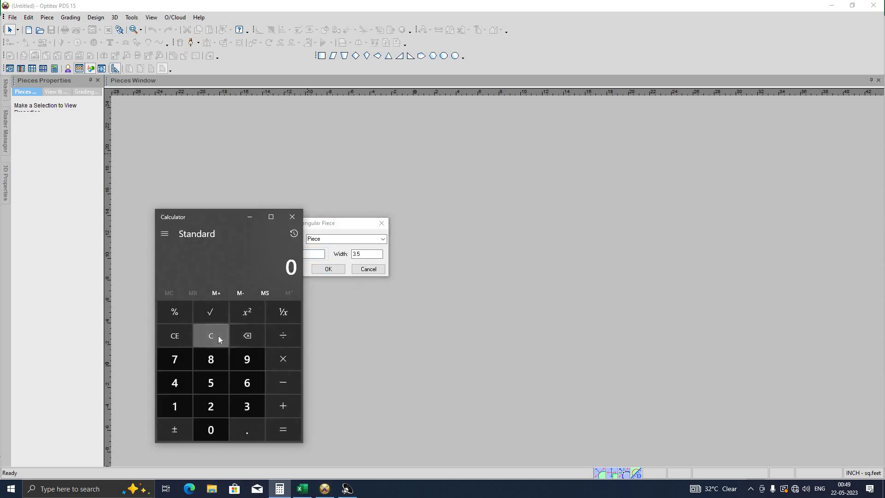
text(34/2)
key(Return)
click(219, 332)
text(34/4)
key(Return)
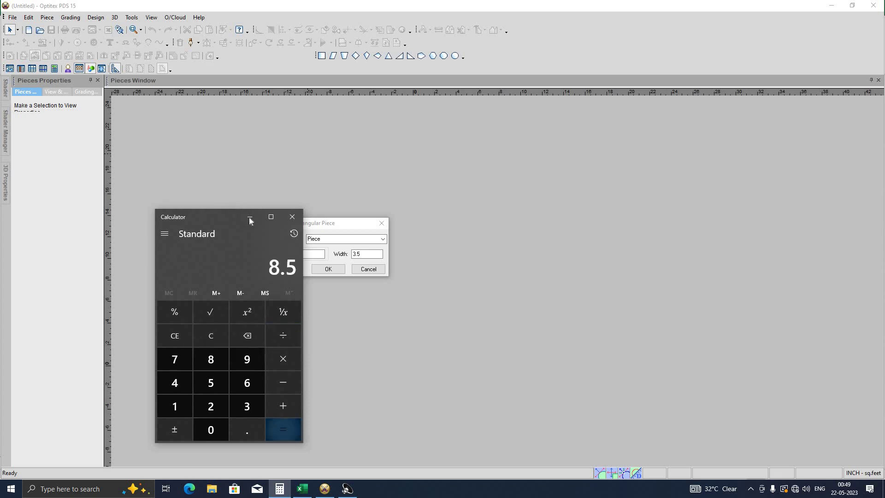
click(250, 217)
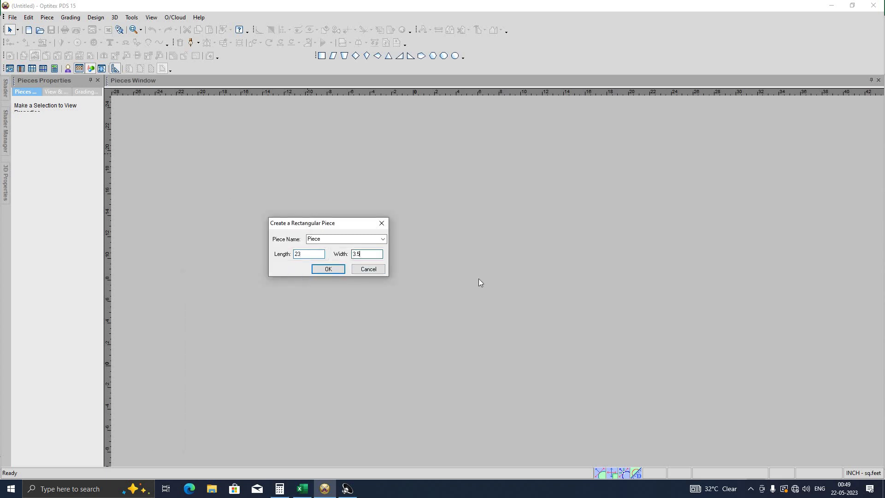
text(8)
key(Return)
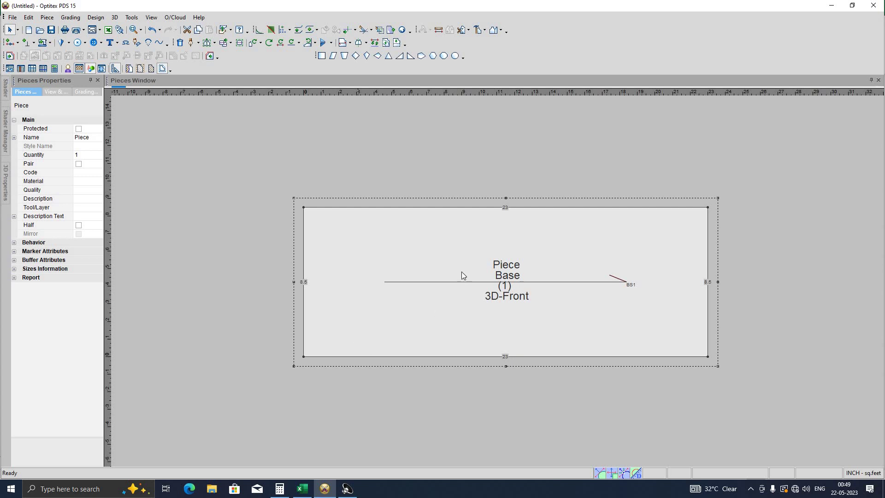
- Look up the size S shoulder end-to-end width (10.5) and halve it in the calculator
scroll(462, 275, down, 2)
scroll(500, 282, up, 1)
scroll(529, 290, up, 1)
scroll(499, 285, down, 2)
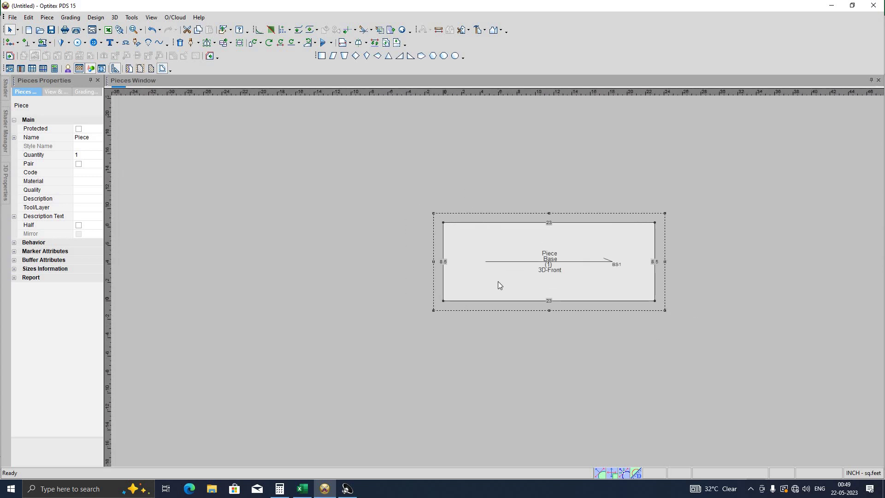
scroll(498, 281, up, 2)
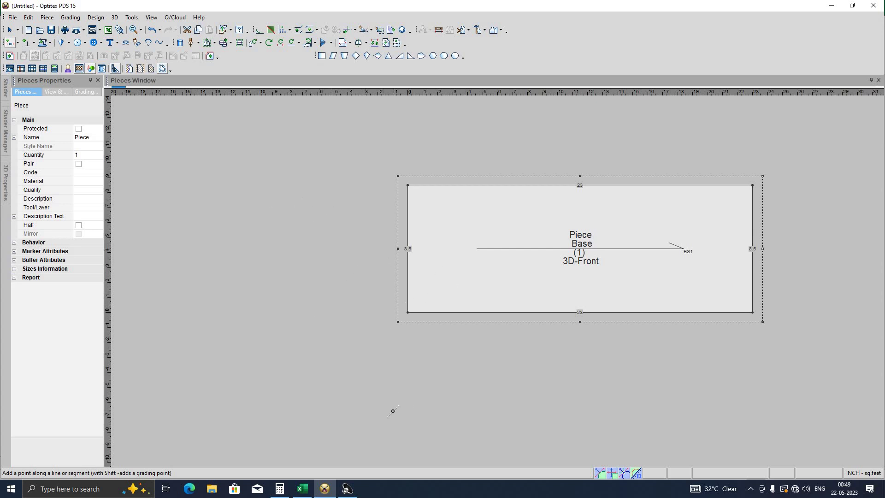
click(311, 487)
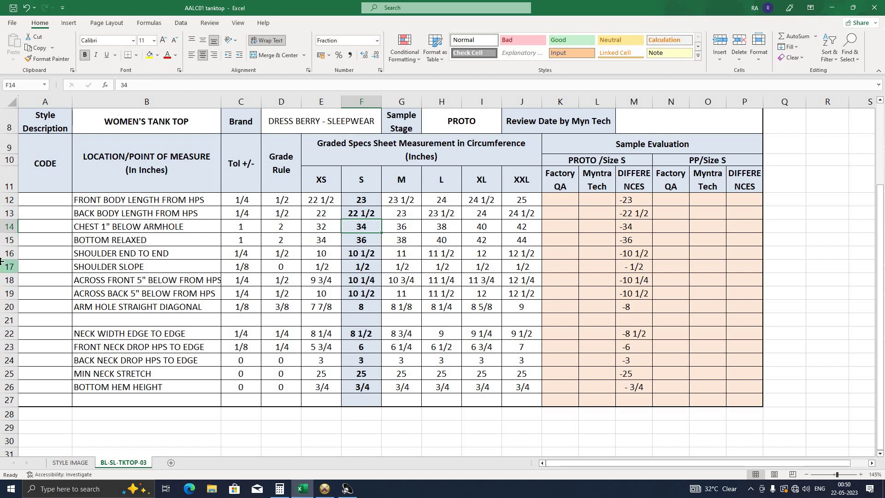
click(371, 253)
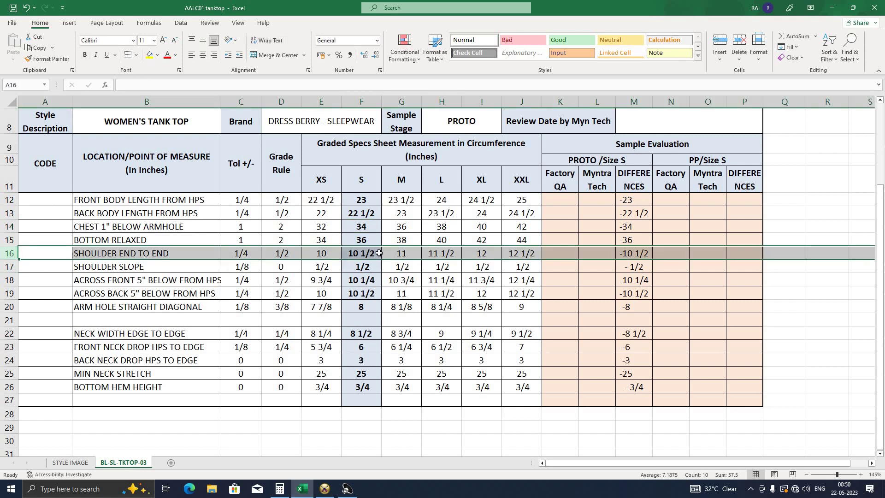
click(324, 488)
click(280, 489)
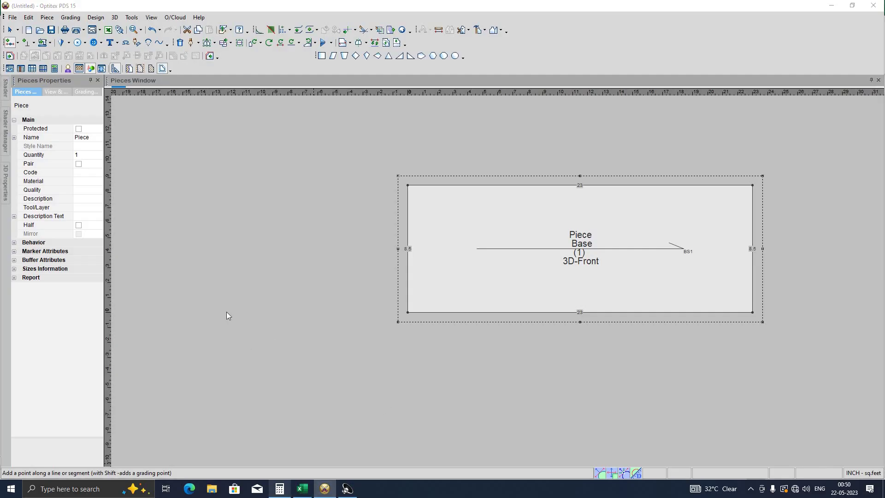
click(212, 336)
text(10)
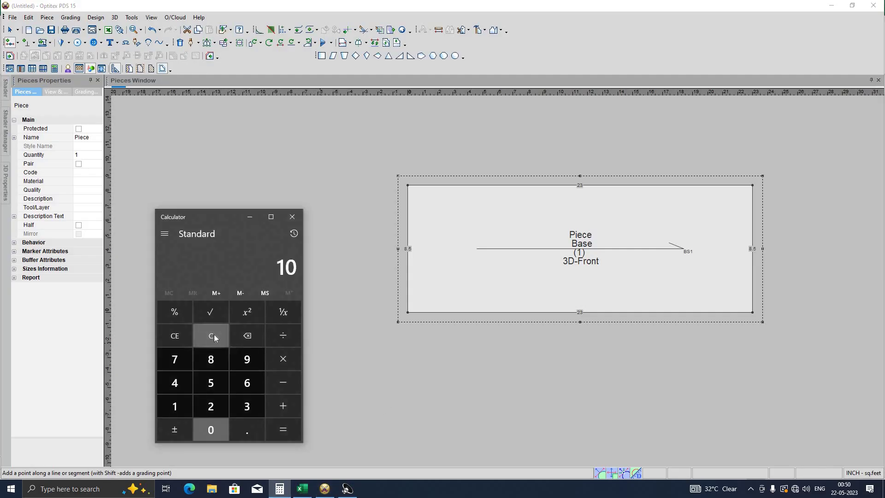
text(.5/2)
key(Return)
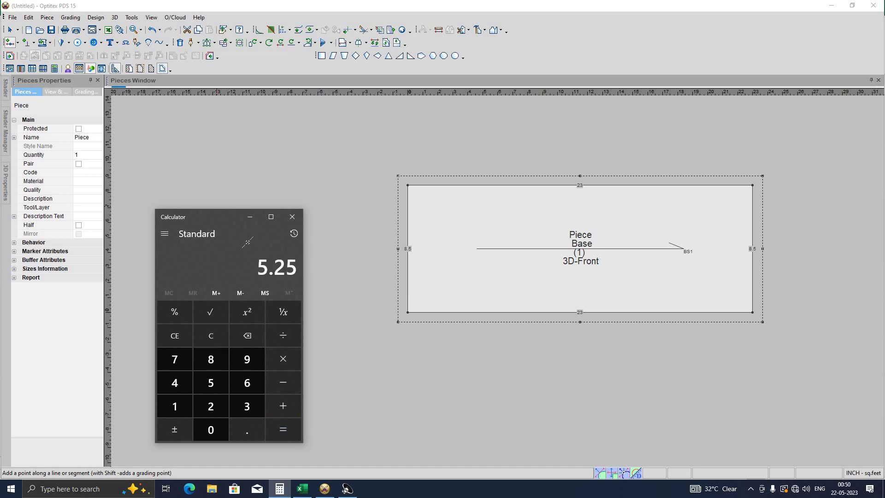
click(249, 216)
- Add a grade point on the left edge, 5.5 from the previous corner
click(408, 286)
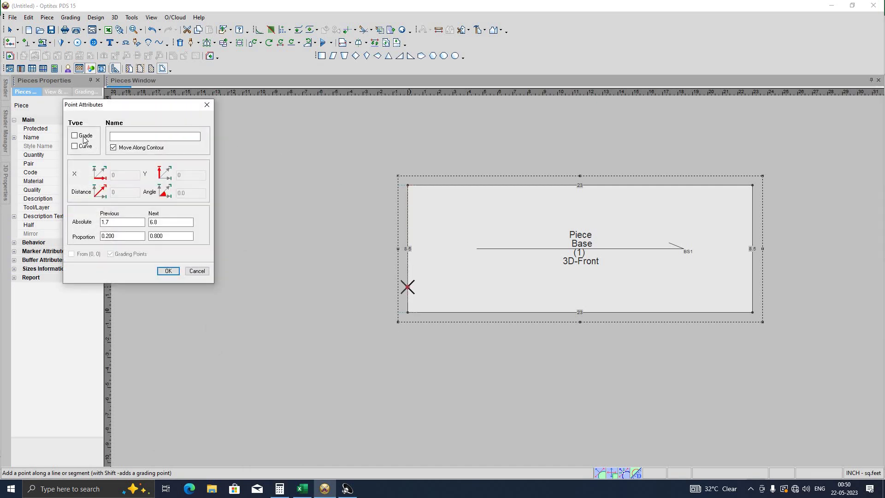
click(84, 137)
double_click(118, 221)
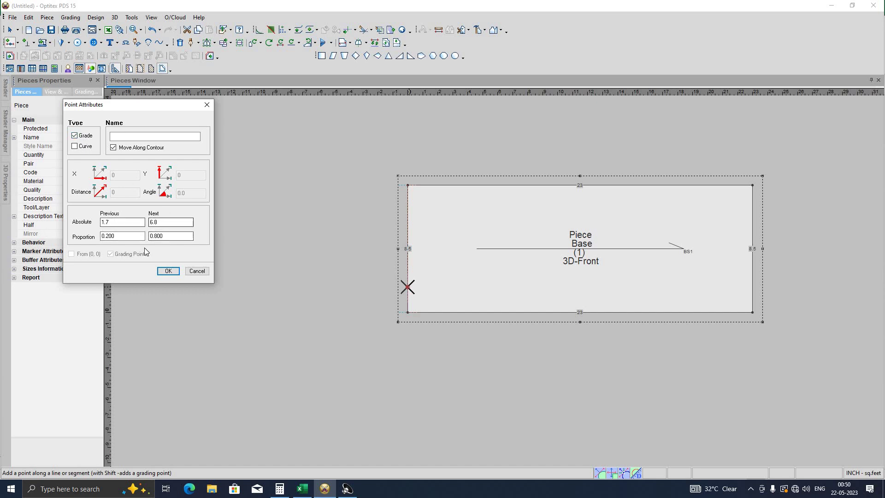
text(5)
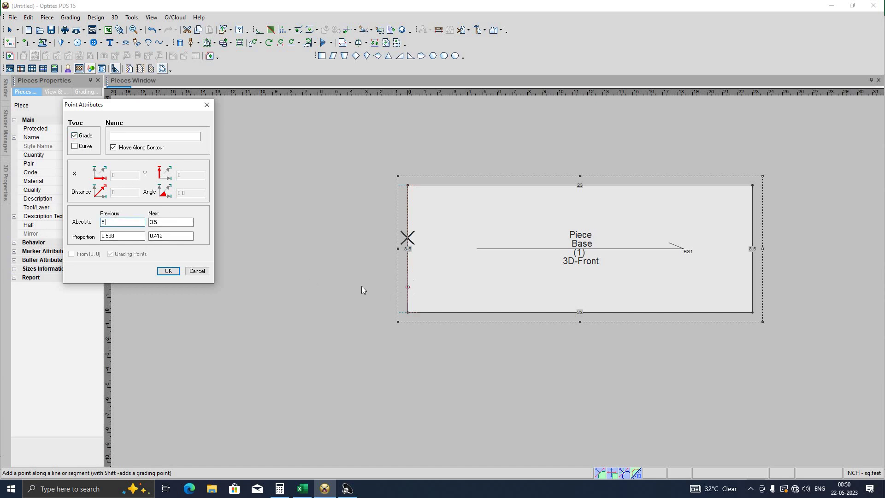
text(.5)
key(Return)
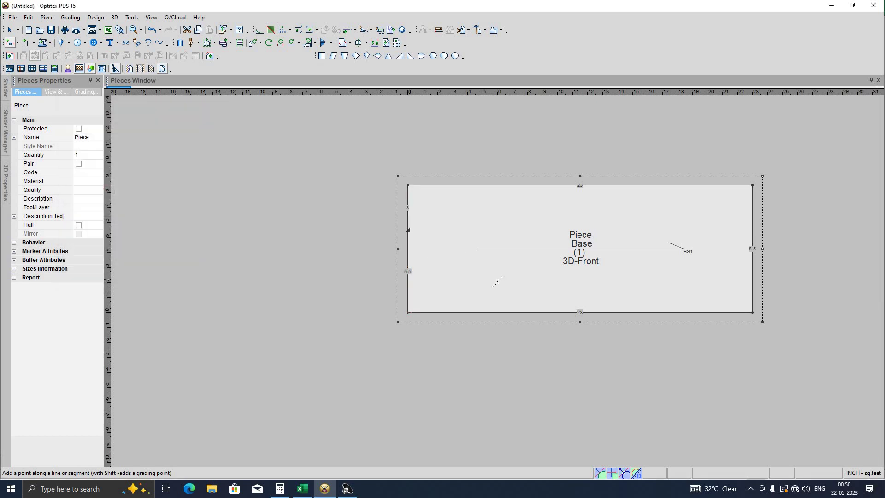
scroll(456, 259, down, 2)
- Add a second left-edge point 4.25 from the previous point, half the F22 neck width
scroll(434, 256, up, 3)
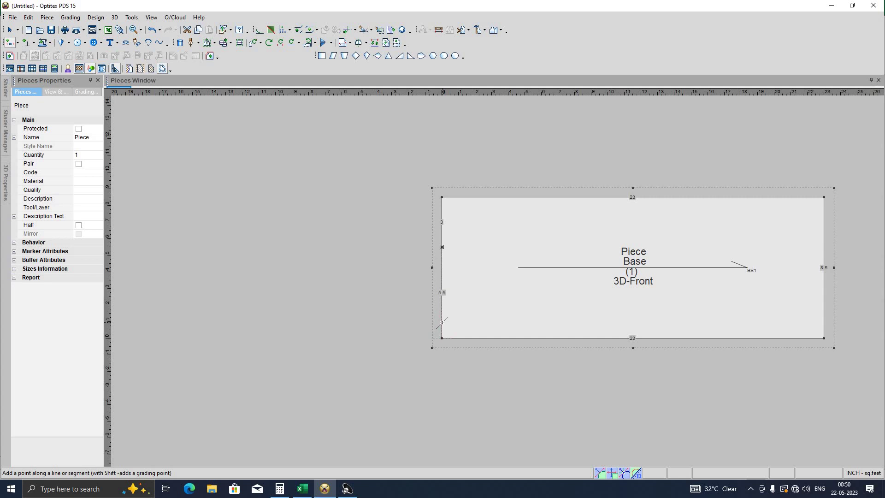
click(442, 323)
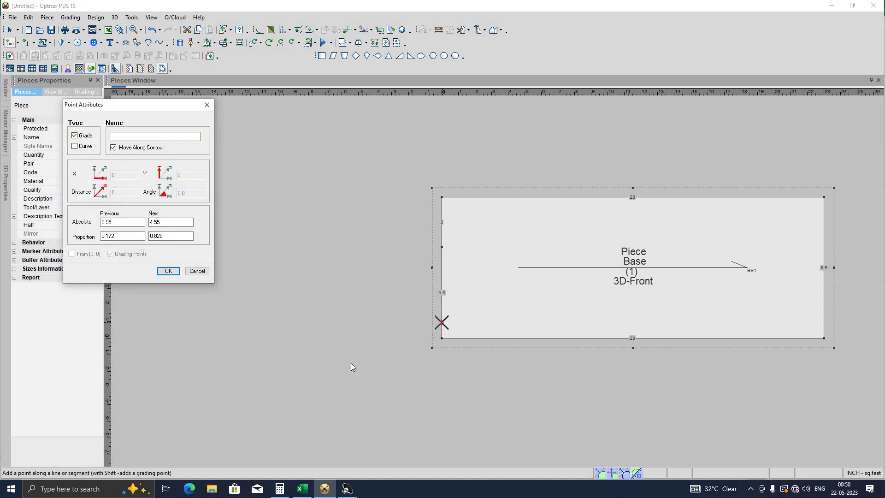
click(302, 489)
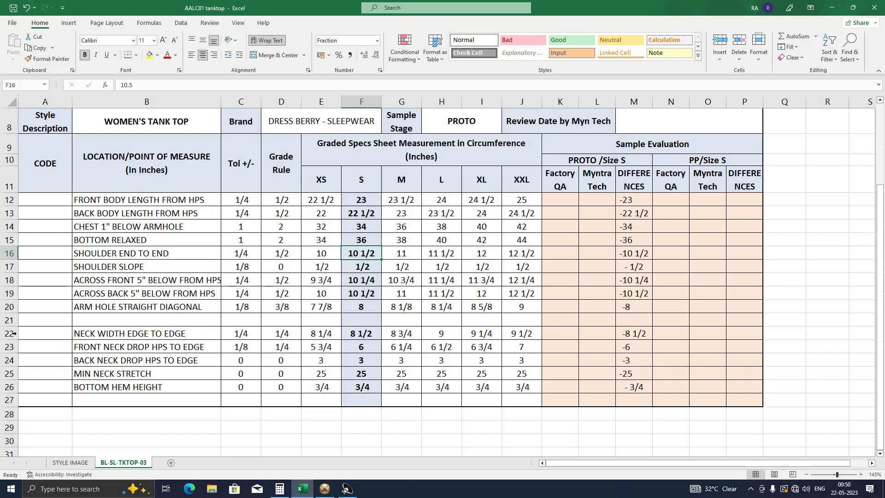
click(360, 336)
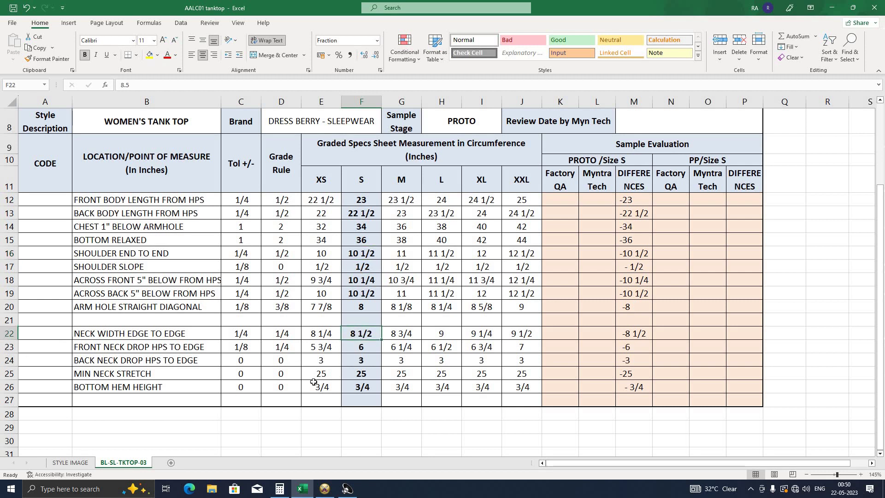
click(832, 7)
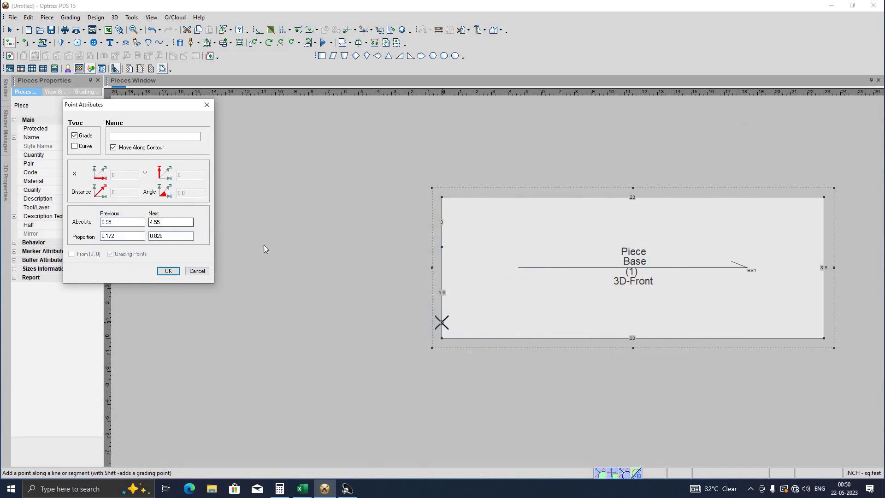
text(4.25)
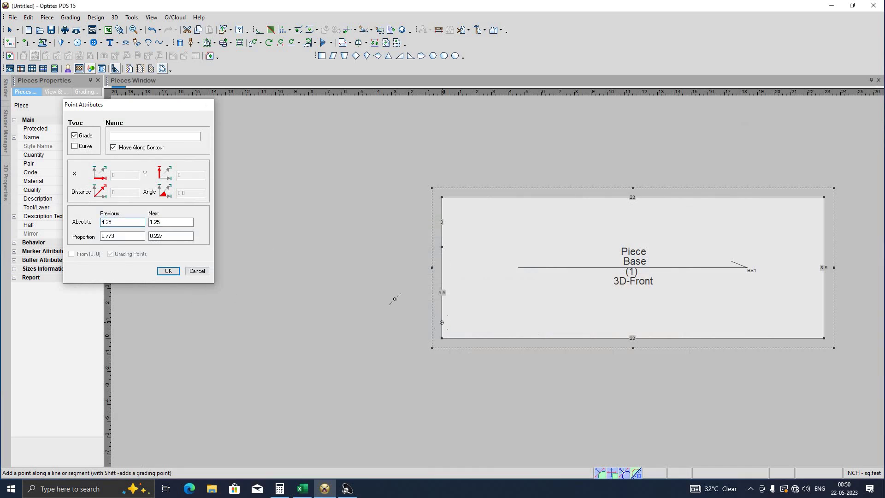
key(Return)
- Finish adding points and exit the point tool
scroll(268, 226, up, 1)
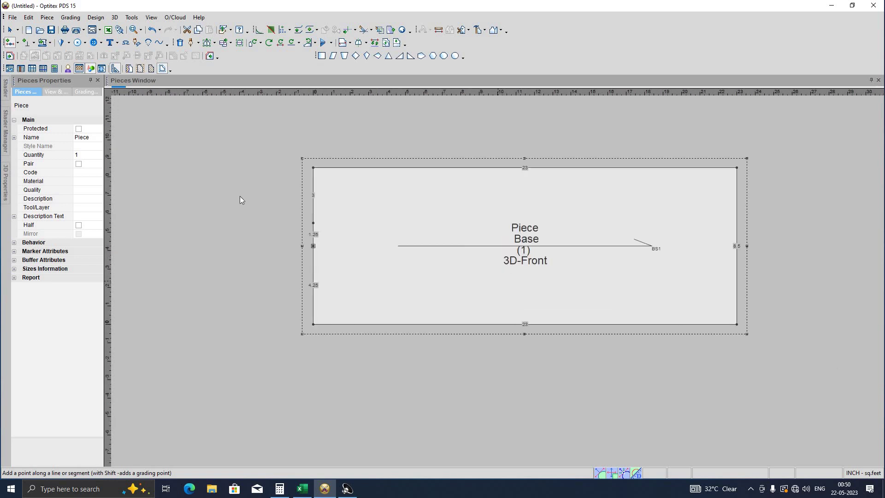
right_click(285, 239)
click(276, 201)
scroll(498, 281, down, 2)
scroll(498, 282, up, 3)
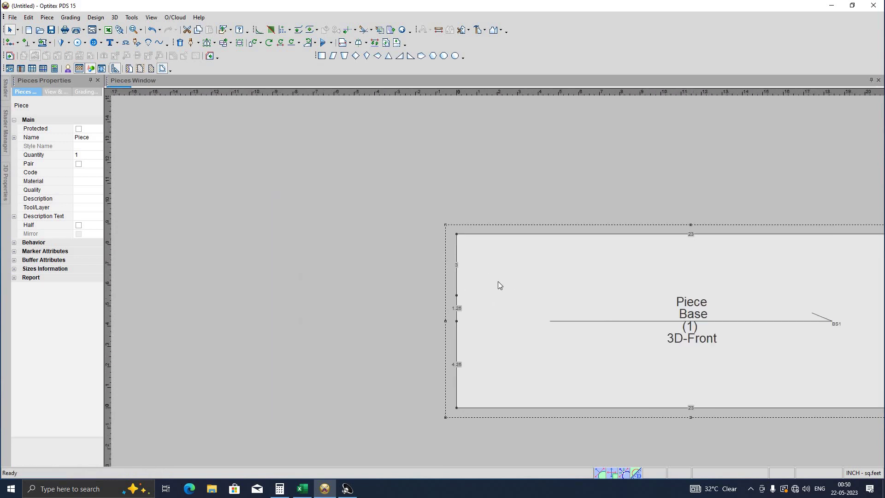
scroll(498, 281, up, 1)
scroll(482, 278, up, 1)
scroll(467, 276, up, 1)
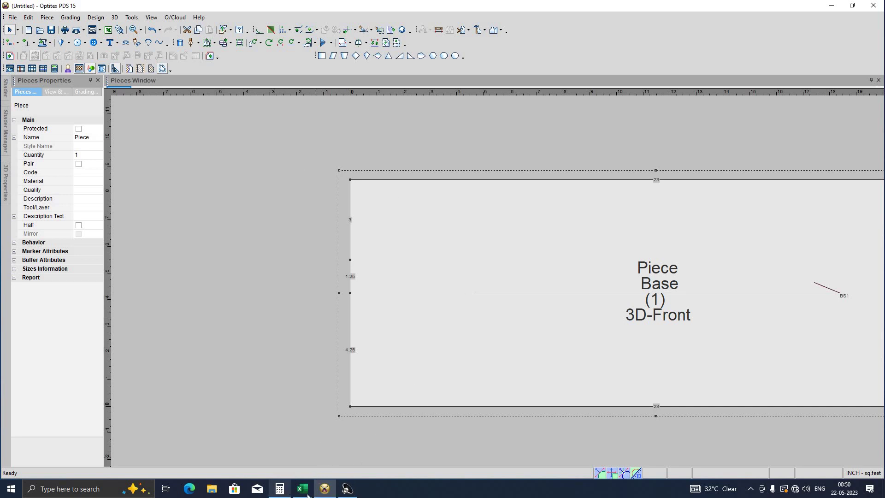
- After checking the shoulder slope row, move the top-left corner and point below it 0.5 inward
key(alt+Tab)
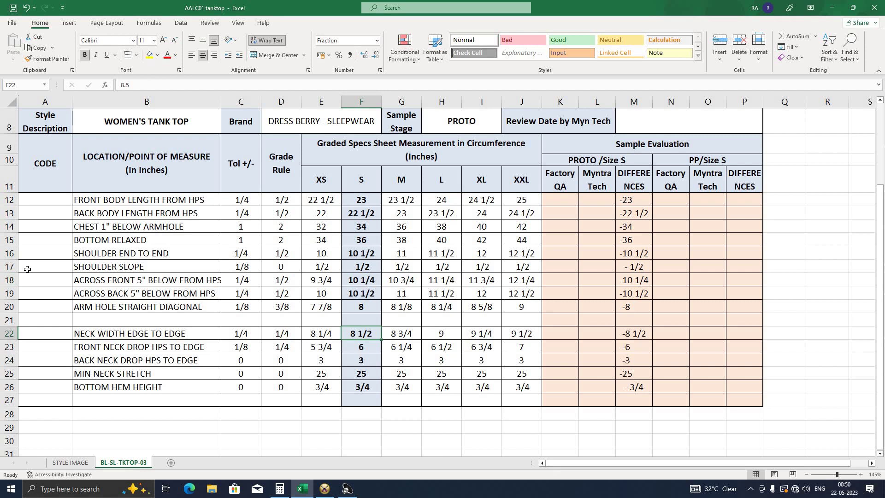
click(8, 272)
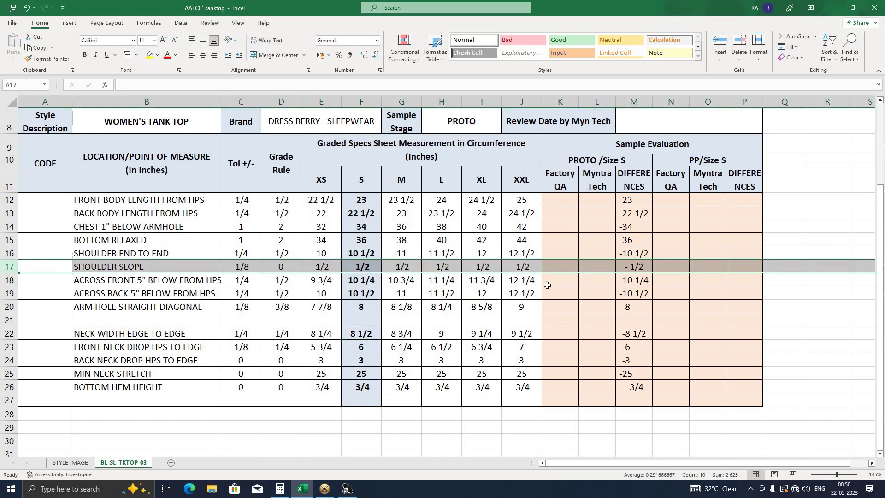
click(834, 9)
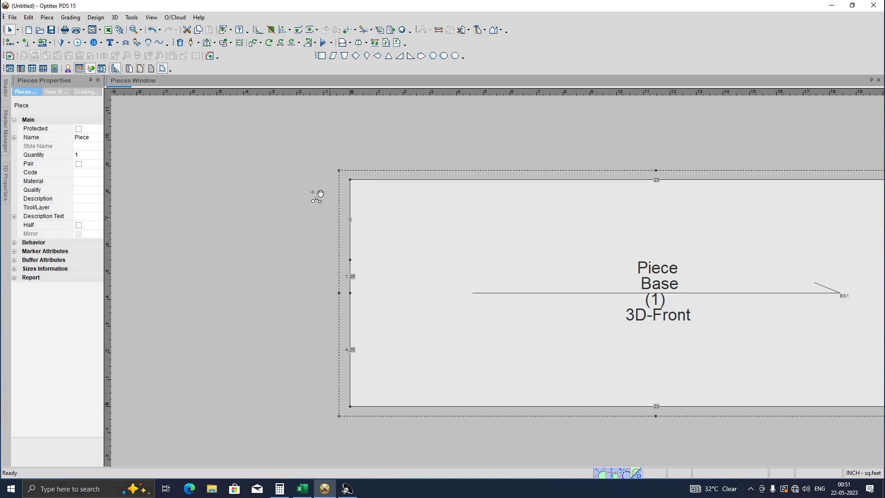
key(m)
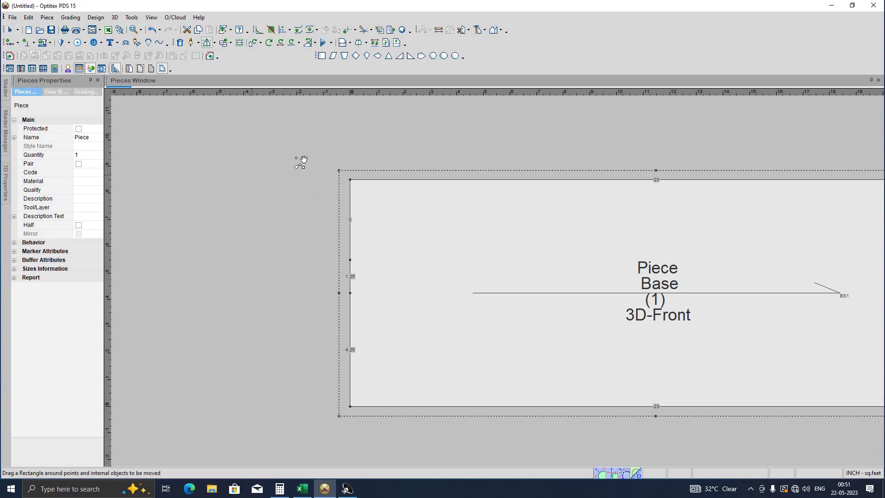
drag(330, 172, 422, 272)
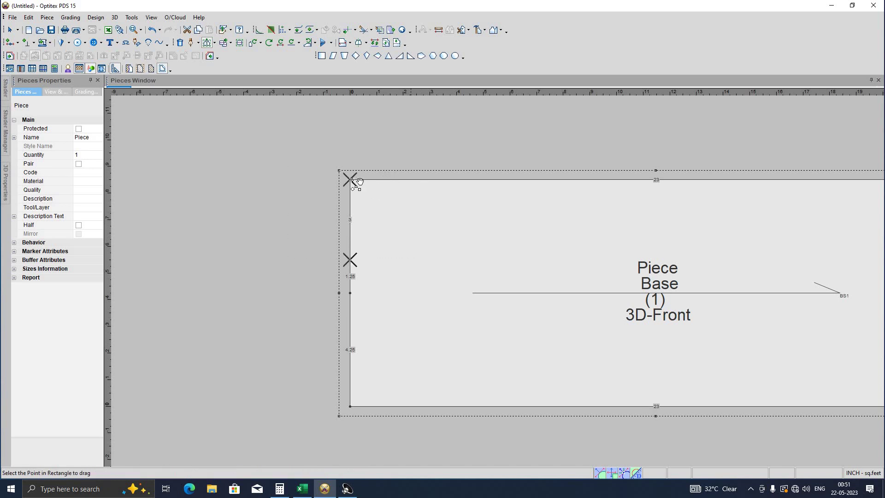
click(387, 185)
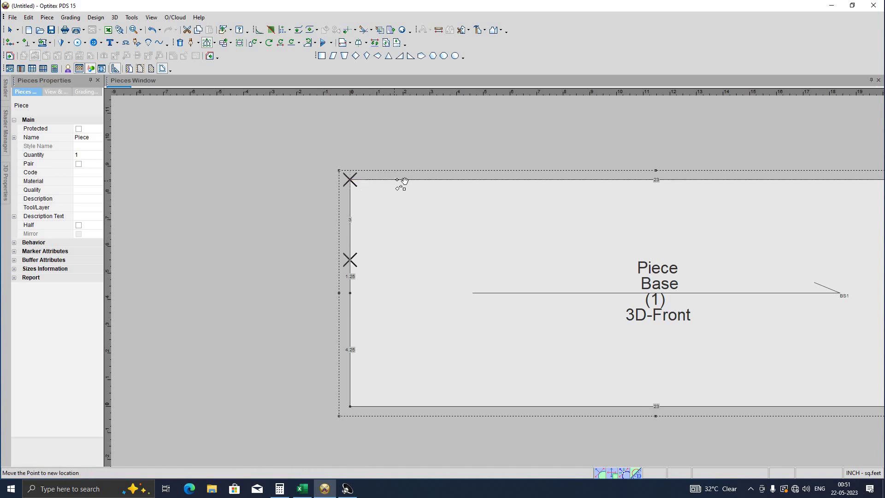
key(Return)
text(.5)
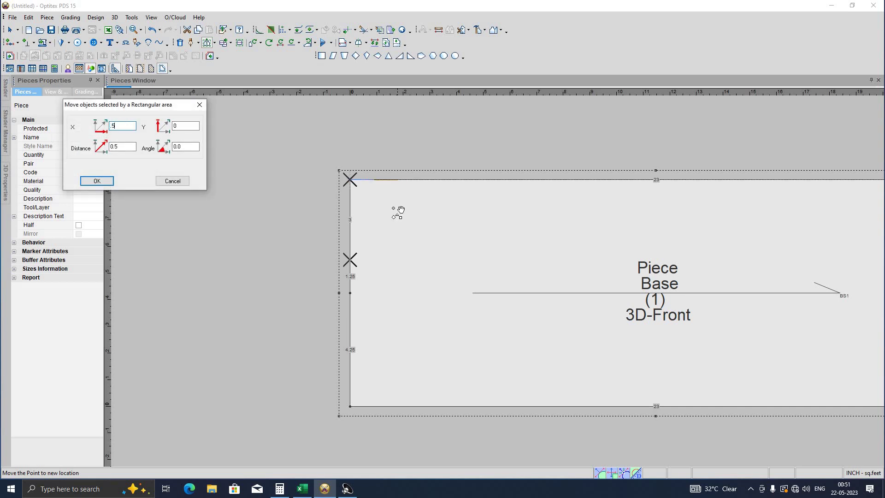
key(Return)
right_click(189, 182)
click(498, 281)
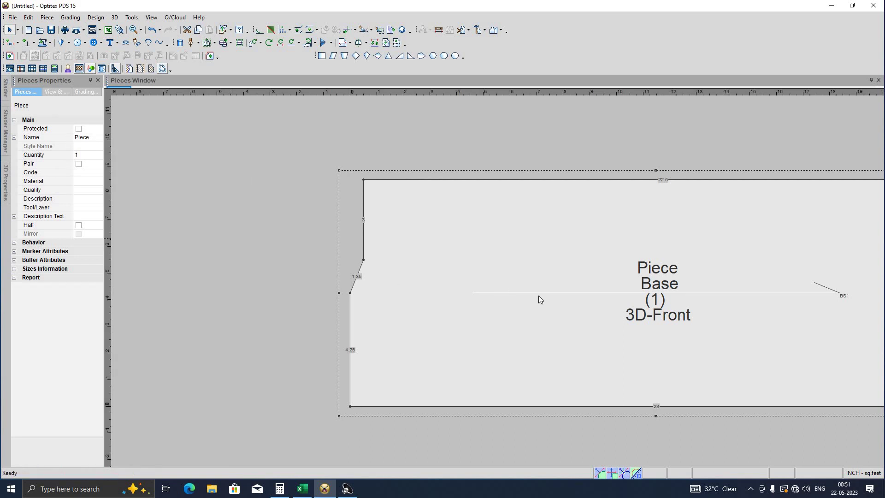
- Bring the Excel spec sheet back to the front
scroll(539, 295, down, 3)
scroll(498, 282, up, 2)
scroll(327, 447, down, 1)
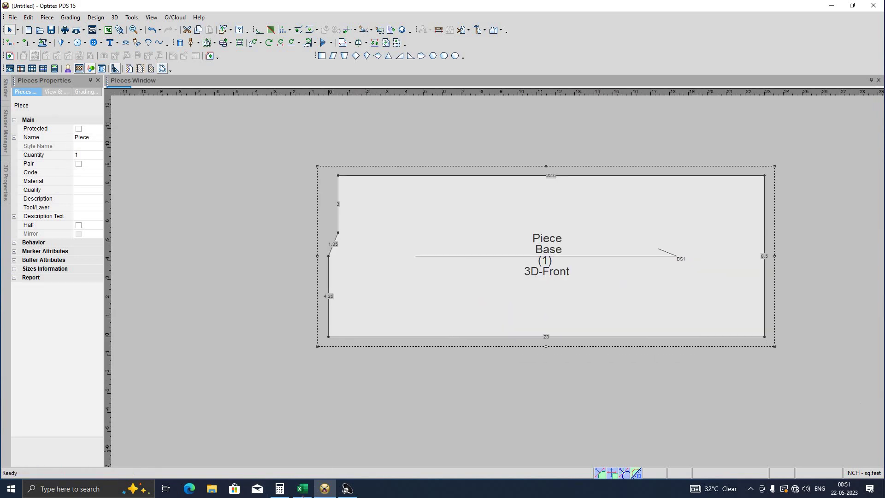
key(alt+Tab)
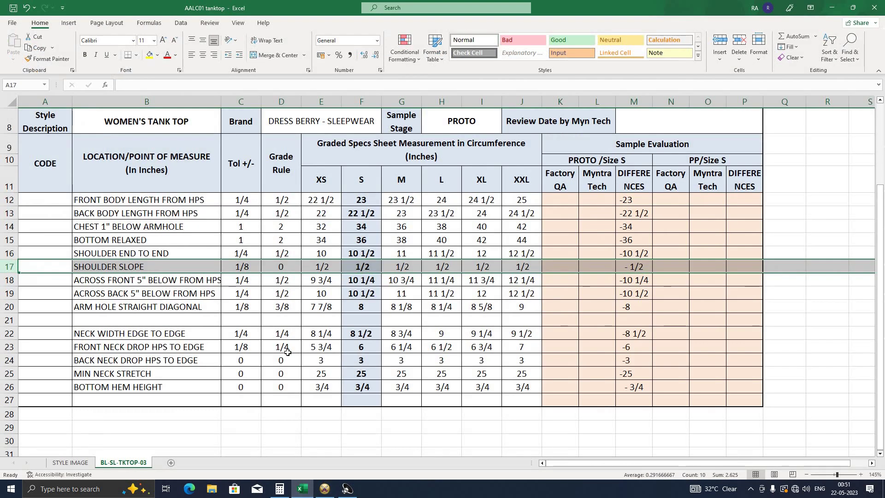
- Check the F20 armhole diagonal, then move the top-left corner 8 inward
click(365, 309)
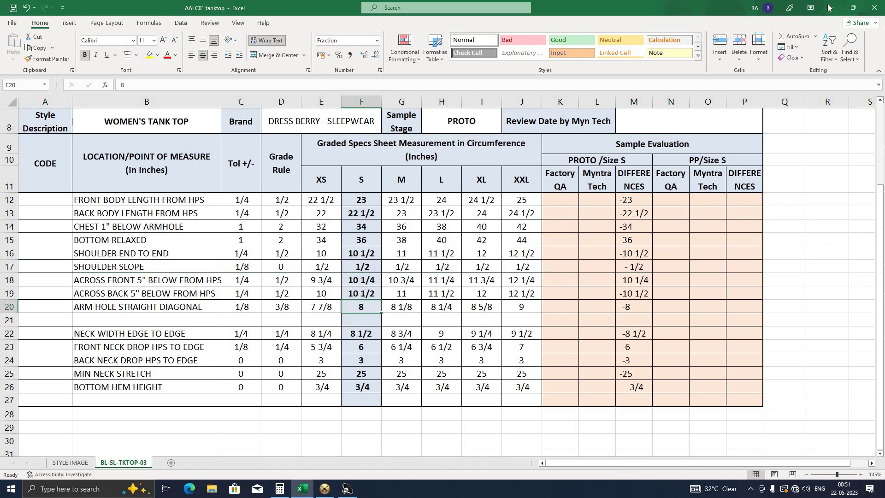
key(alt+Tab)
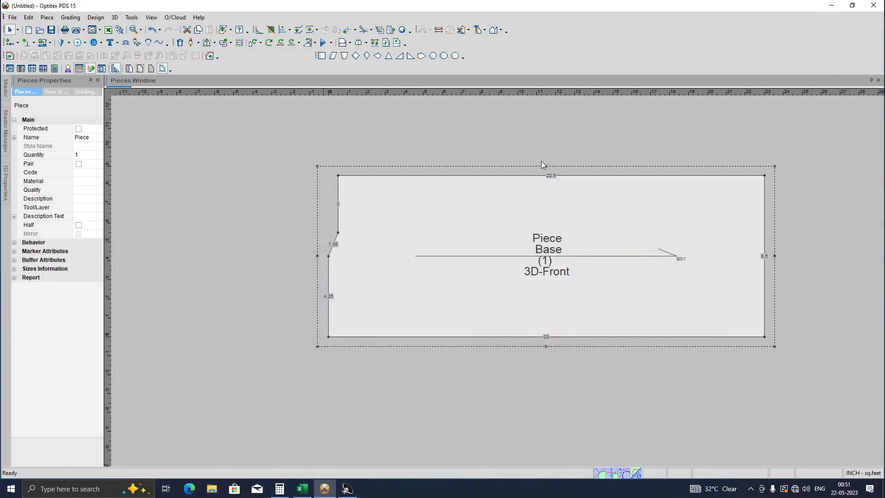
drag(322, 145, 341, 181)
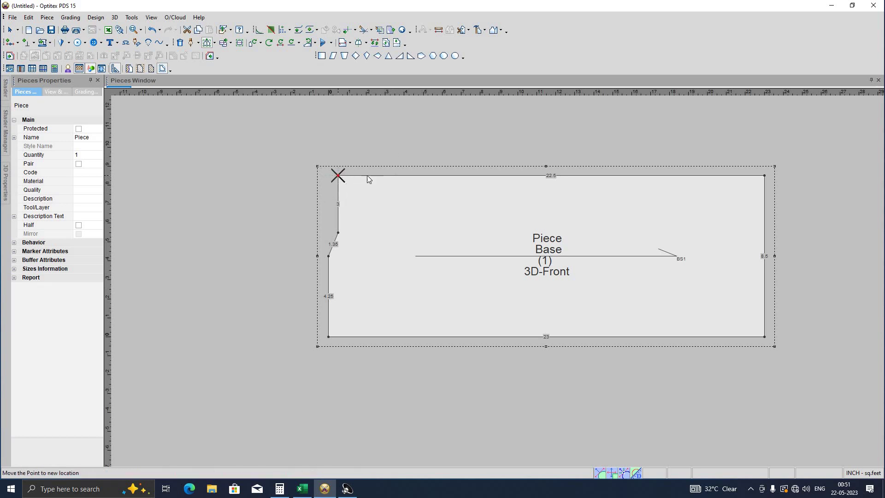
key(Return)
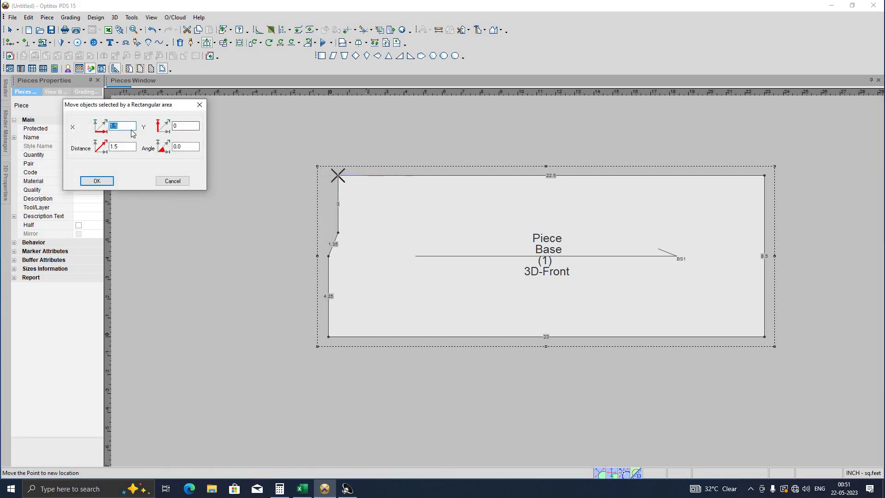
text(8)
key(Return)
scroll(501, 286, down, 1)
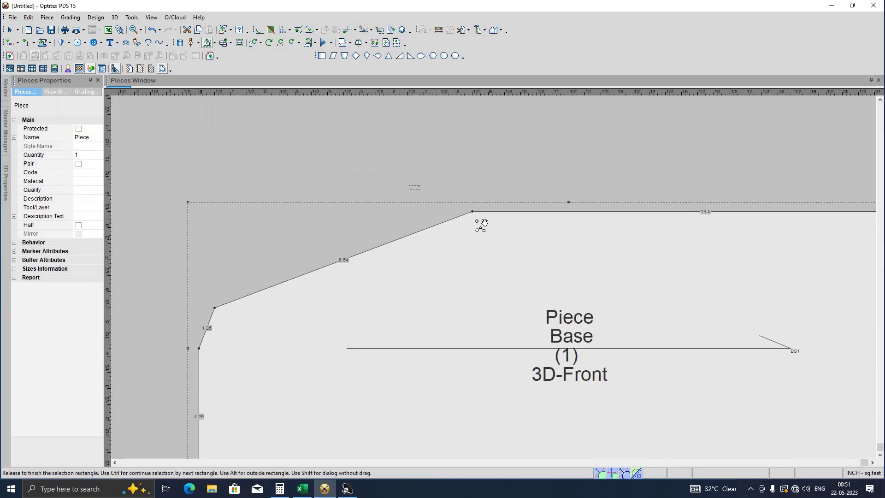
- Move the shifted corner 0.5 back left with 0 vertical offset, leaving a 15 top edge
drag(410, 186, 527, 247)
key(Return)
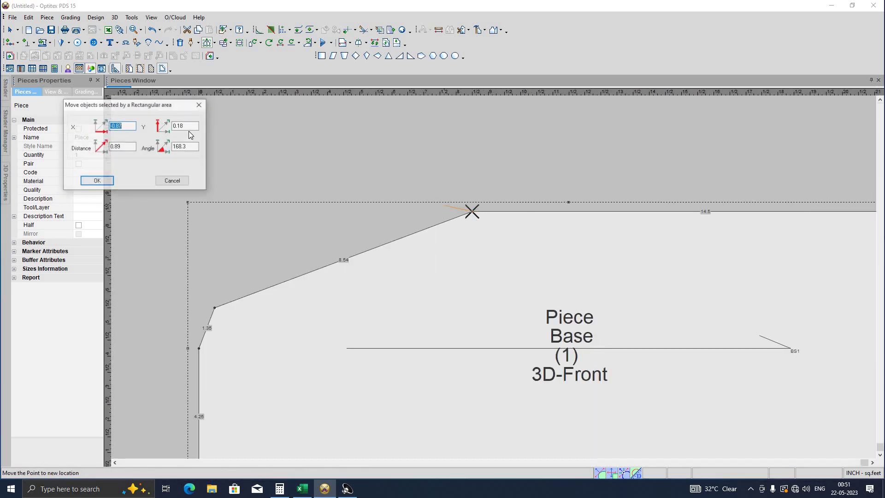
key(Tab)
text(0)
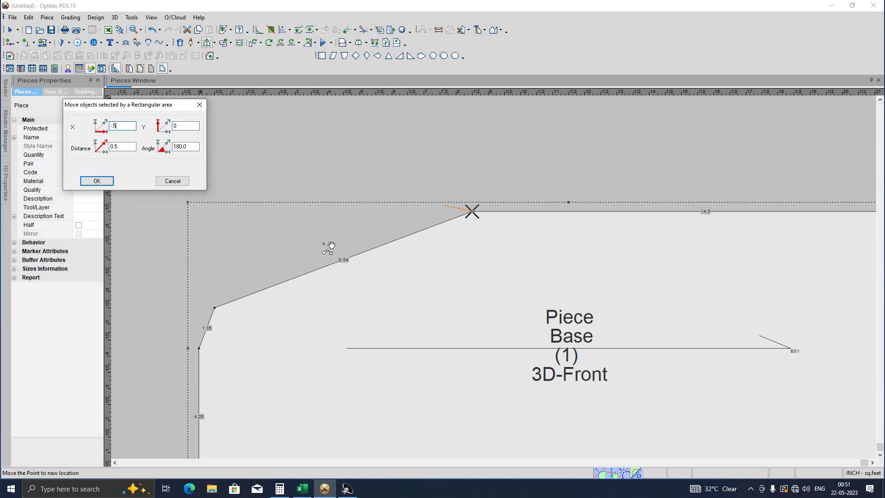
key(Return)
scroll(520, 288, down, 5)
scroll(500, 284, up, 4)
scroll(313, 161, down, 1)
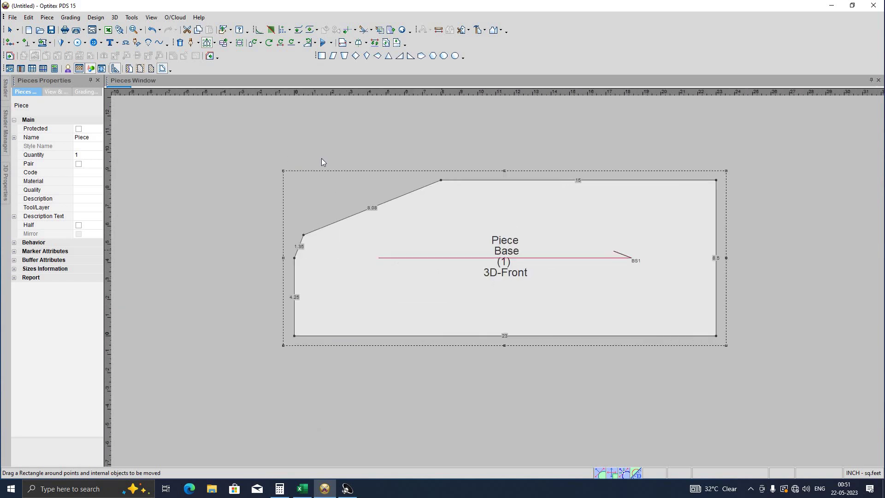
- Exit point-moving mode and bring the Excel spec sheet back
right_click(321, 159)
click(322, 163)
scroll(539, 304, down, 1)
scroll(498, 272, up, 1)
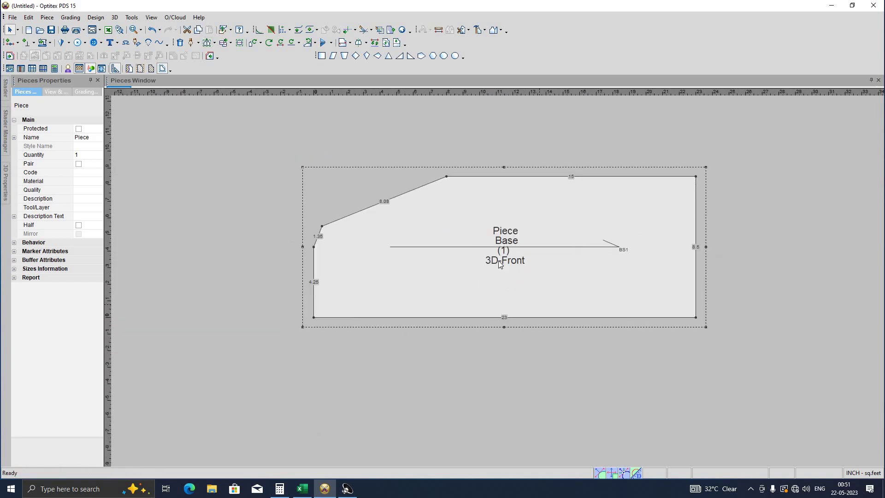
scroll(499, 261, up, 1)
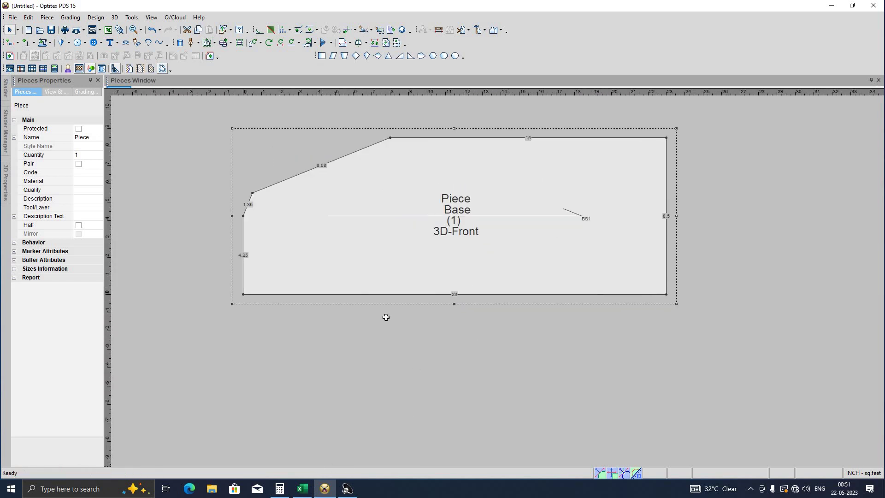
click(302, 488)
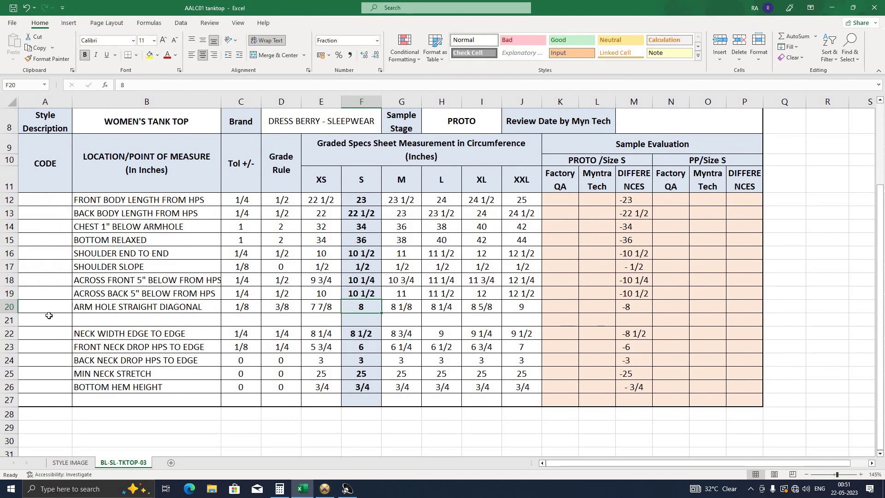
- Set the vertical guide 5.5 inches from the left edge, referencing across-front row 18
click(9, 279)
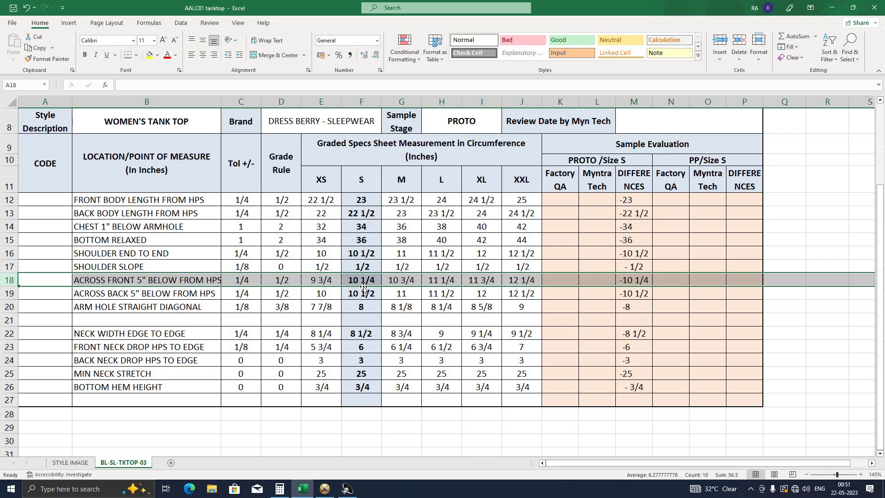
key(alt+Tab)
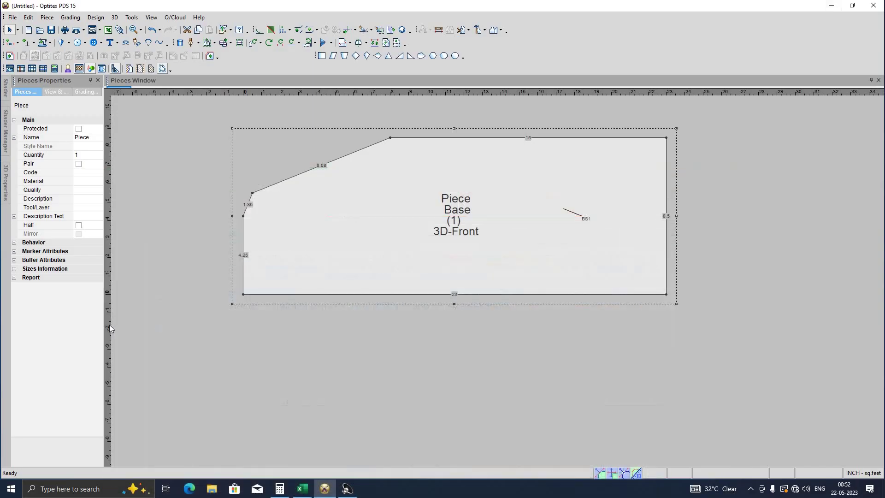
double_click(243, 331)
text(5.5)
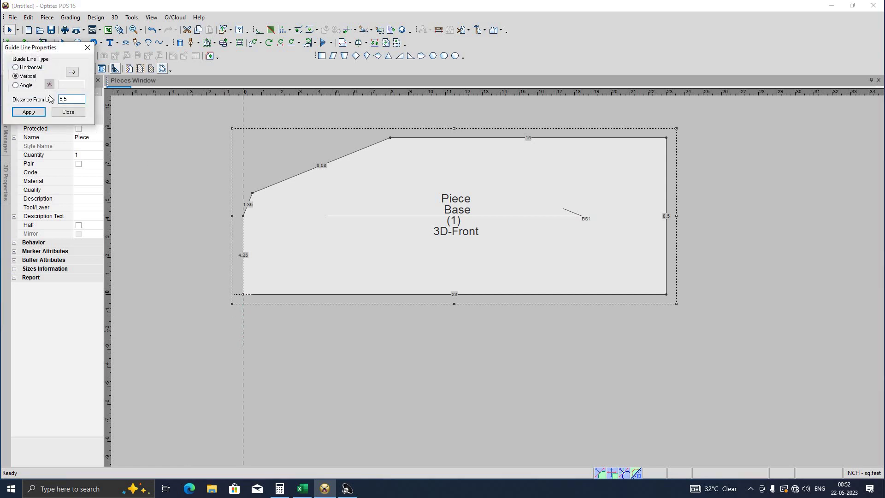
key(Return)
key(Escape)
- Add a horizontal guide along the piece's bottom edge
scroll(497, 281, down, 1)
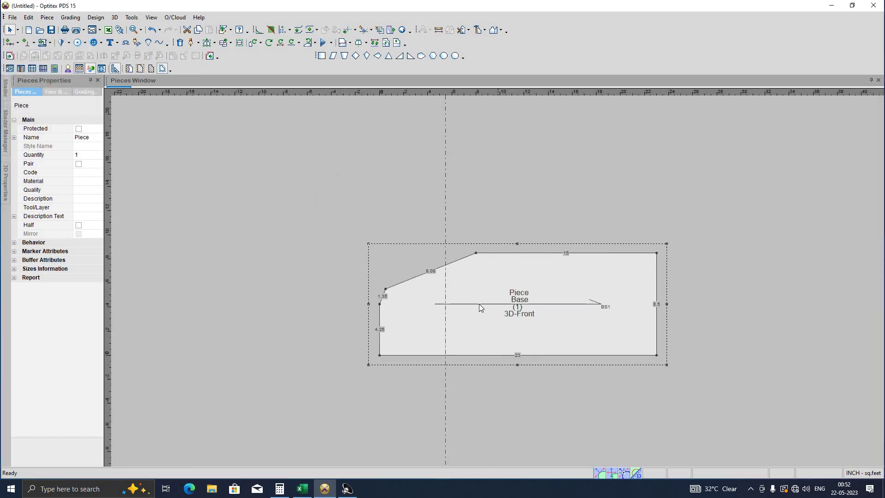
scroll(484, 295, up, 2)
scroll(502, 277, down, 1)
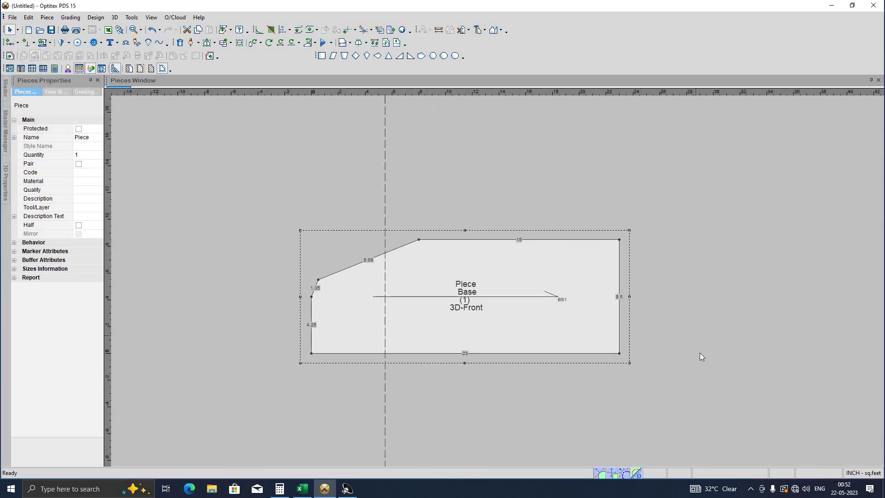
click(700, 353)
- Set the horizontal guide 5.12 inches above the bottom edge, computing 10.25/2 in the calculator
click(612, 351)
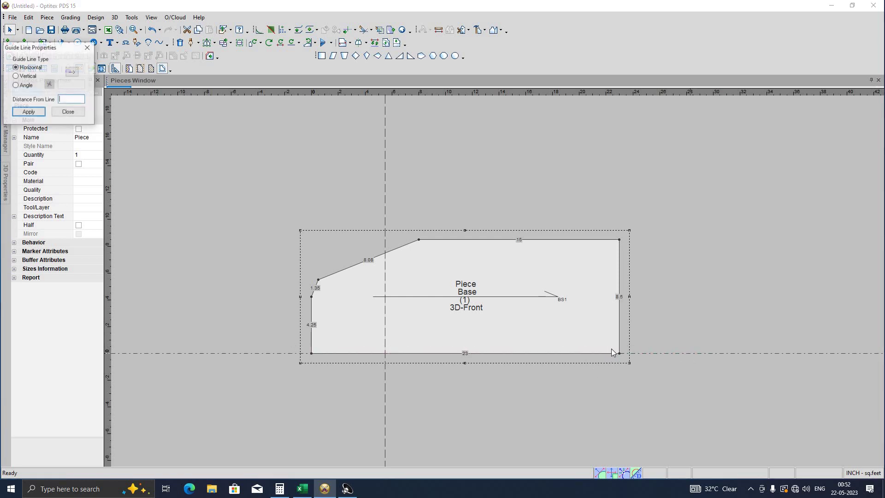
click(302, 489)
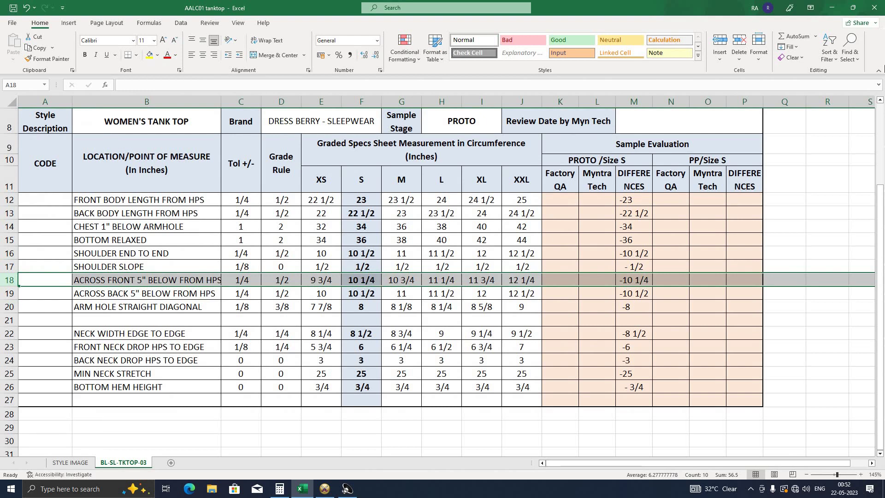
click(832, 8)
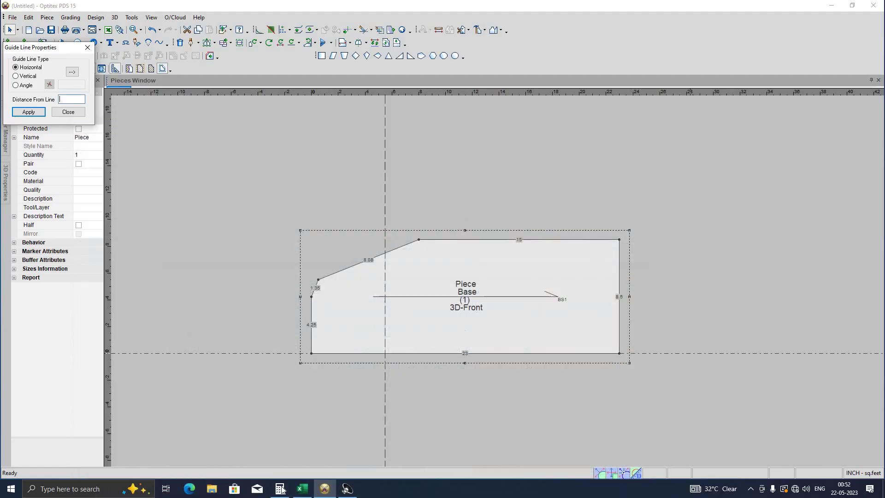
click(280, 489)
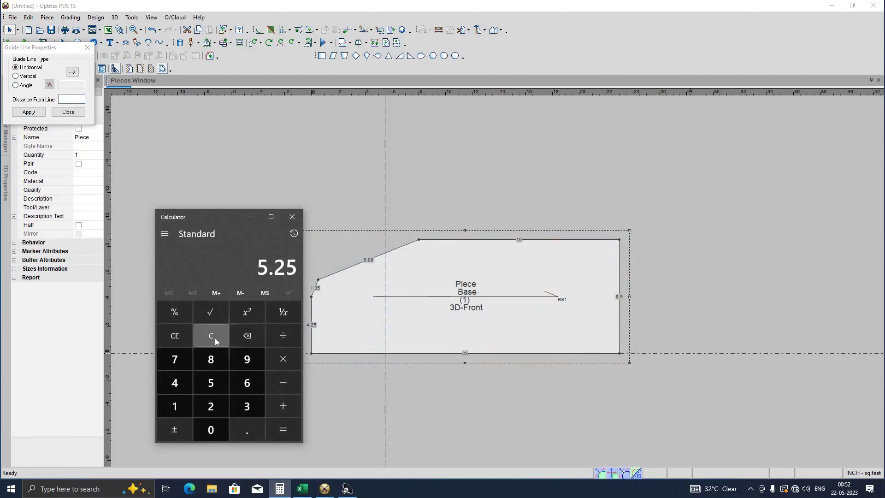
click(216, 338)
text(10.25)
text(/2)
key(Return)
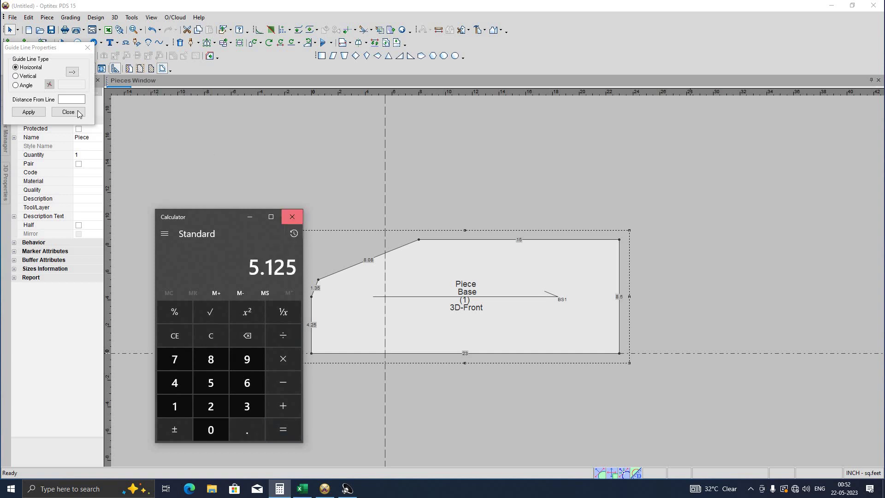
click(292, 217)
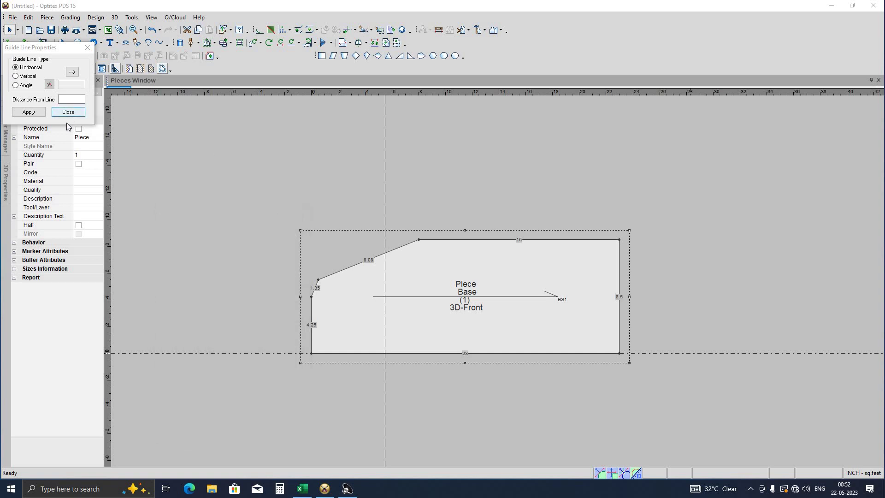
click(69, 102)
text(5.12)
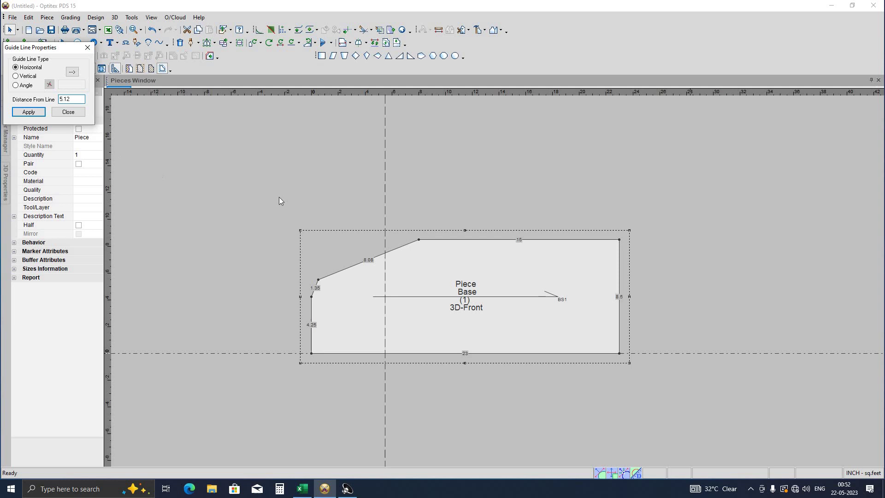
key(Return)
key(Escape)
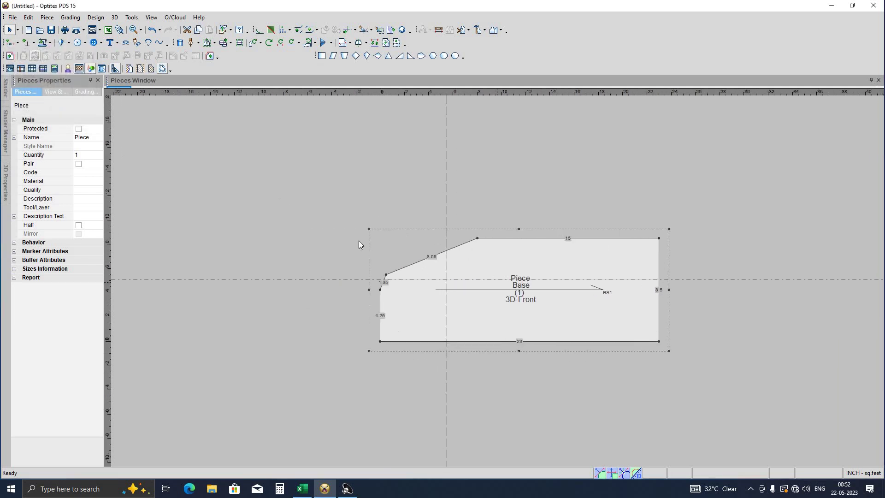
scroll(328, 259, up, 3)
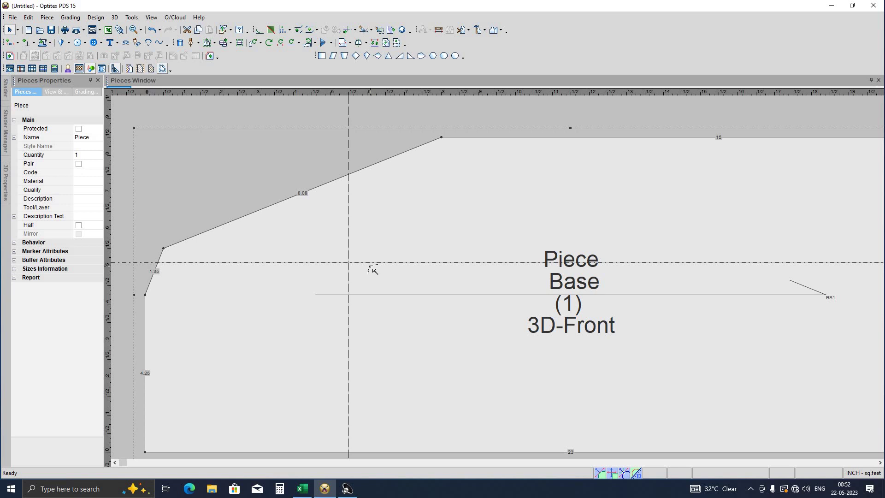
- Add a curve point on the slanted edge and pull it to the guide intersection to scoop the armhole
key(m)
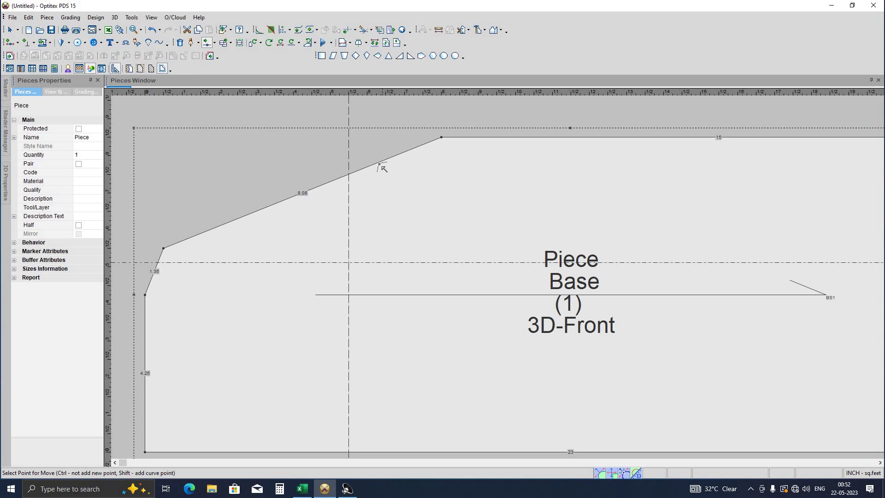
click(378, 181)
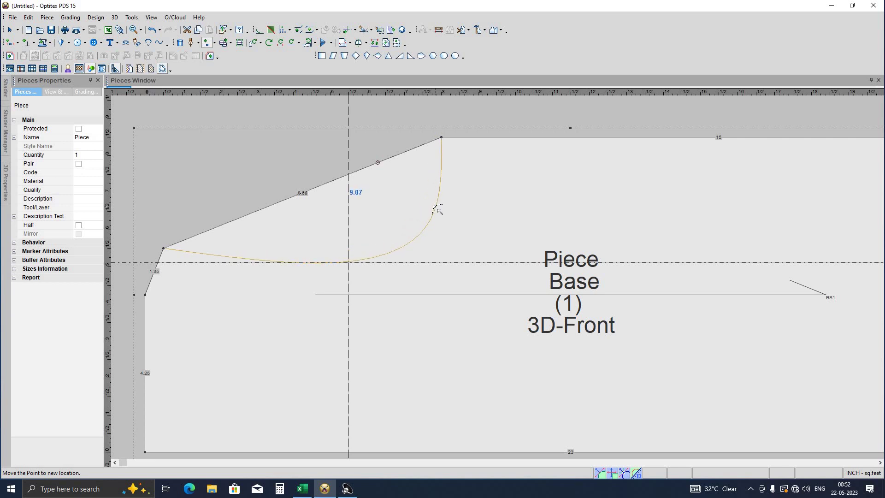
click(424, 318)
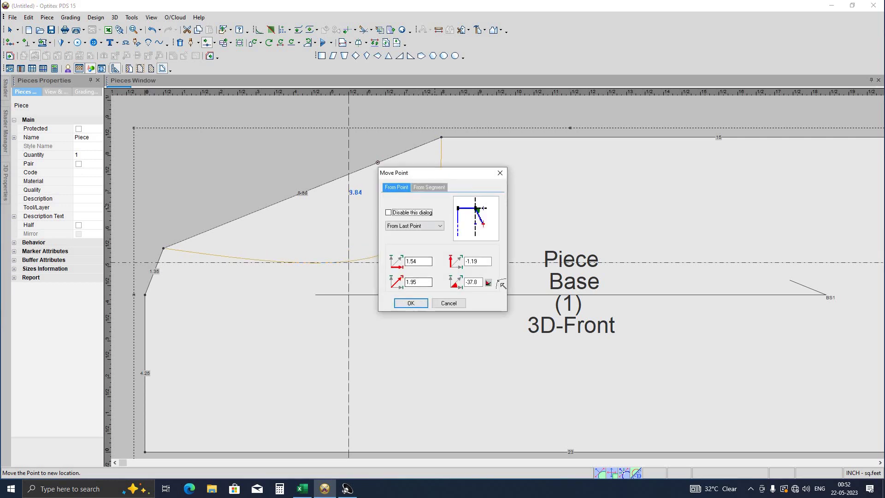
click(410, 303)
scroll(489, 264, up, 3)
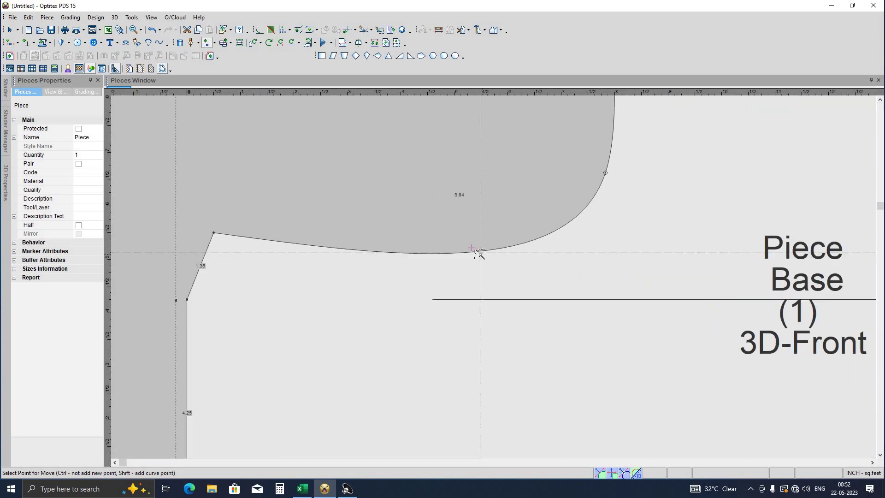
click(474, 252)
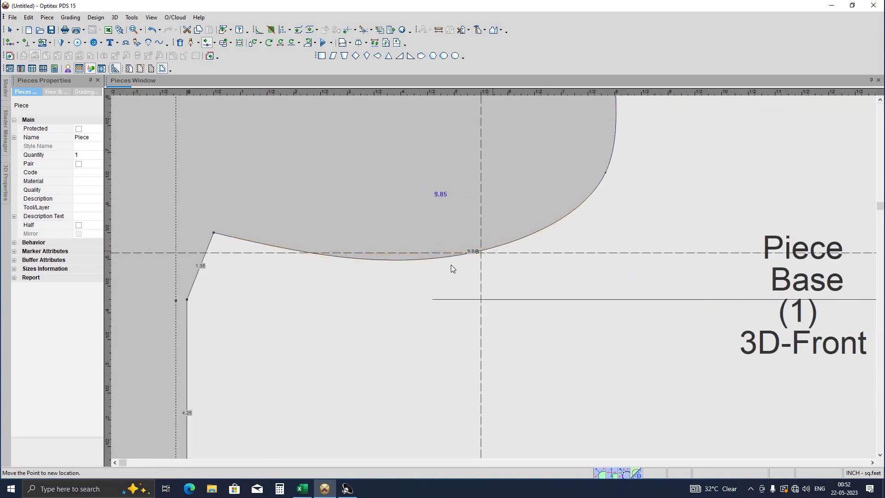
click(457, 304)
- Move the upper and lowest armhole curve points to start reshaping the armhole curve
click(410, 302)
scroll(485, 281, down, 3)
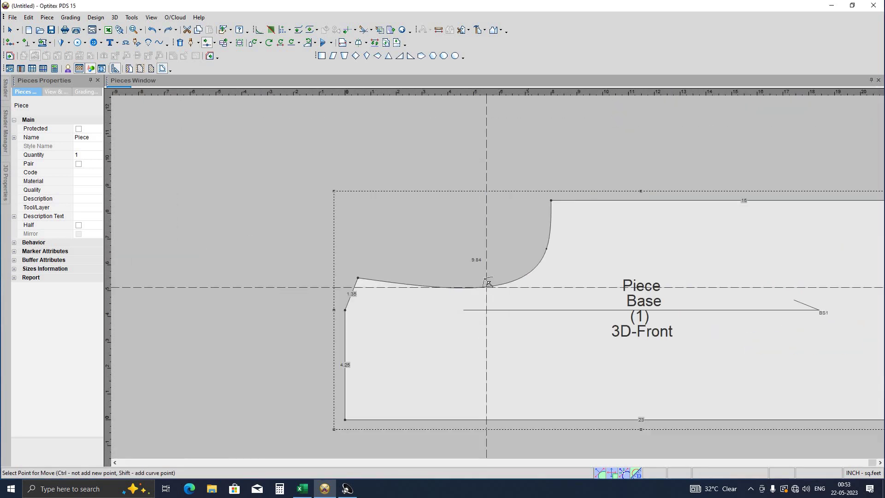
scroll(485, 281, down, 2)
scroll(485, 282, up, 3)
click(479, 275)
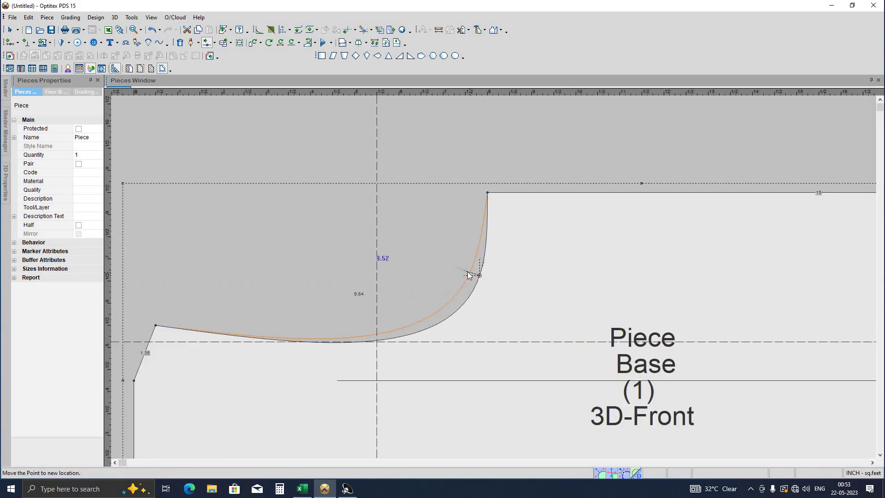
click(399, 309)
click(405, 302)
scroll(472, 272, down, 3)
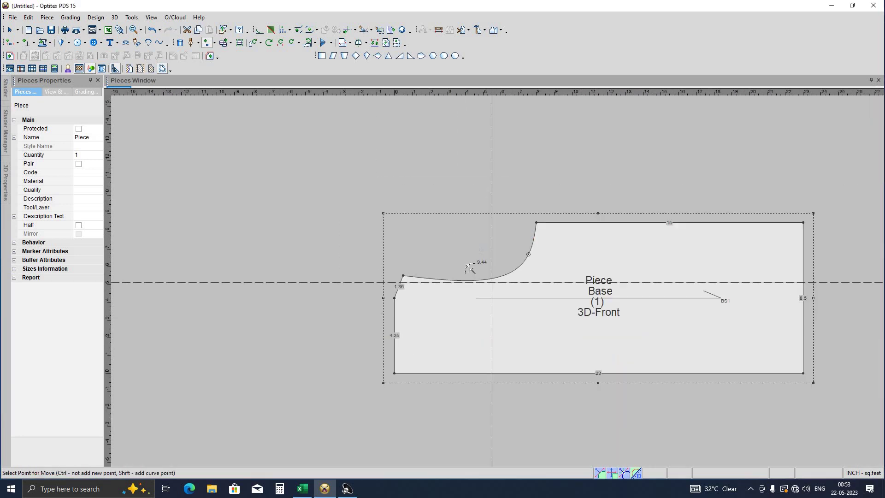
scroll(473, 272, up, 4)
click(478, 272)
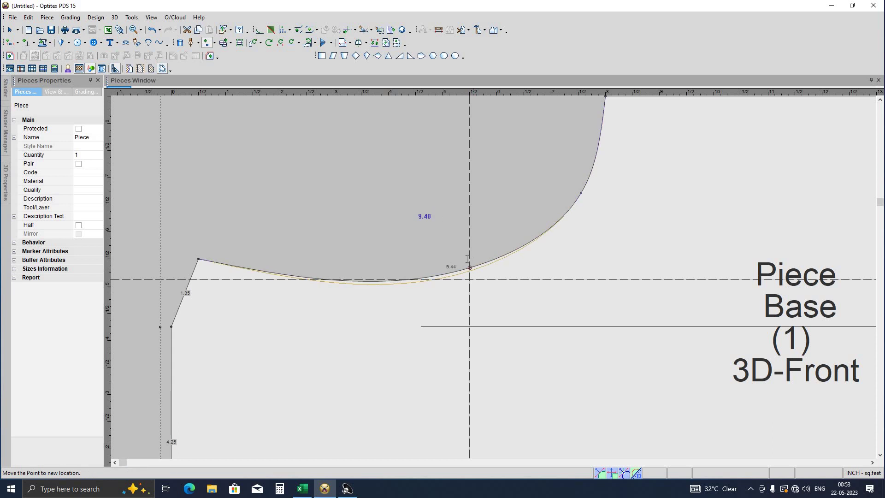
click(452, 301)
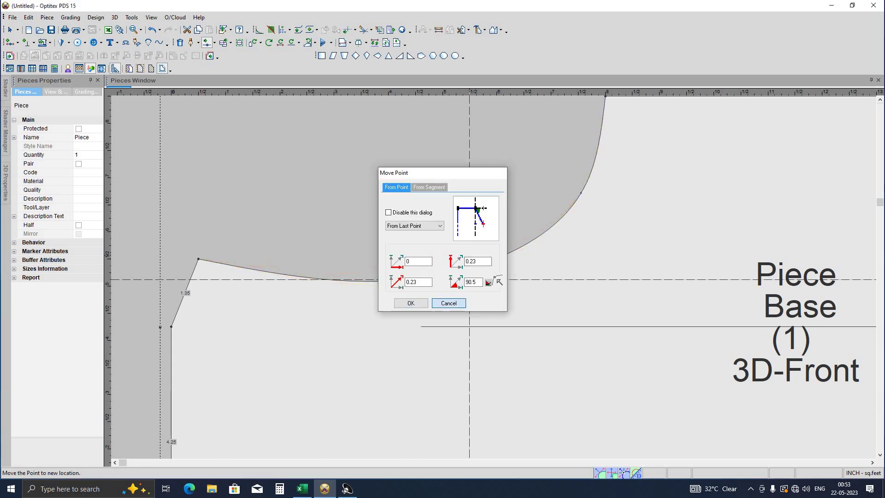
click(411, 302)
scroll(523, 277, down, 3)
scroll(562, 218, up, 2)
scroll(560, 216, up, 2)
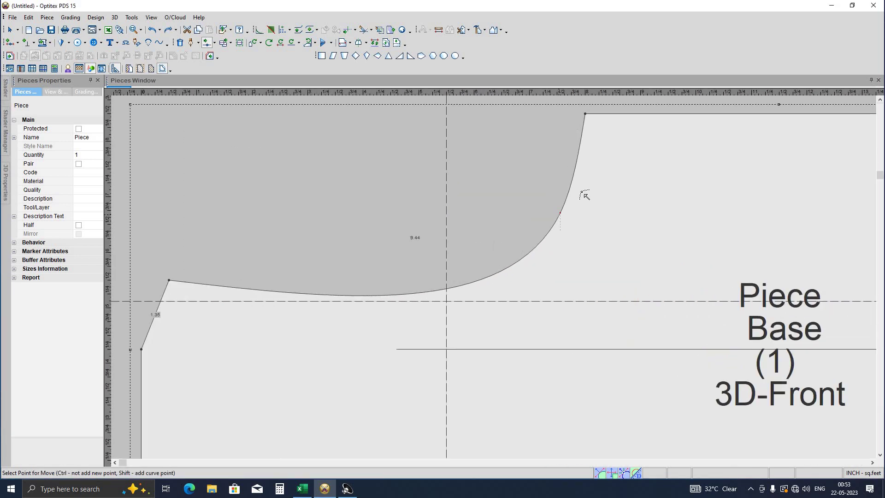
- Reposition an upper and a low armhole curve point, making the armhole 9.73 long
click(576, 206)
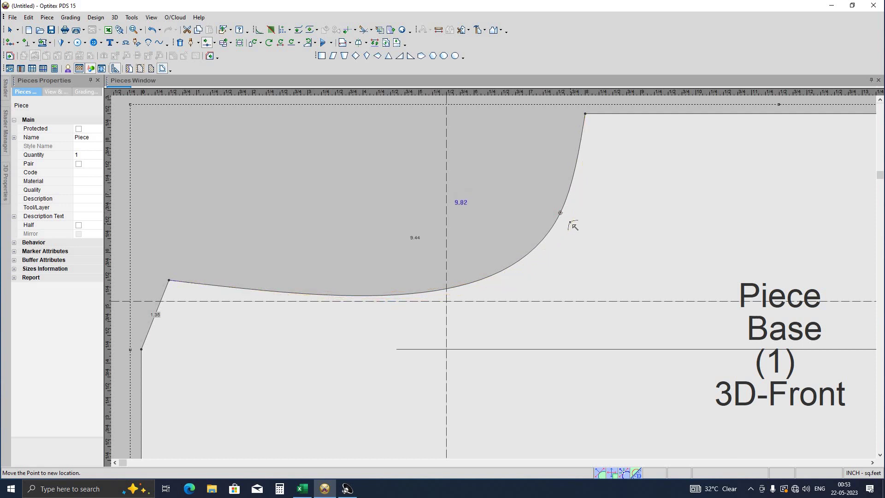
click(414, 299)
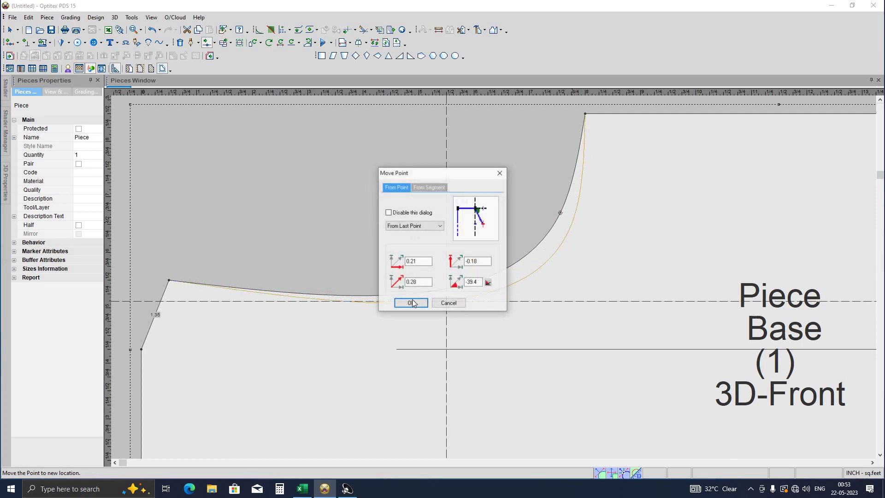
click(406, 303)
scroll(485, 290, down, 2)
scroll(485, 290, up, 2)
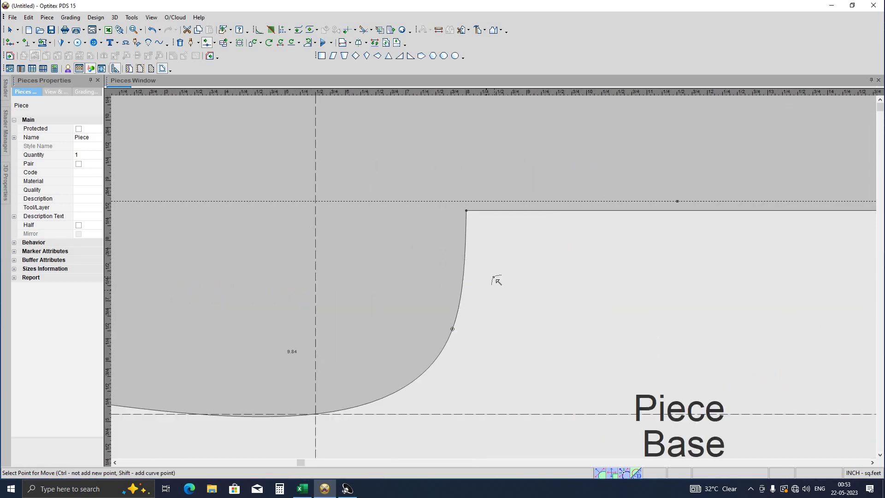
scroll(496, 279, up, 1)
scroll(506, 265, up, 1)
scroll(493, 282, down, 2)
scroll(468, 286, up, 1)
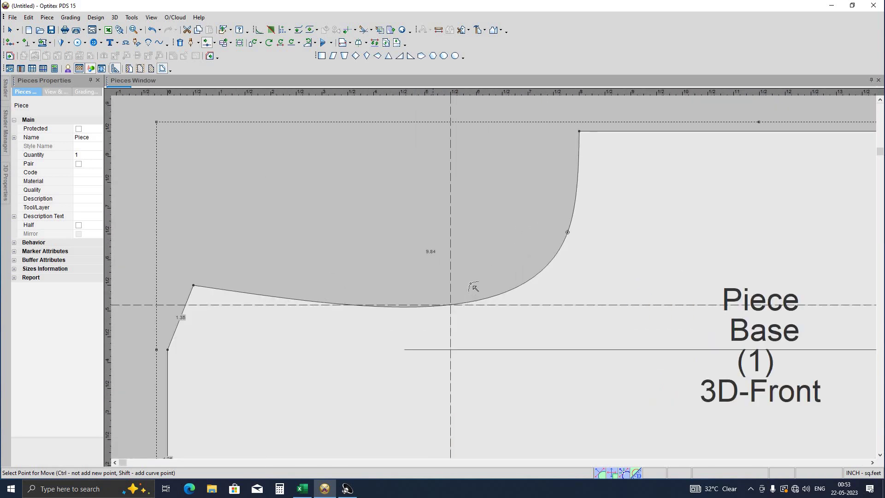
scroll(470, 283, up, 2)
click(471, 282)
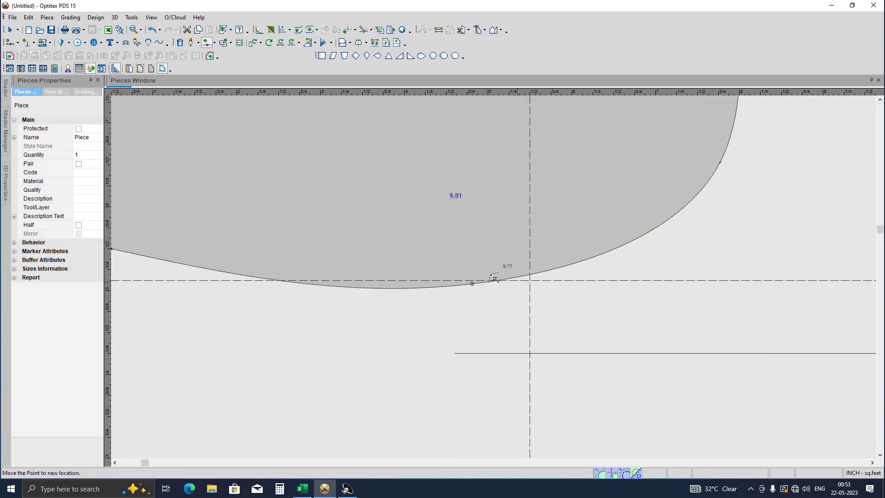
click(424, 283)
key(Return)
scroll(501, 284, down, 5)
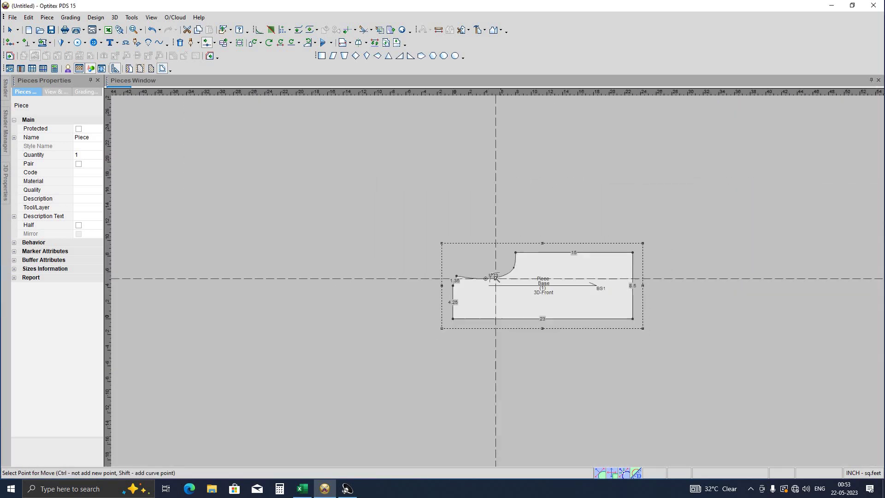
scroll(546, 210, up, 5)
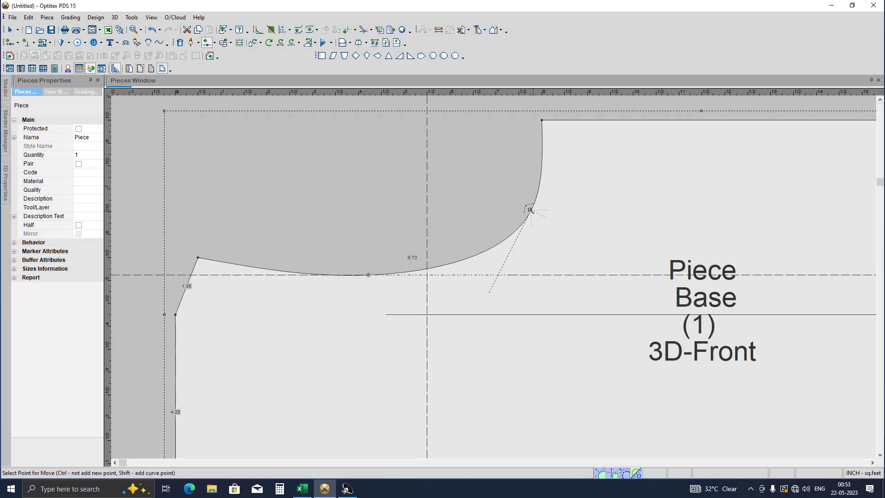
- Move one more armhole curve point to deepen the scoop, then stop moving points
click(529, 210)
click(416, 305)
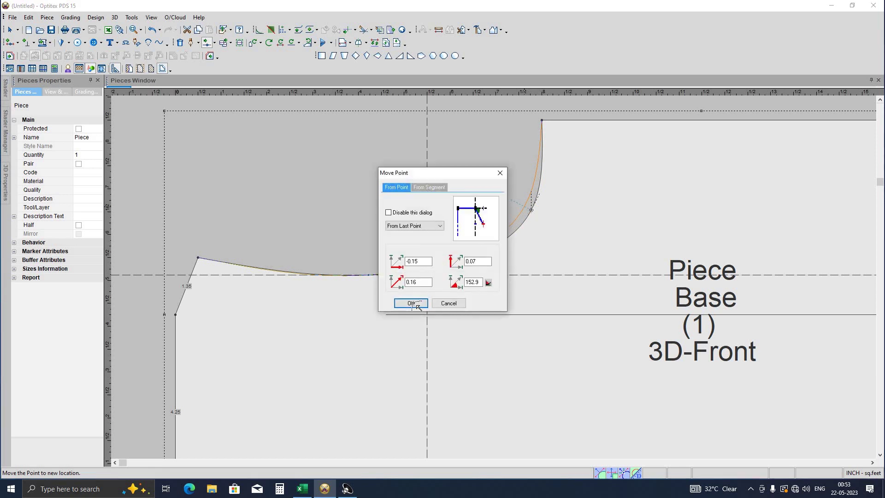
key(Return)
scroll(463, 216, down, 5)
scroll(463, 217, up, 5)
right_click(463, 220)
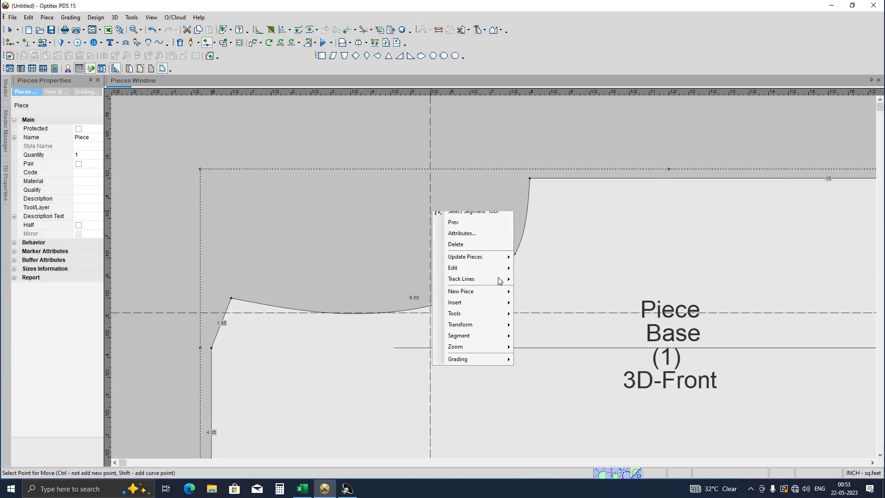
click(494, 278)
scroll(494, 278, up, 2)
scroll(494, 278, down, 2)
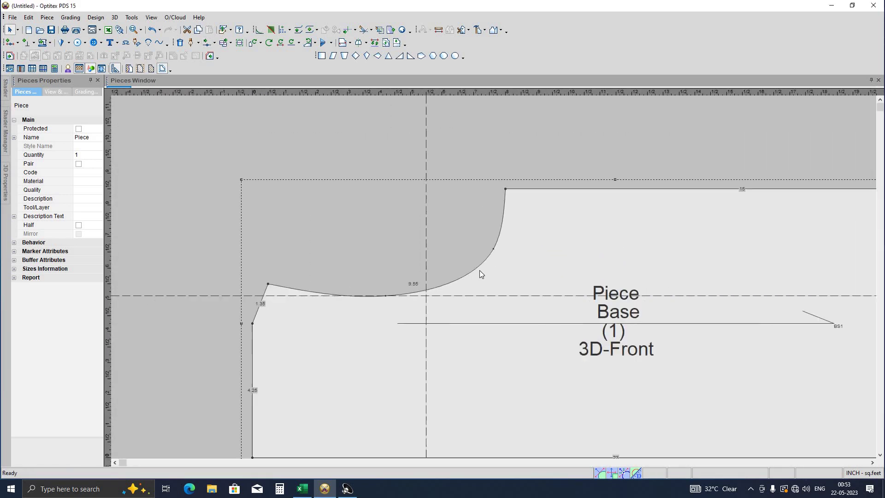
scroll(320, 257, up, 1)
scroll(338, 254, up, 3)
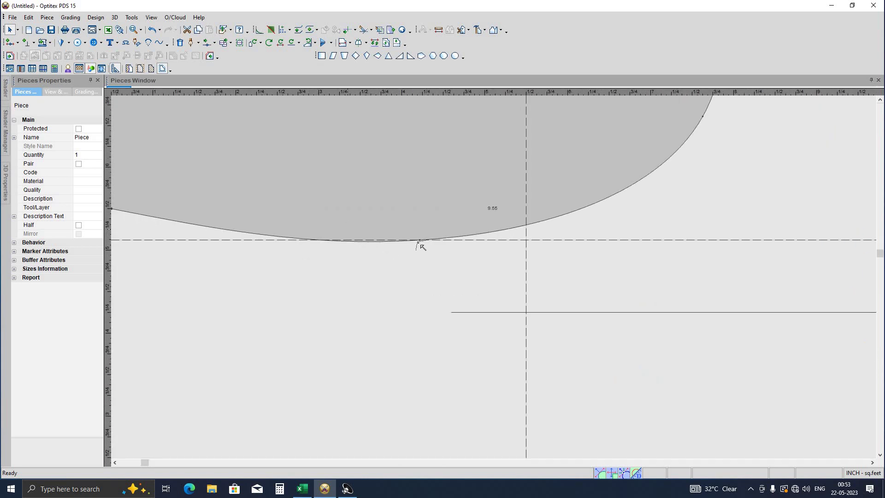
- Move the low armhole point down again to reshape the armhole curve
key(m)
click(420, 229)
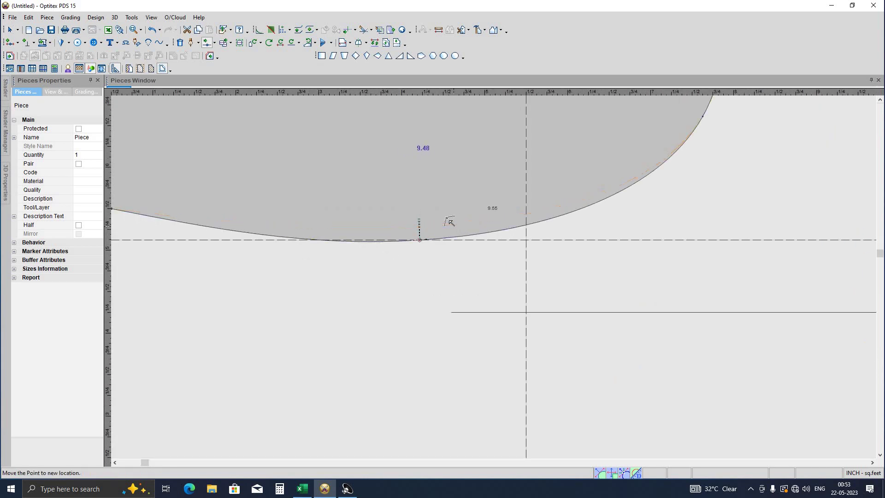
click(421, 304)
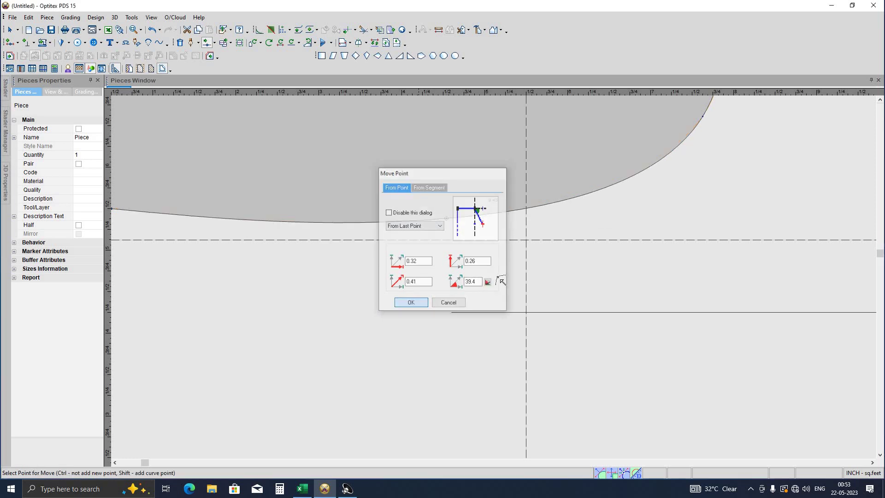
scroll(481, 273, down, 2)
scroll(481, 273, down, 1)
scroll(480, 273, up, 2)
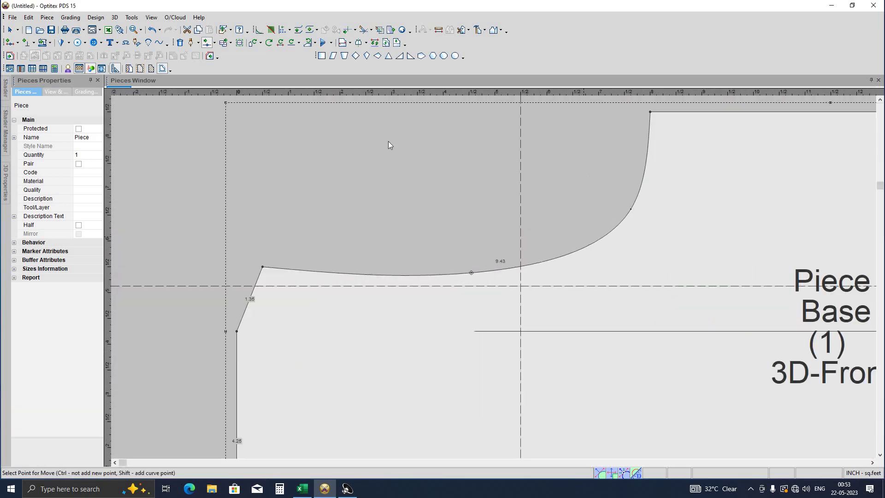
key(Escape)
- Delete the two armhole curve points, leaving the straight 9.08-inch sloped edge
click(471, 273)
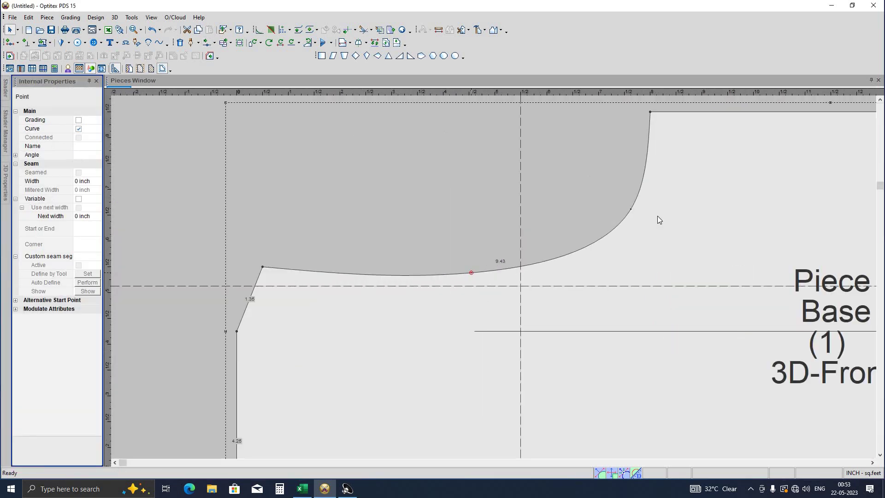
key(Delete)
click(631, 209)
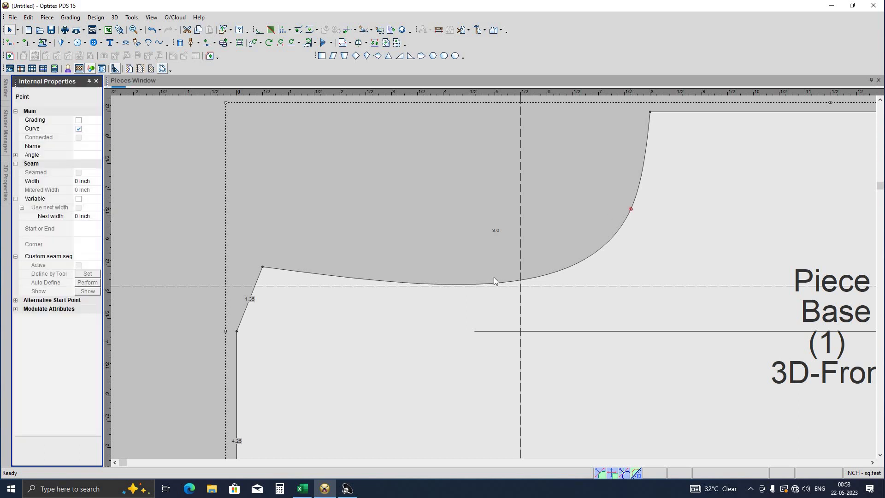
key(Delete)
- Add a new low armhole point where the guides cross and make it a curve point, giving a 9.42-inch section
scroll(405, 277, down, 1)
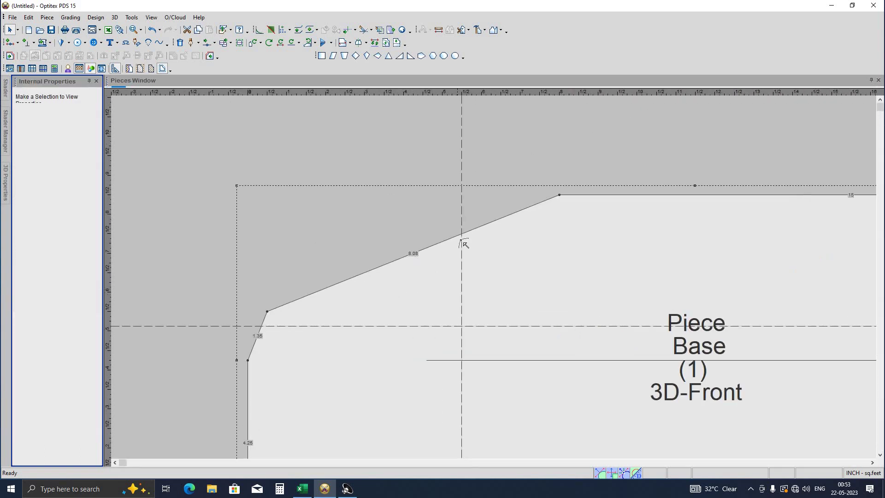
key(m)
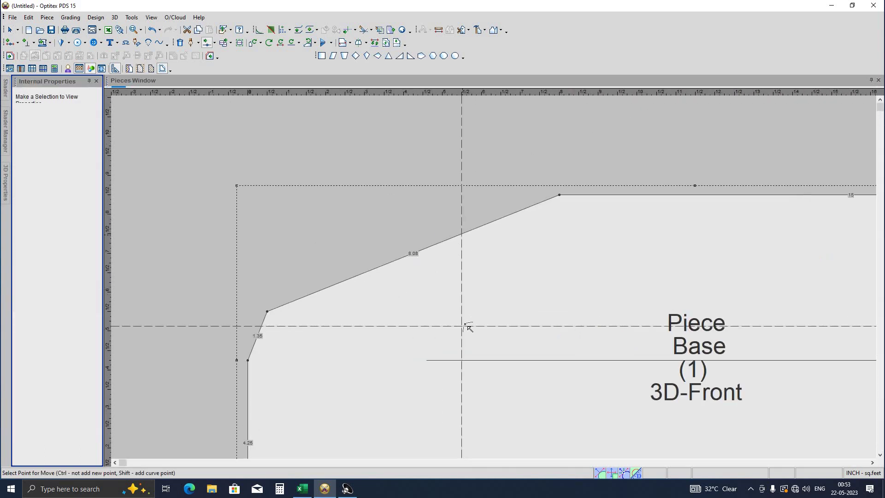
click(465, 324)
click(462, 326)
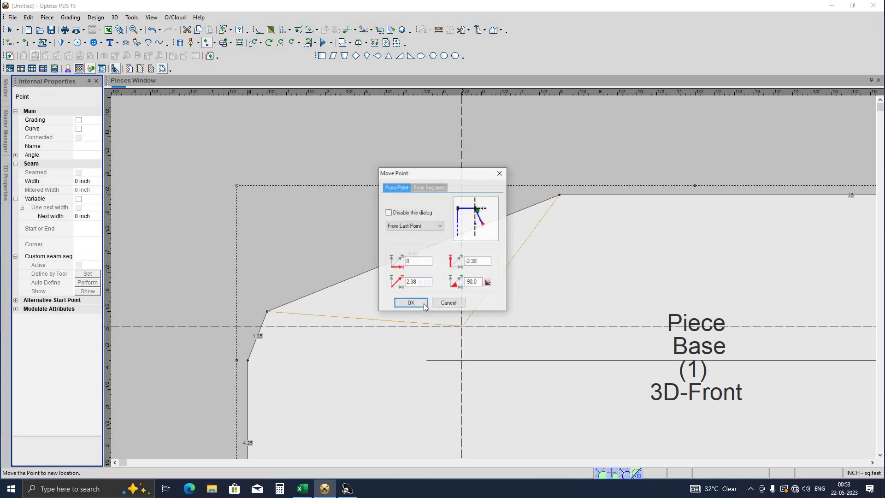
click(411, 302)
right_click(465, 327)
key(Escape)
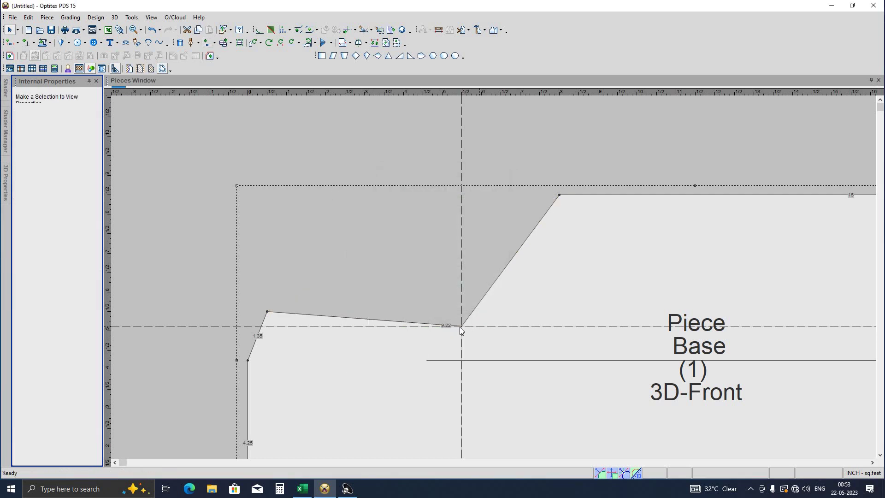
click(462, 326)
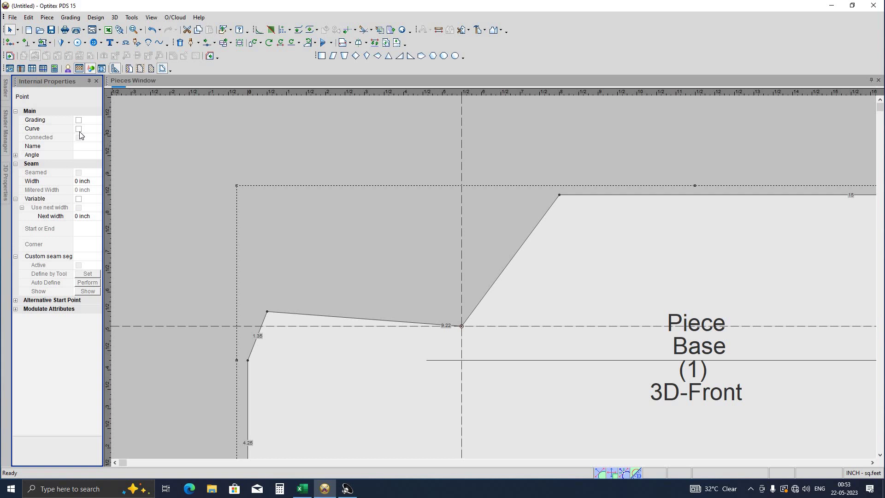
click(79, 129)
scroll(498, 281, down, 3)
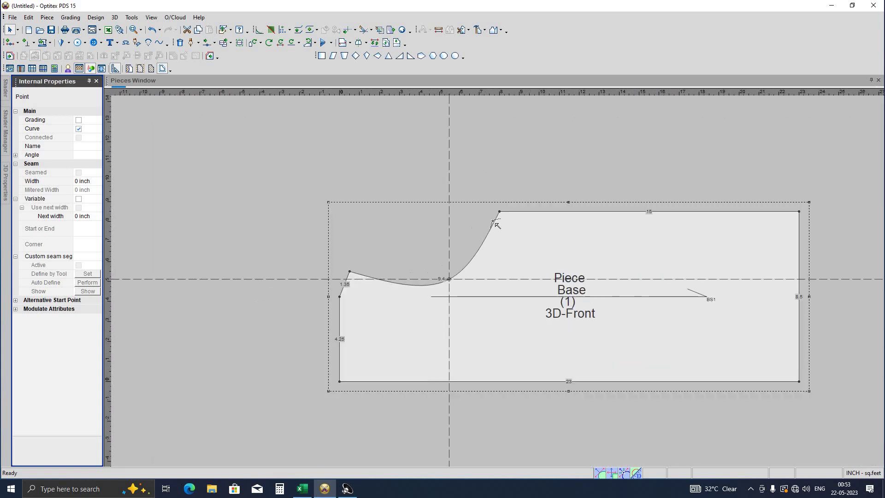
scroll(495, 225, up, 2)
- Move two armhole curve points to flatten the armhole's lower curve
click(495, 226)
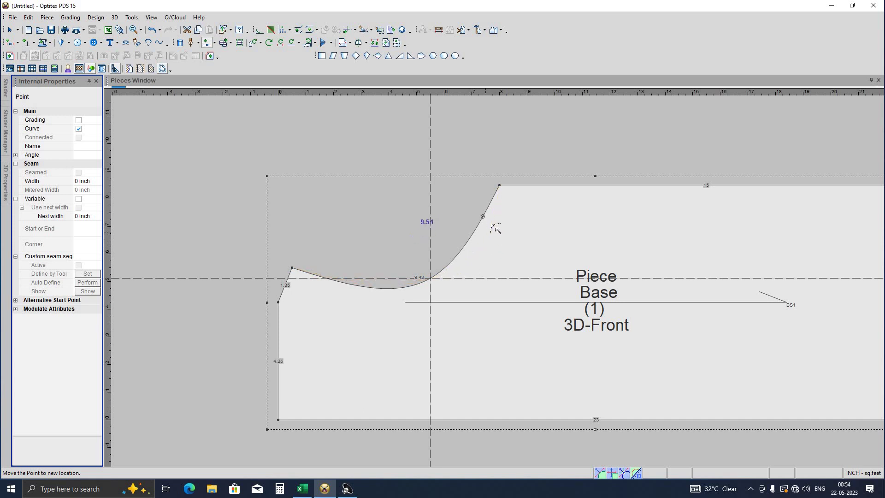
click(440, 279)
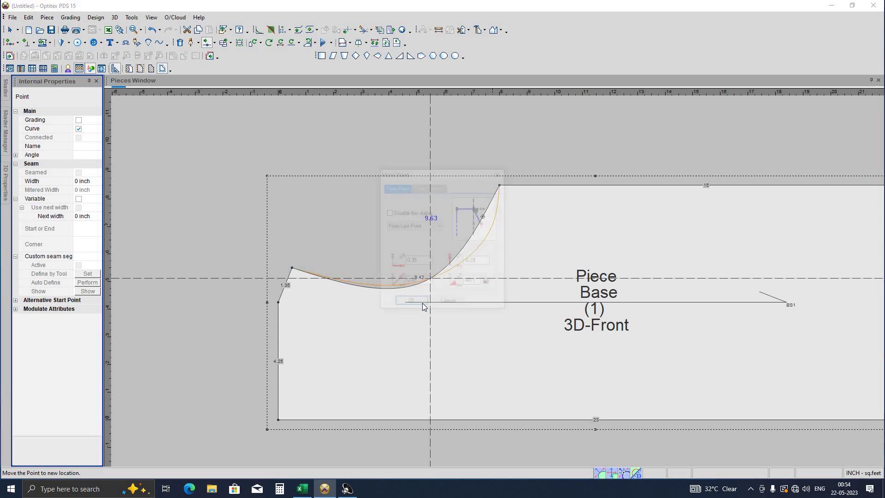
click(417, 302)
scroll(504, 268, up, 2)
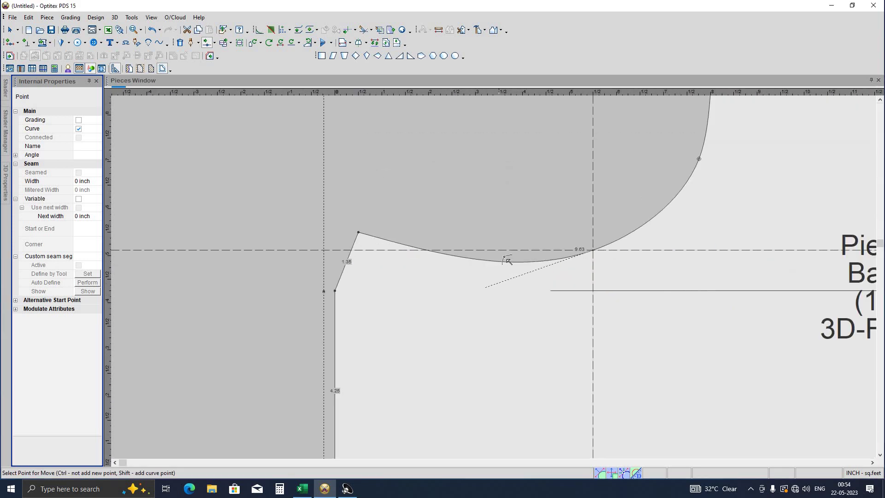
click(511, 256)
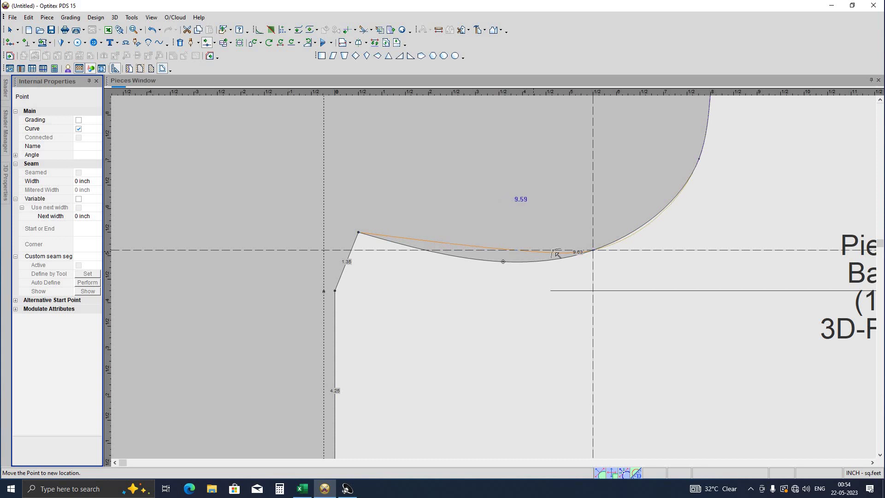
click(432, 295)
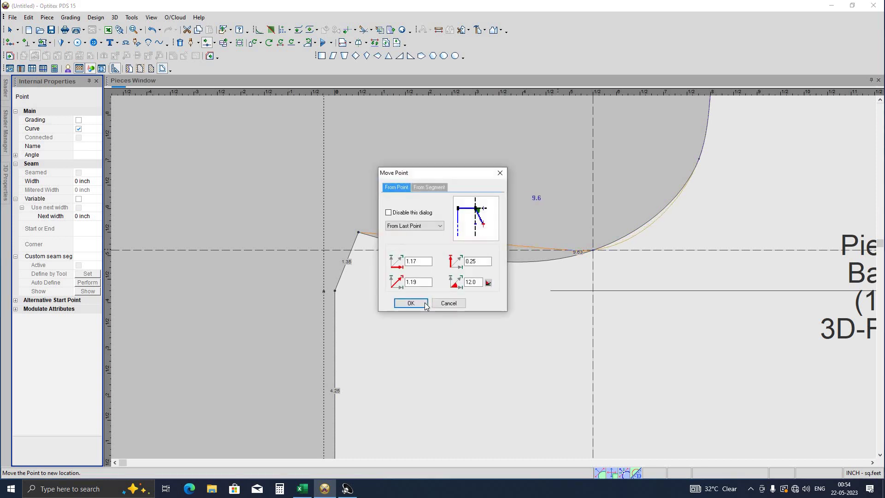
key(Return)
scroll(493, 277, down, 3)
scroll(468, 286, up, 3)
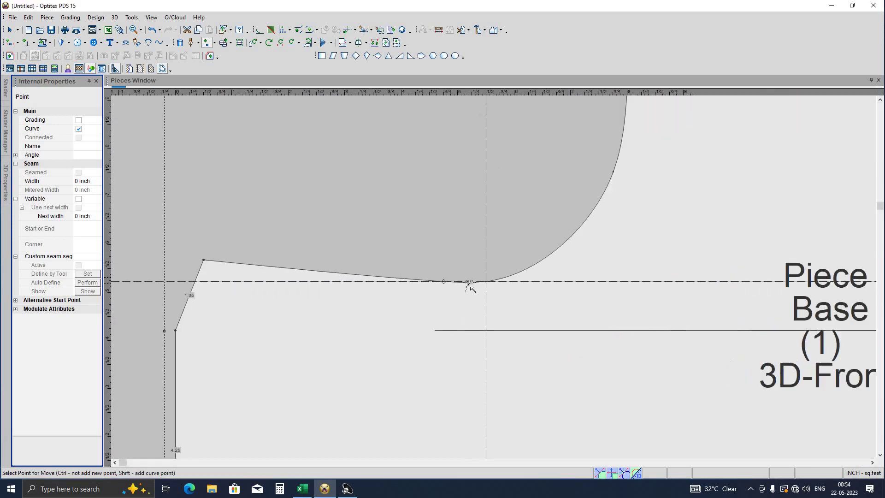
scroll(489, 286, up, 2)
- Reposition the armhole-bottom and upper armhole curve points to smooth and round the bend
click(532, 278)
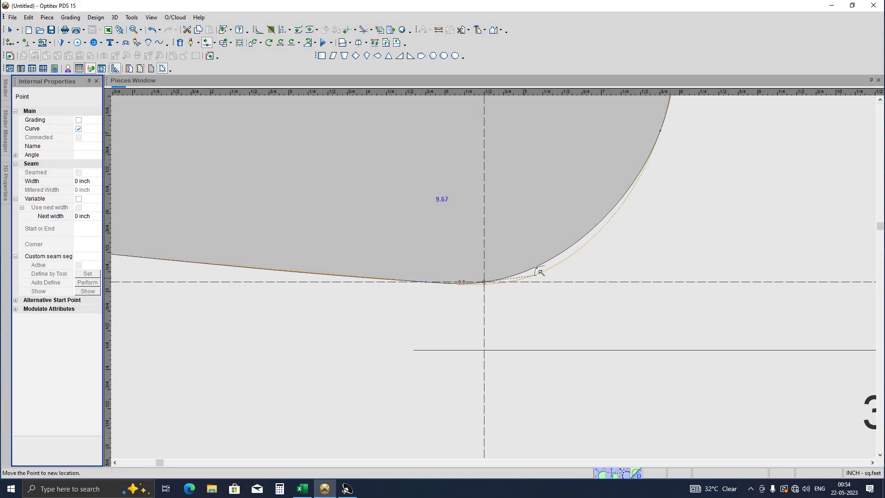
click(409, 304)
key(Return)
scroll(501, 284, down, 3)
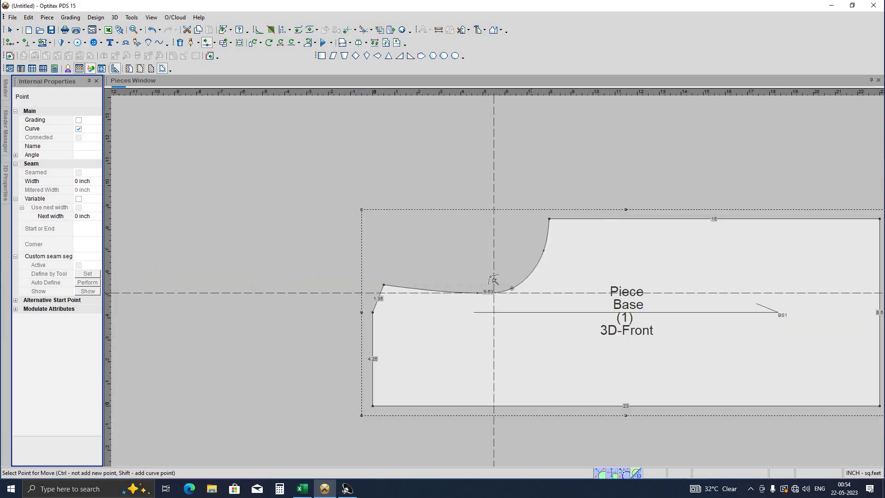
scroll(492, 279, up, 2)
scroll(495, 279, up, 1)
scroll(495, 278, down, 1)
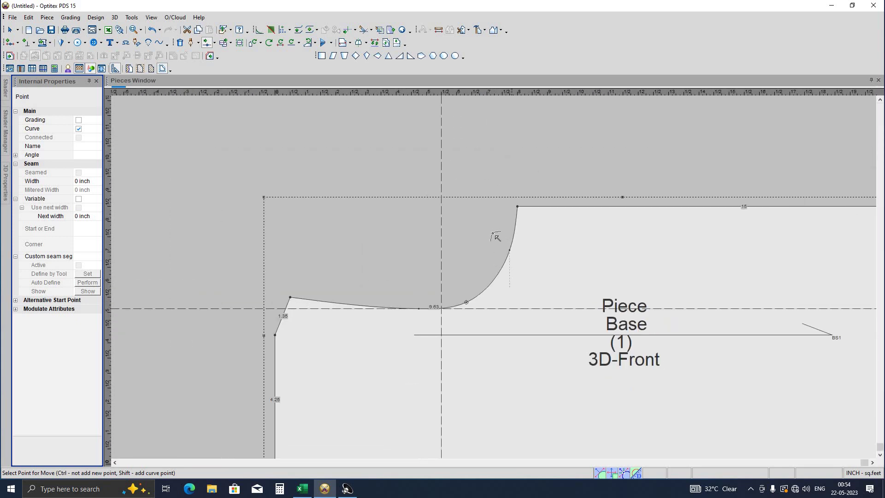
scroll(495, 237, up, 2)
click(496, 238)
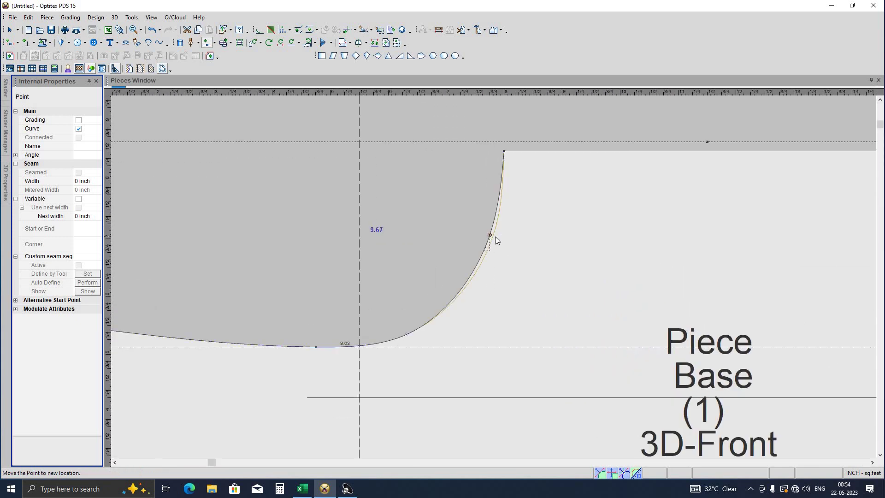
click(411, 309)
key(Return)
scroll(484, 249, down, 2)
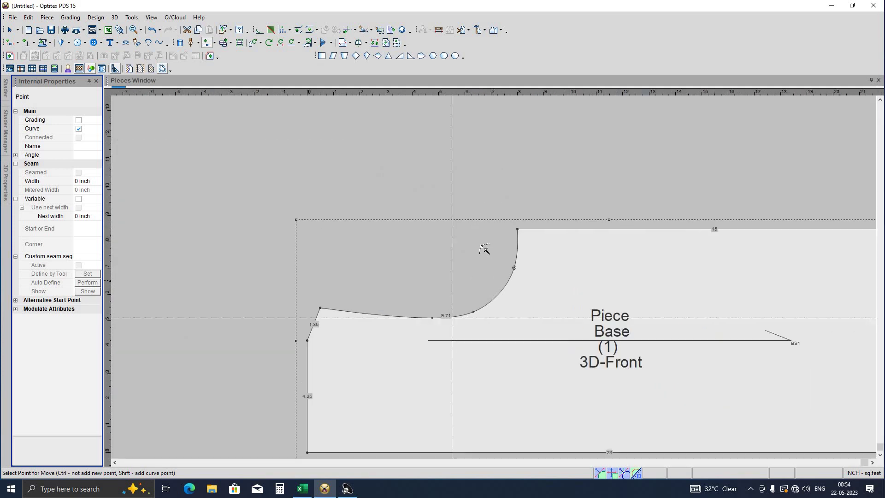
scroll(485, 250, up, 2)
- Move one final armhole curve point, bringing the lower section to 9.63 inches
right_click(439, 275)
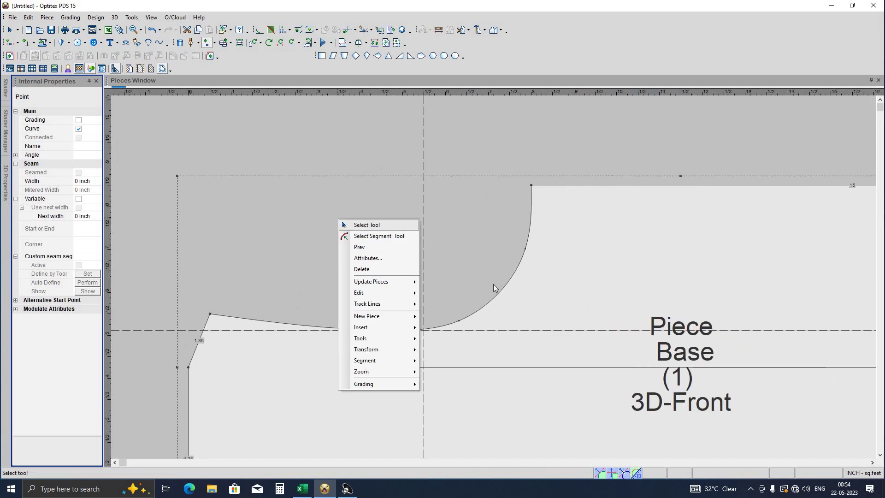
key(Escape)
scroll(495, 282, down, 2)
scroll(494, 275, down, 1)
scroll(498, 272, up, 3)
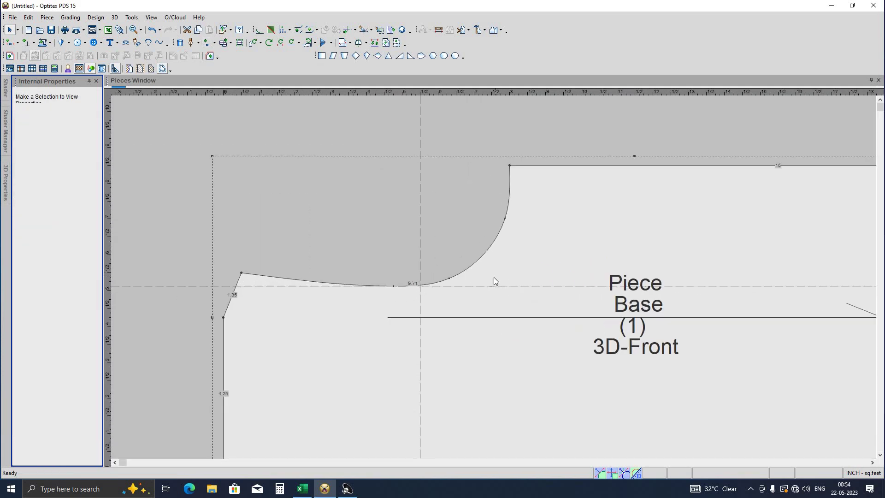
scroll(494, 279, down, 1)
scroll(490, 275, up, 2)
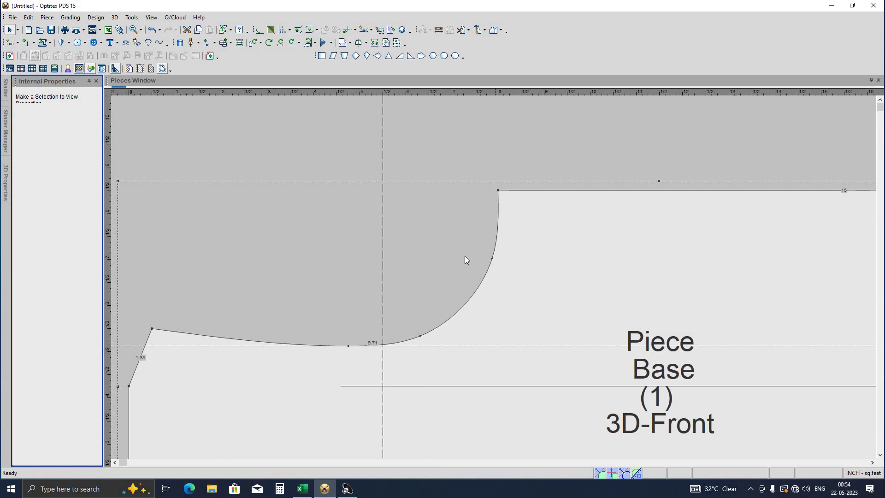
click(492, 255)
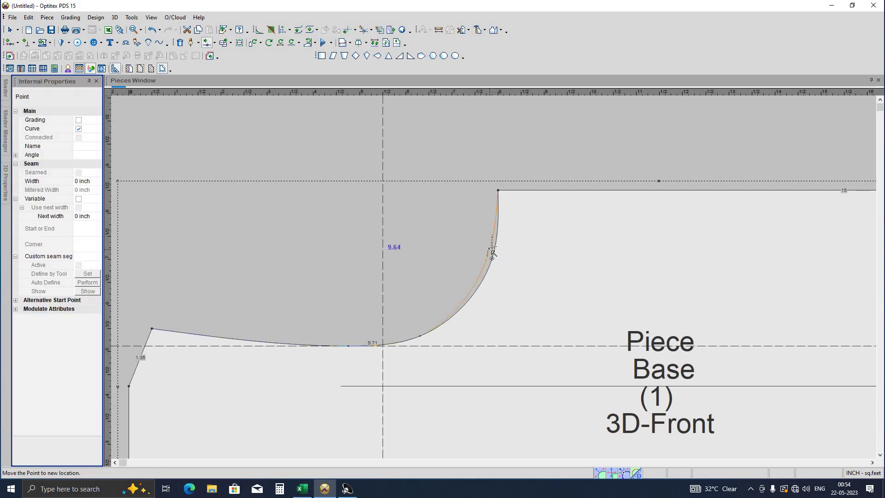
click(418, 308)
click(411, 302)
scroll(440, 342, down, 1)
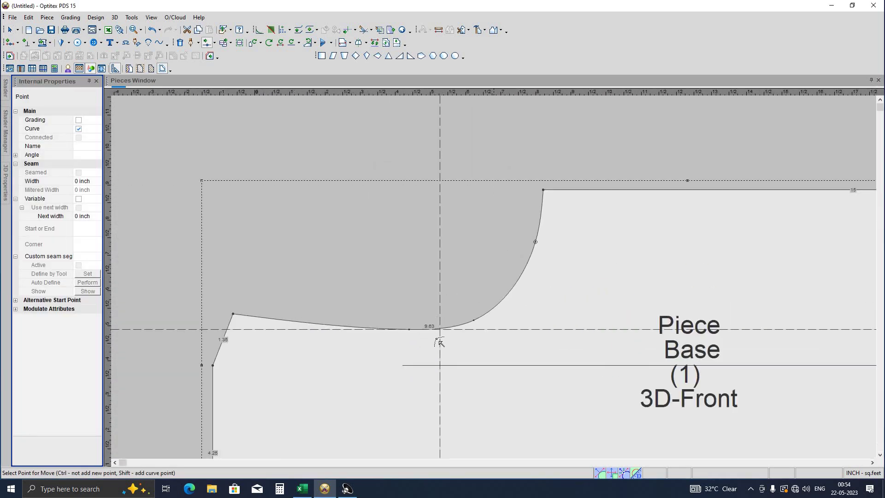
scroll(440, 342, up, 1)
- Delete the extra point from the armhole curve
right_click(468, 326)
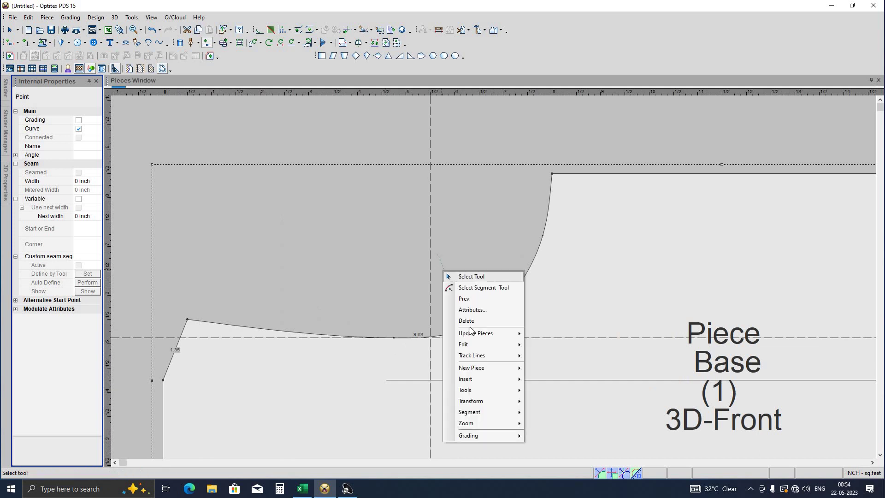
click(461, 277)
click(470, 328)
key(Delete)
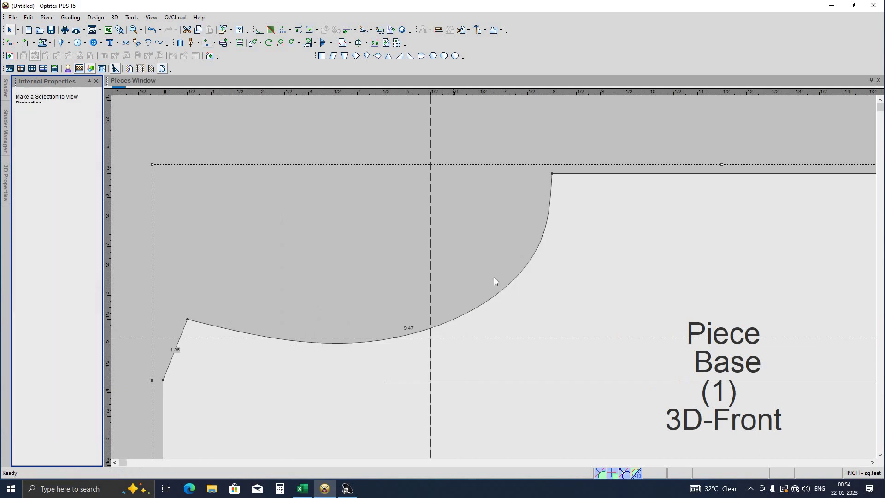
scroll(493, 277, up, 3)
scroll(358, 279, down, 2)
scroll(316, 273, down, 1)
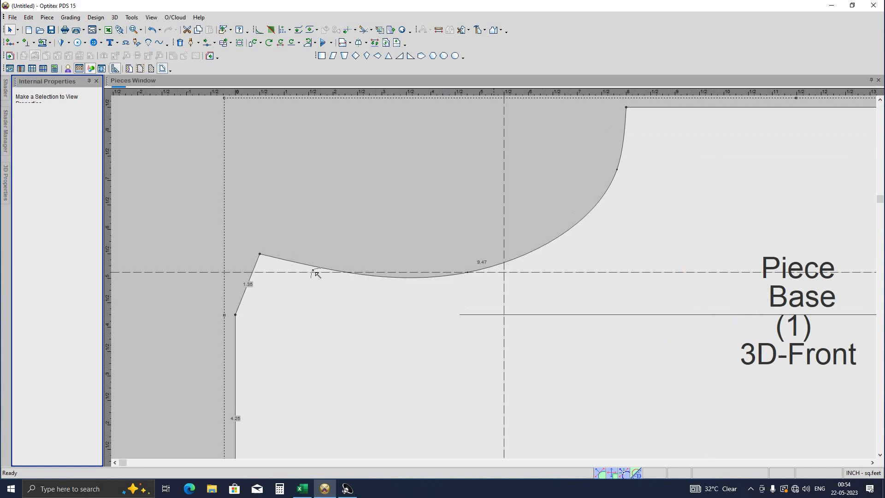
- With Move Point, reposition two armhole curve points to deepen the scoop
key(m)
click(391, 276)
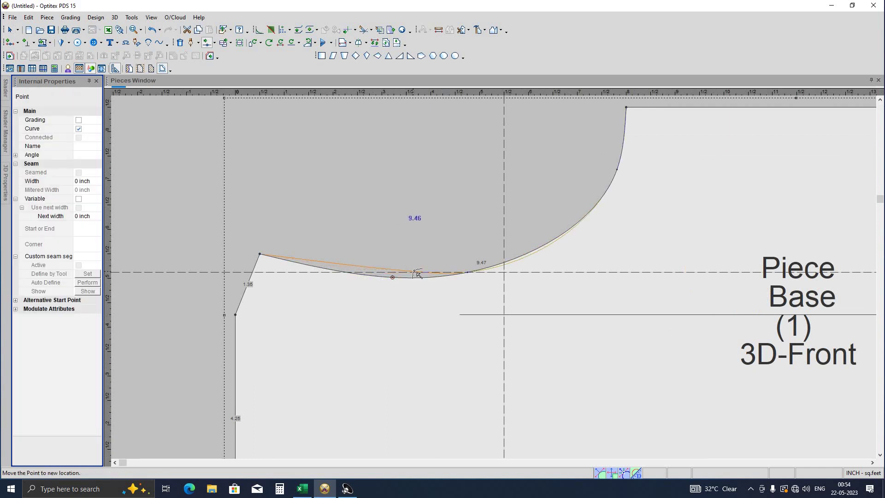
click(406, 305)
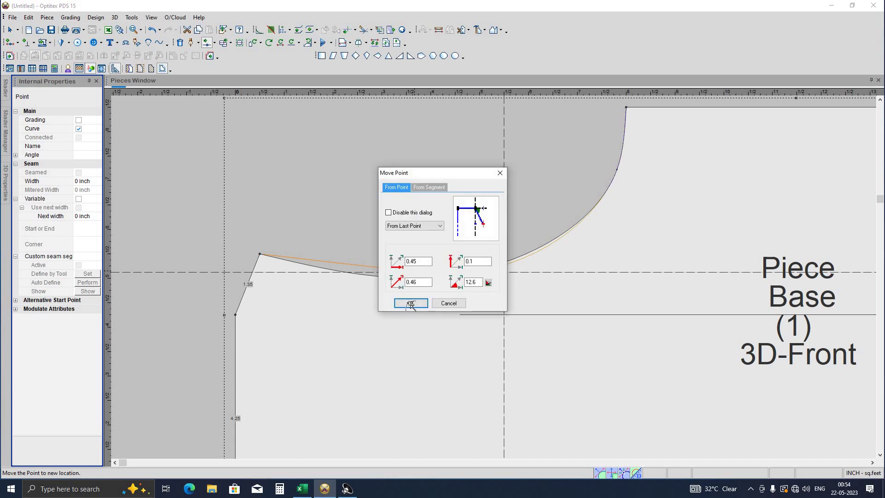
scroll(477, 272, down, 1)
click(501, 272)
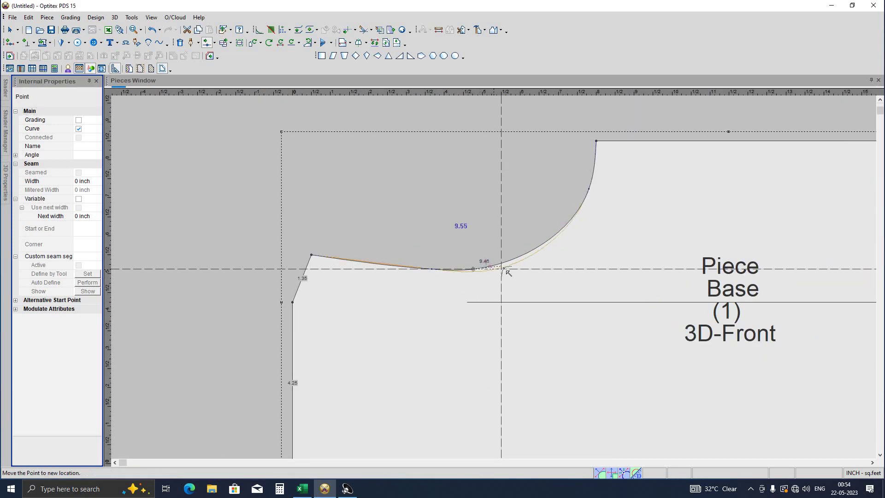
click(421, 309)
click(407, 302)
scroll(479, 287, down, 1)
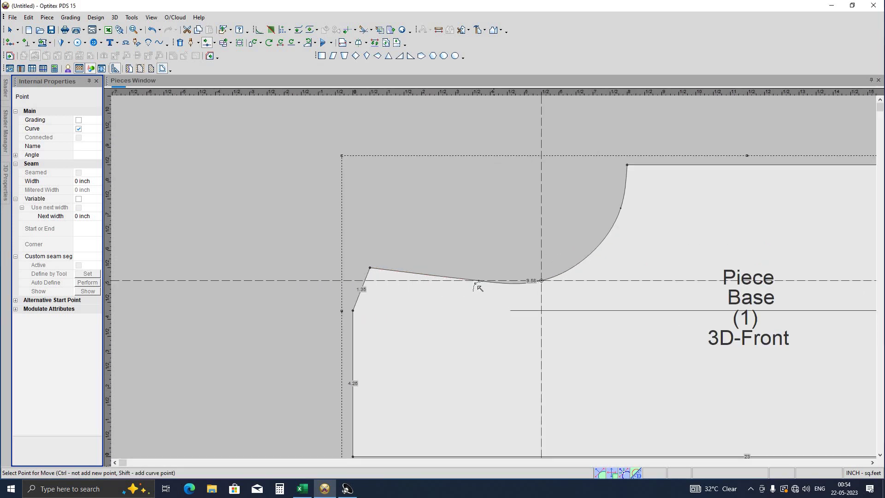
scroll(478, 288, up, 1)
- Shift the point near the armhole base along the seam
click(476, 276)
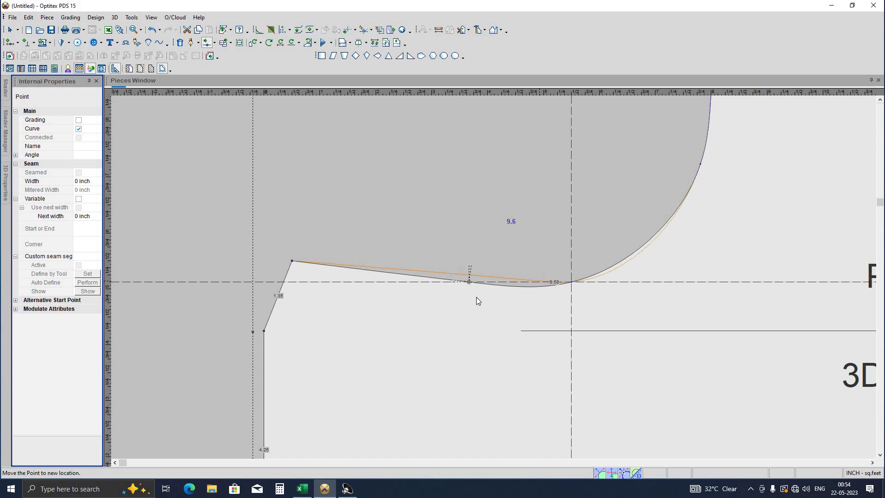
click(498, 283)
key(Return)
scroll(507, 283, down, 2)
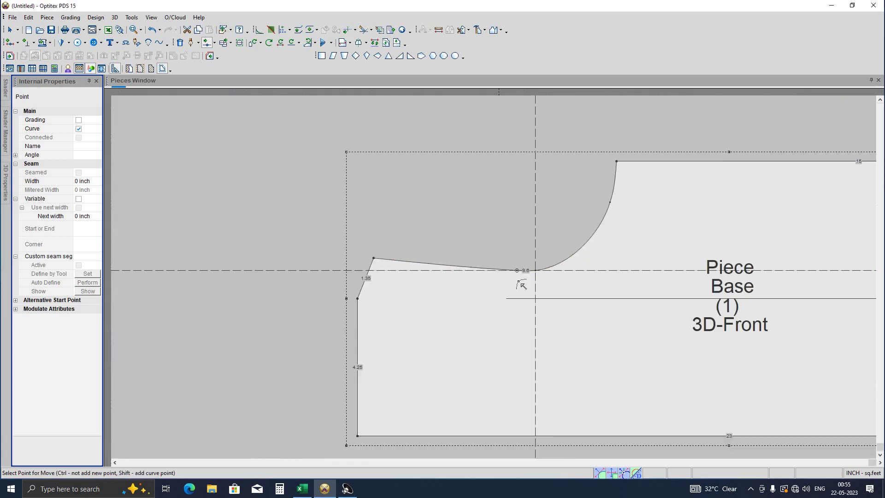
scroll(510, 285, up, 2)
scroll(511, 286, up, 1)
scroll(509, 285, down, 3)
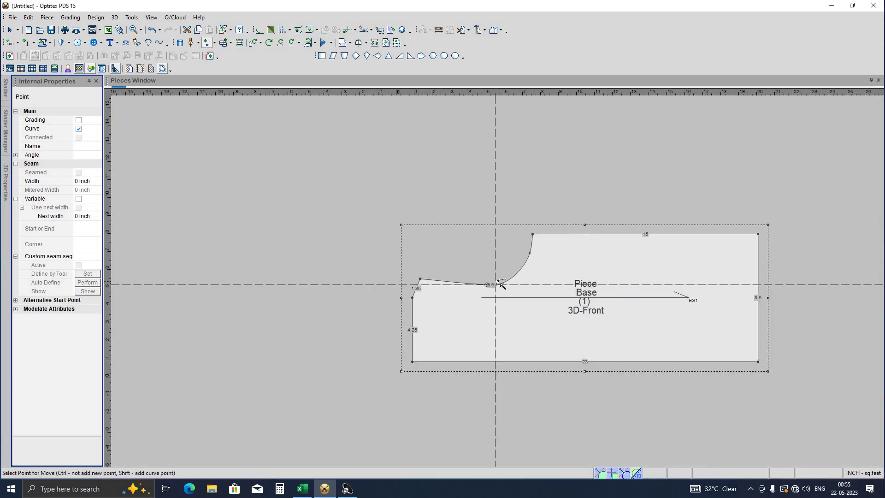
scroll(507, 285, up, 1)
scroll(503, 286, up, 2)
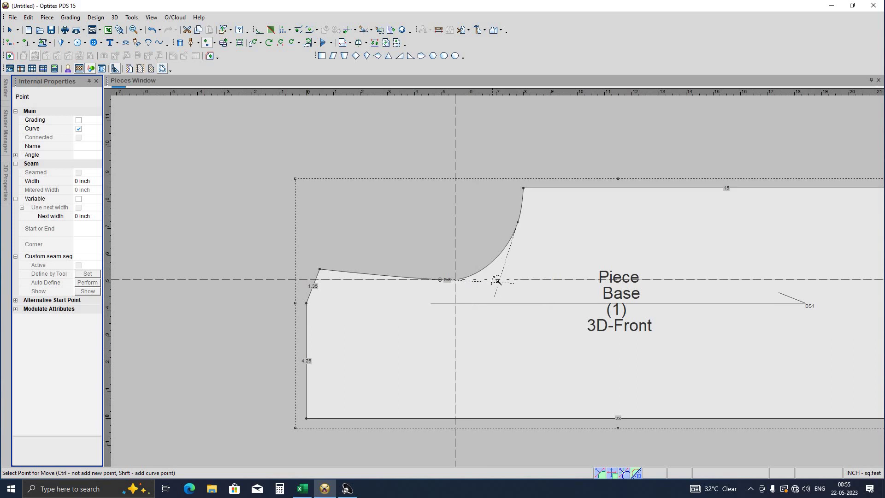
scroll(498, 281, up, 1)
scroll(500, 283, up, 1)
scroll(494, 287, down, 2)
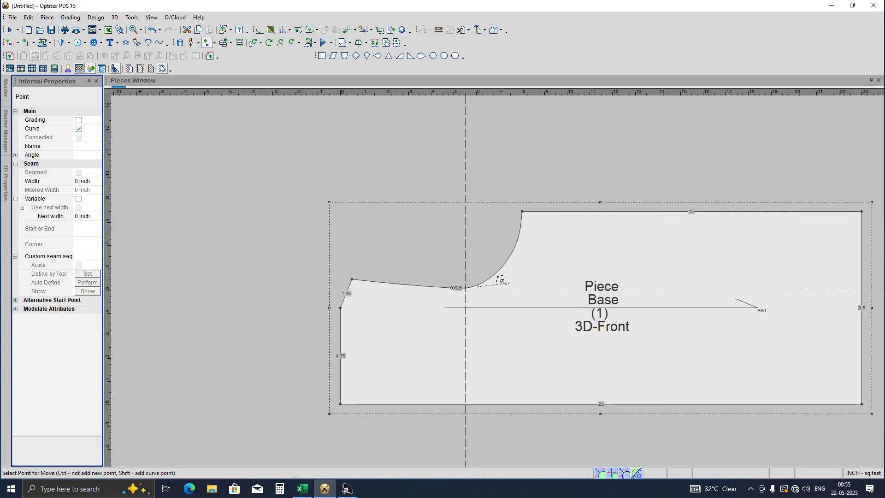
scroll(497, 286, up, 1)
scroll(498, 283, down, 1)
scroll(498, 281, up, 2)
scroll(496, 279, up, 1)
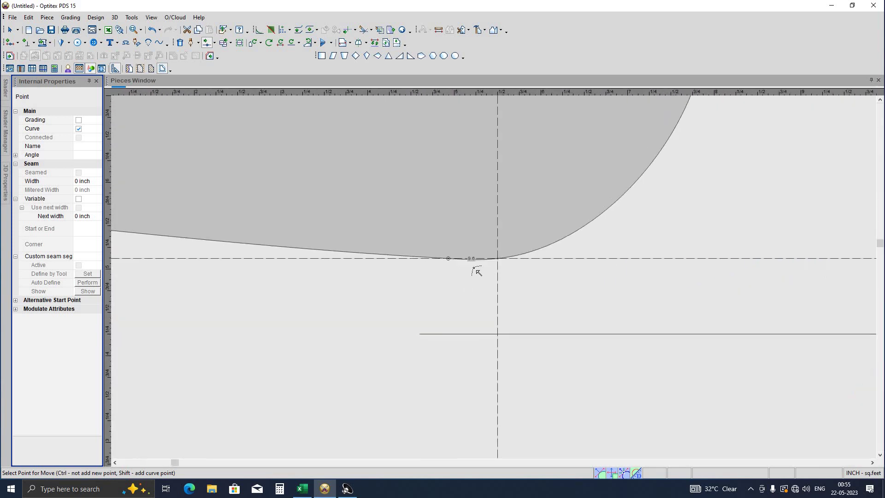
scroll(475, 278, up, 1)
scroll(486, 266, up, 1)
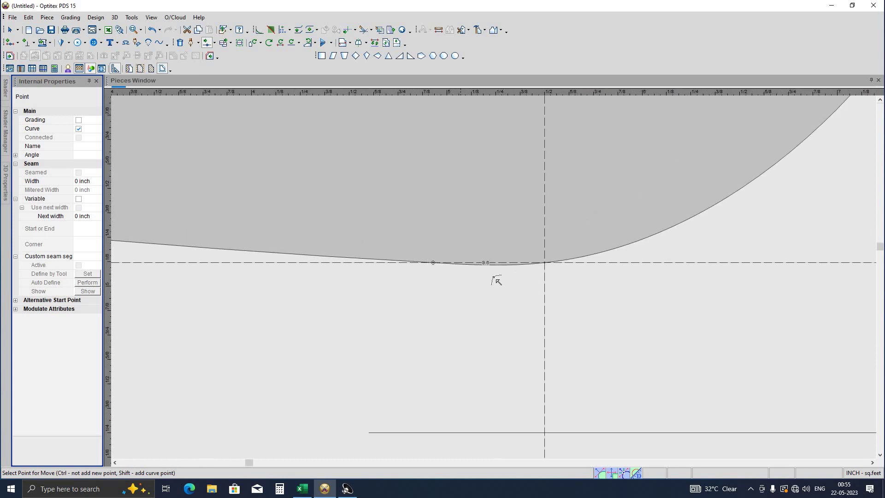
scroll(500, 286, down, 3)
scroll(496, 286, down, 1)
scroll(530, 272, up, 1)
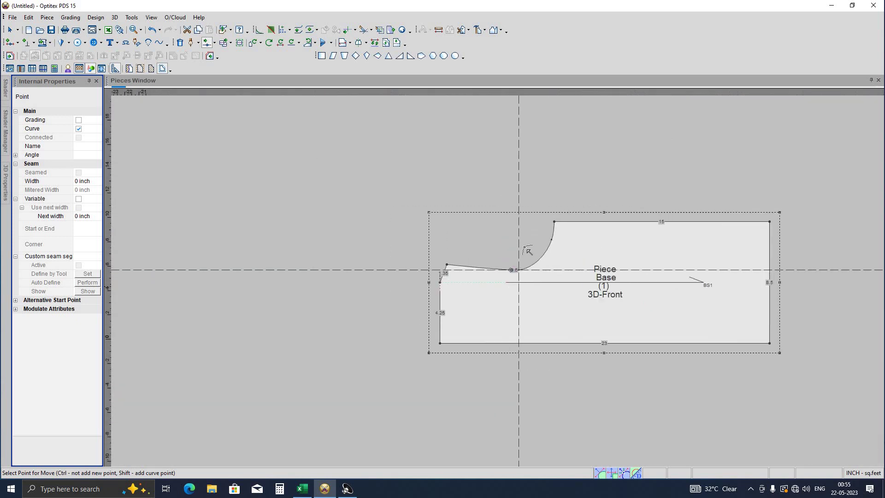
scroll(553, 252, up, 3)
- Nudge the armhole base point slightly along the curve
click(556, 249)
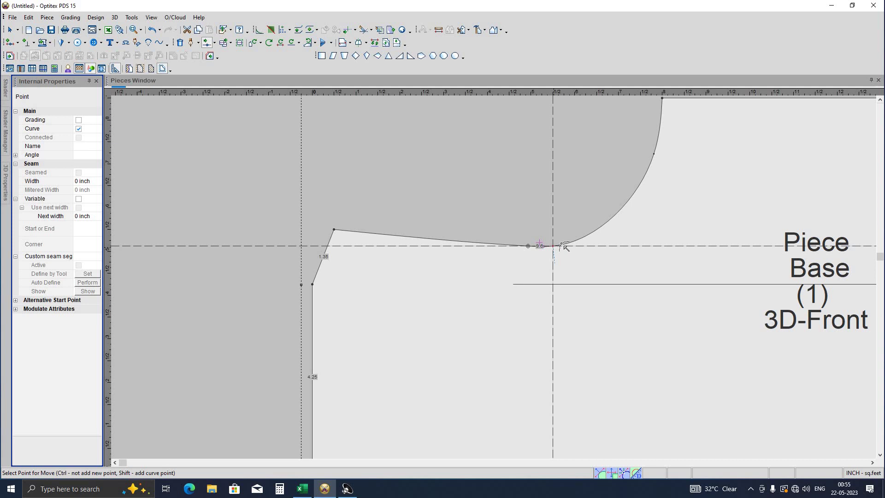
click(564, 247)
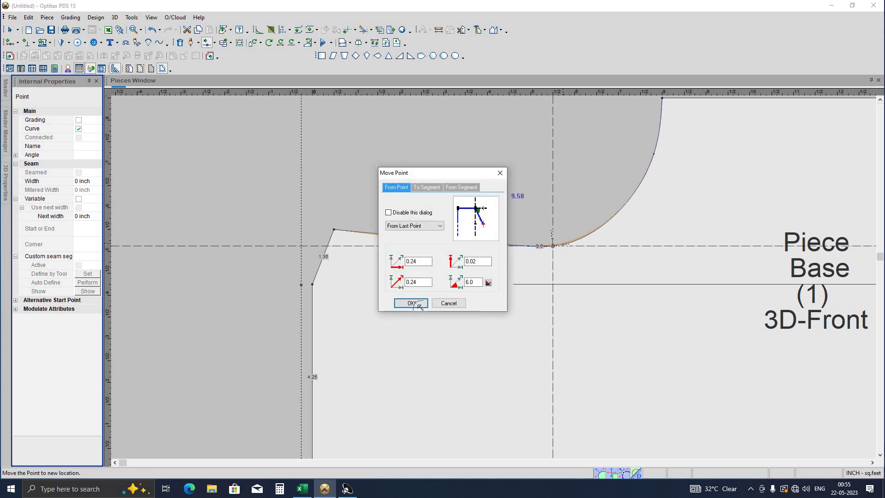
click(414, 303)
scroll(502, 277, down, 1)
scroll(498, 277, up, 1)
scroll(497, 281, up, 2)
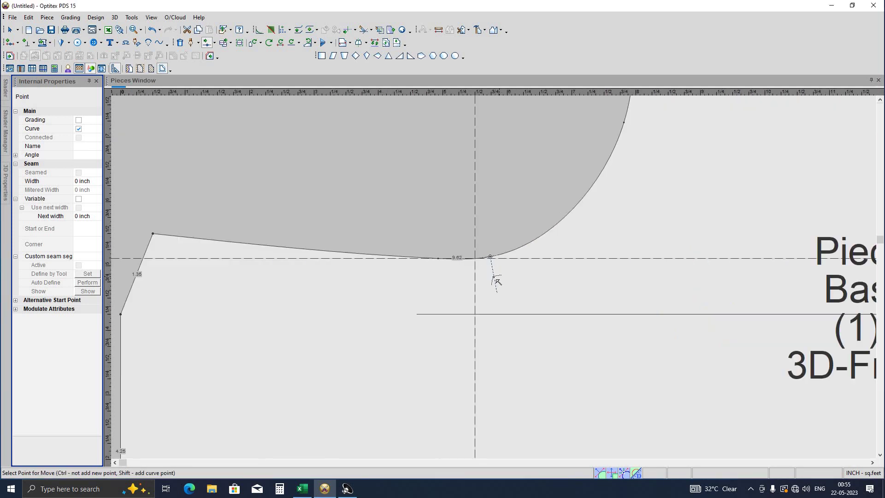
scroll(498, 281, down, 3)
scroll(501, 280, up, 2)
scroll(501, 278, down, 3)
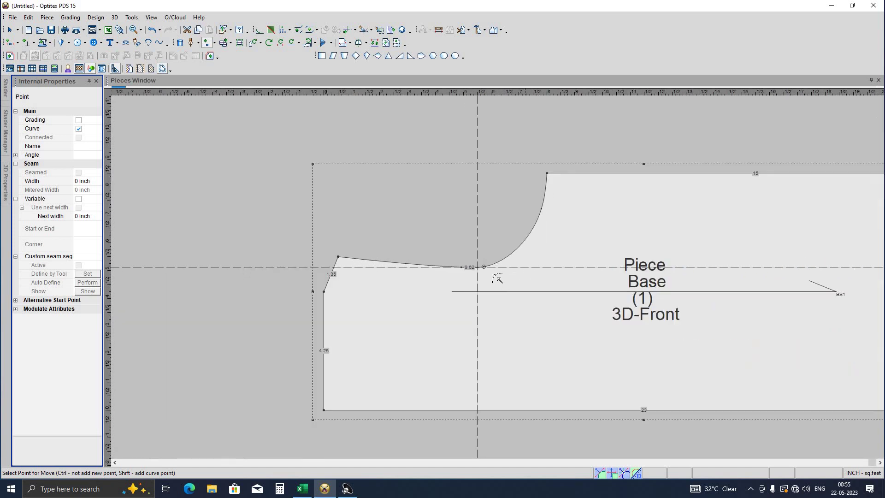
scroll(505, 258, up, 4)
- Reposition the upper and lower armhole curve points
click(504, 258)
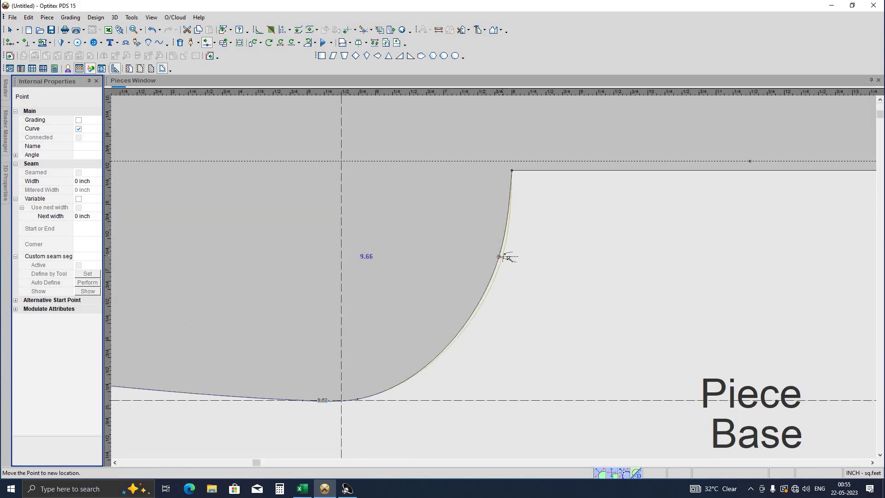
click(421, 300)
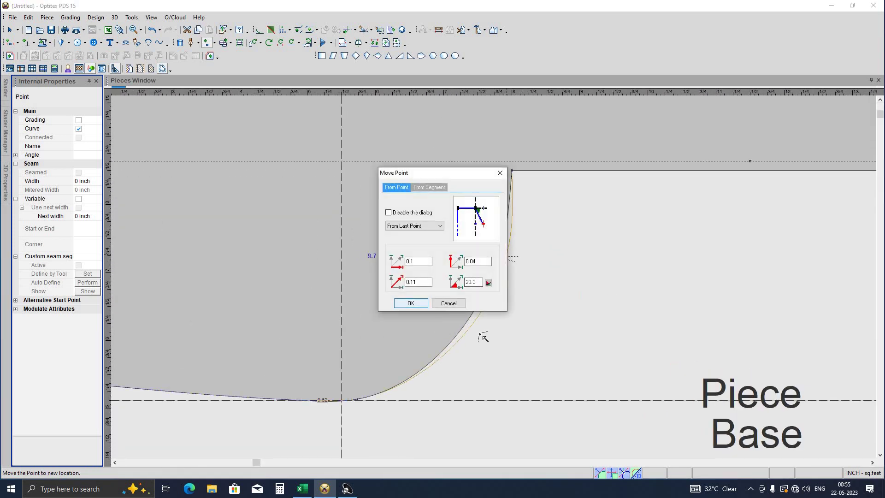
key(Return)
click(465, 347)
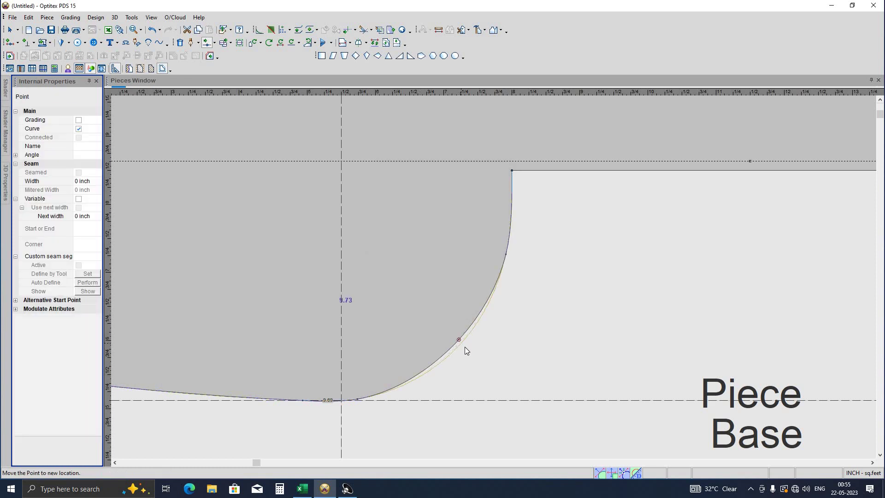
click(411, 317)
key(Return)
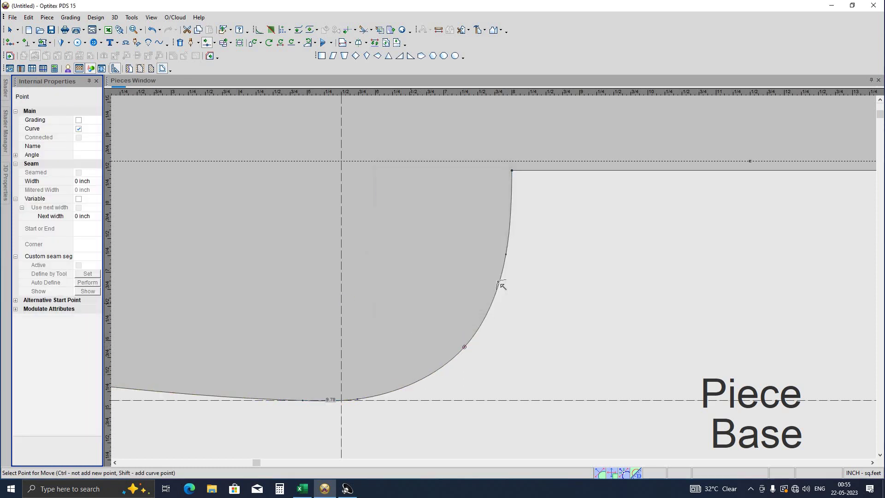
scroll(484, 203, down, 2)
scroll(484, 203, up, 1)
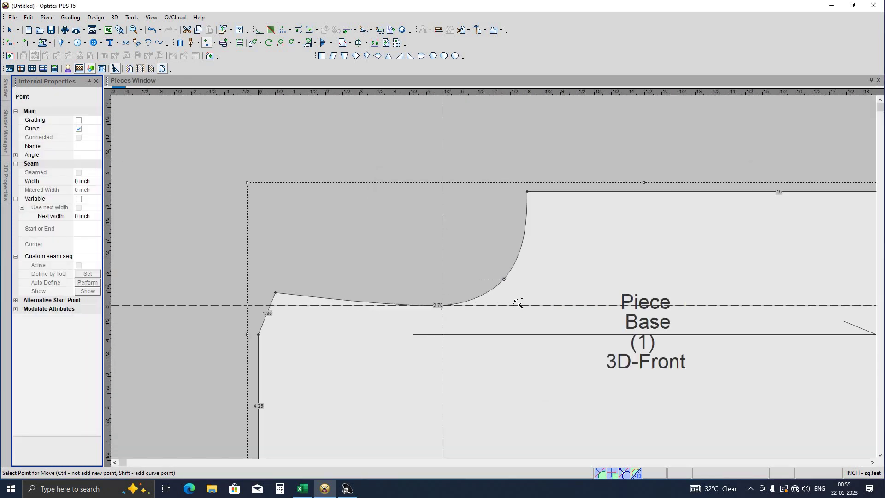
- End point editing, then undo the last change so the armhole reads 9.78
right_click(496, 216)
click(498, 281)
scroll(499, 277, down, 2)
scroll(499, 277, up, 1)
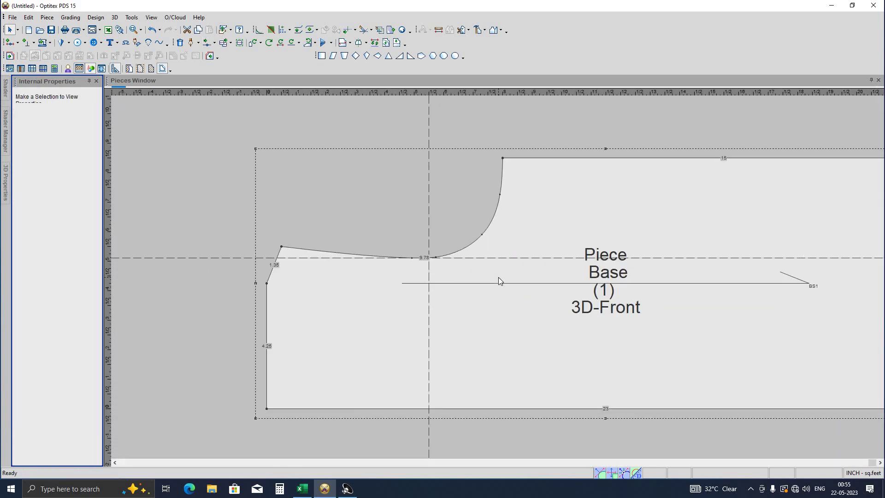
scroll(497, 280, down, 1)
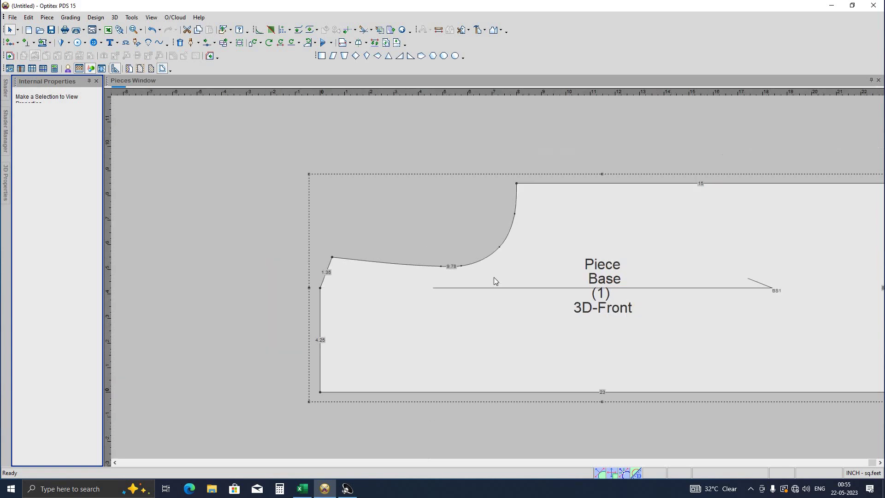
scroll(494, 279, down, 1)
scroll(491, 276, up, 2)
scroll(498, 278, down, 1)
scroll(494, 278, down, 1)
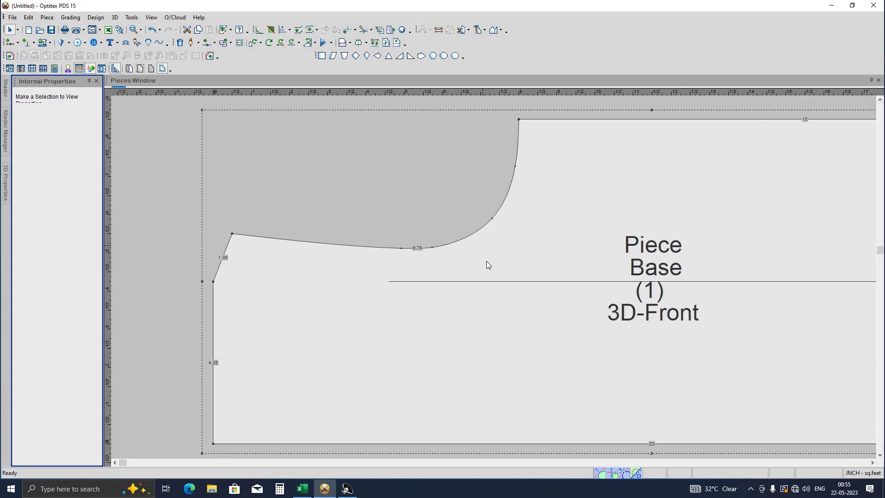
key(ctrl+z)
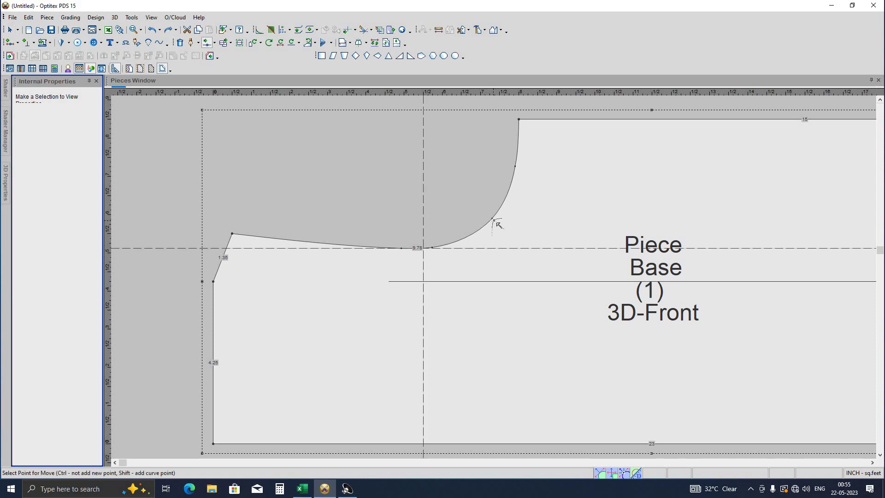
- Move one armhole curve point, then delete another point from the curve
click(494, 222)
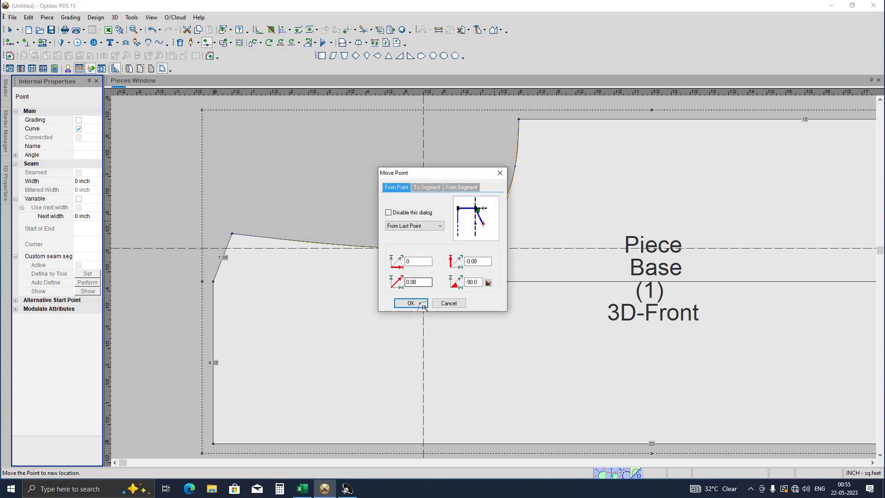
click(411, 304)
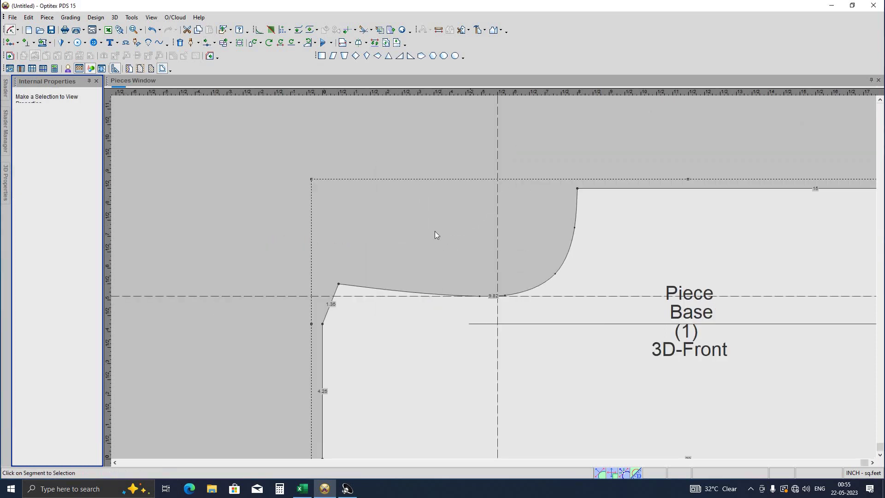
right_click(446, 275)
key(Escape)
click(480, 297)
key(Delete)
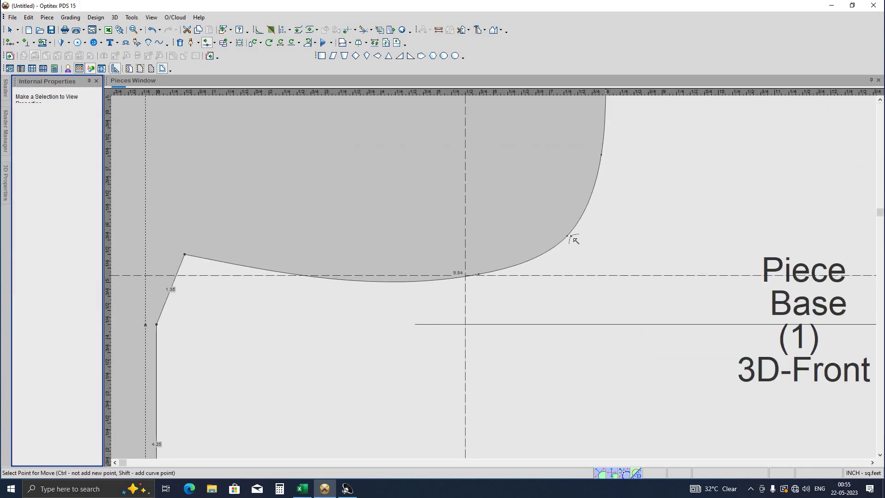
- Try moving a point at the armhole base, then cancel the move
click(582, 246)
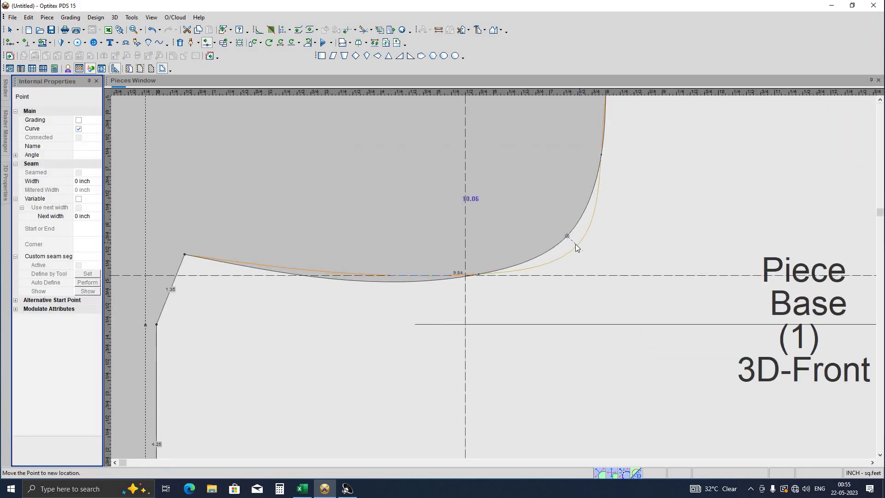
click(574, 242)
click(448, 303)
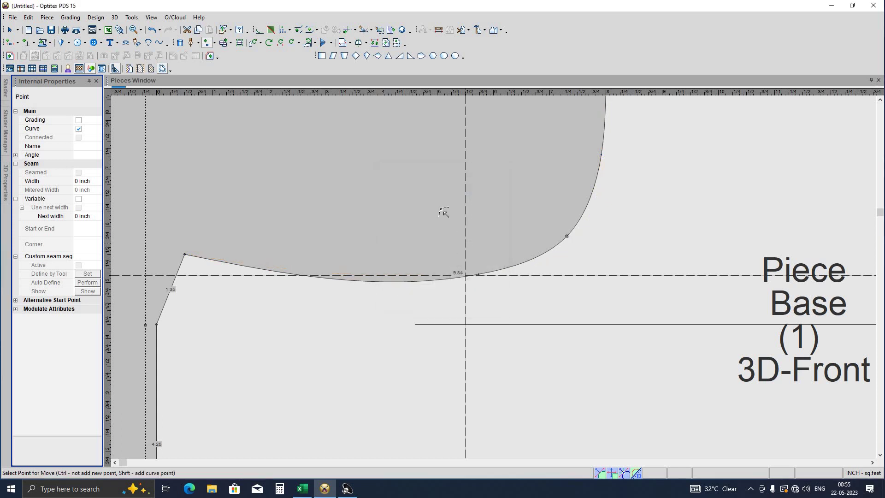
right_click(445, 207)
click(498, 281)
scroll(498, 281, down, 3)
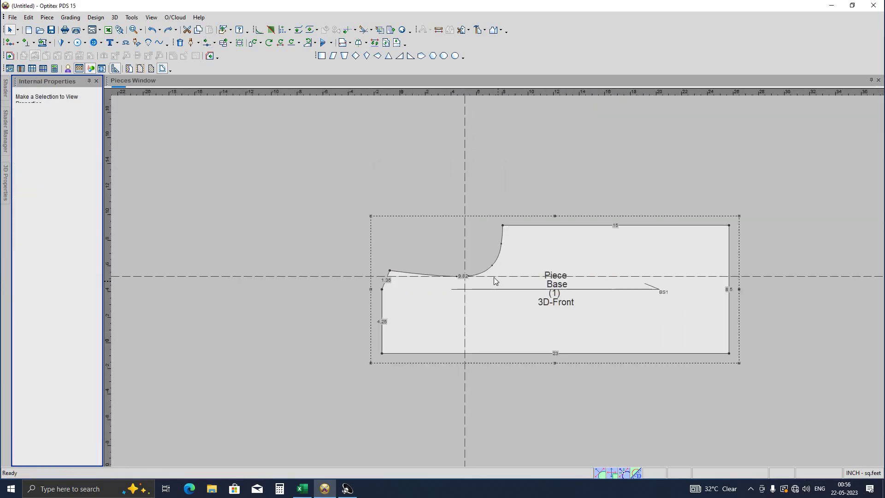
scroll(494, 277, up, 1)
scroll(493, 278, up, 2)
scroll(466, 283, up, 1)
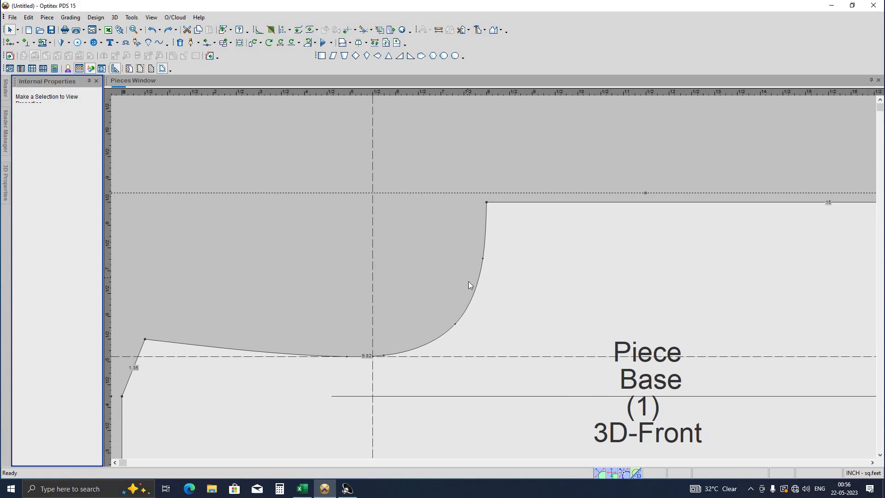
- Move the upper armhole point, then undo it, leaving the armhole at 9.82
click(483, 255)
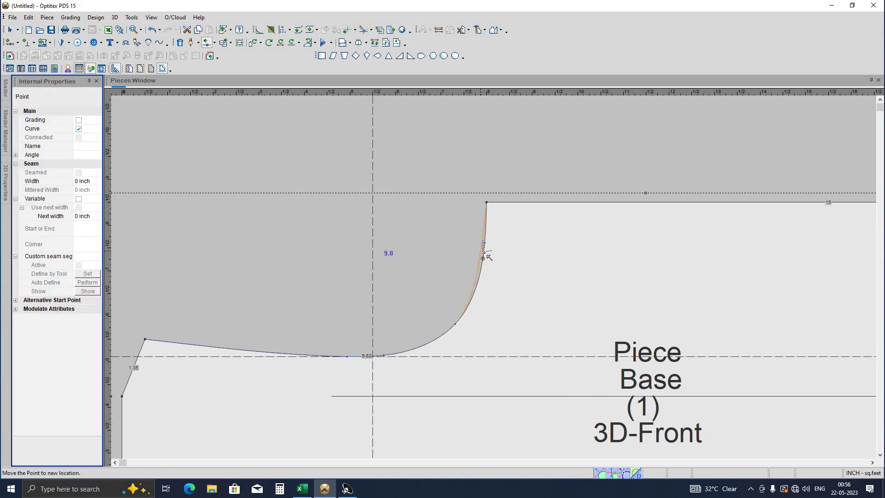
right_click(415, 315)
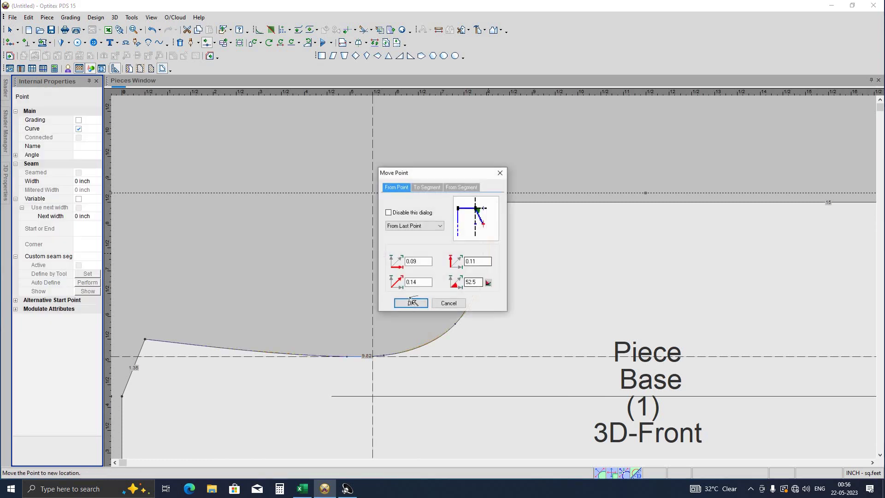
click(410, 302)
scroll(499, 299, down, 1)
scroll(478, 287, up, 1)
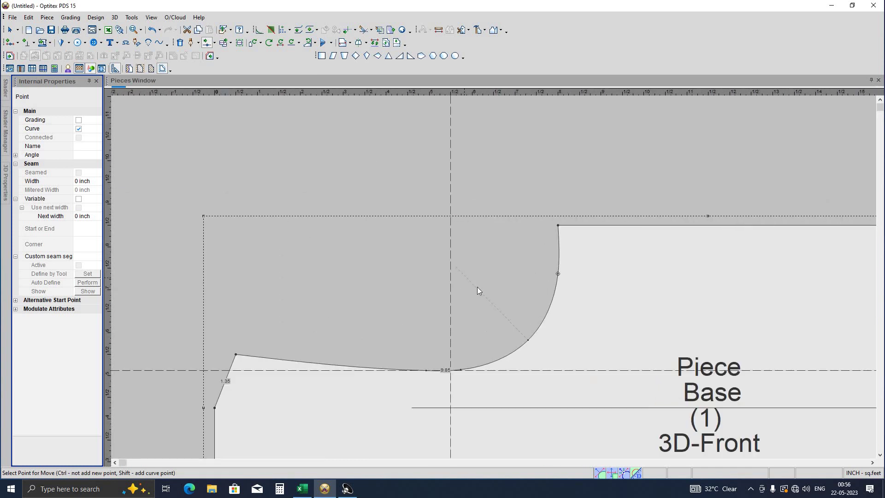
right_click(478, 283)
click(482, 303)
key(ctrl+z)
scroll(498, 281, down, 1)
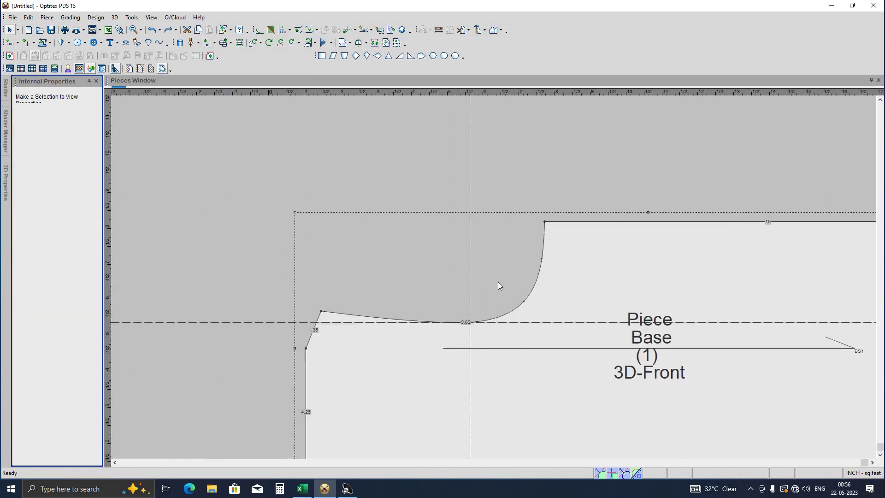
scroll(494, 277, down, 1)
scroll(495, 278, up, 1)
scroll(495, 278, up, 1)
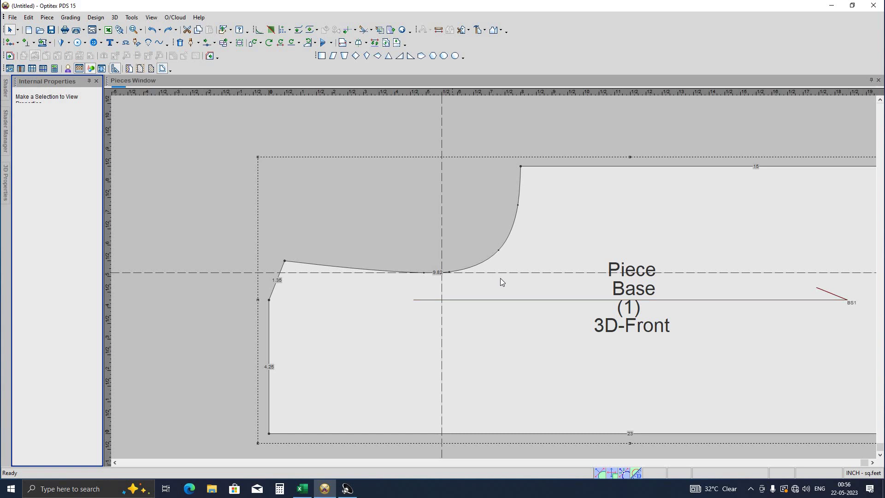
scroll(500, 278, down, 1)
scroll(498, 280, up, 1)
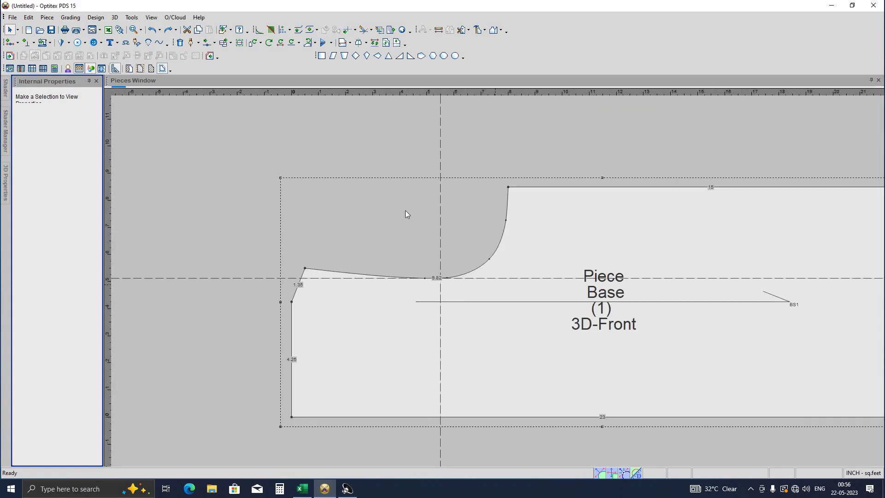
scroll(493, 277, down, 1)
scroll(494, 280, up, 3)
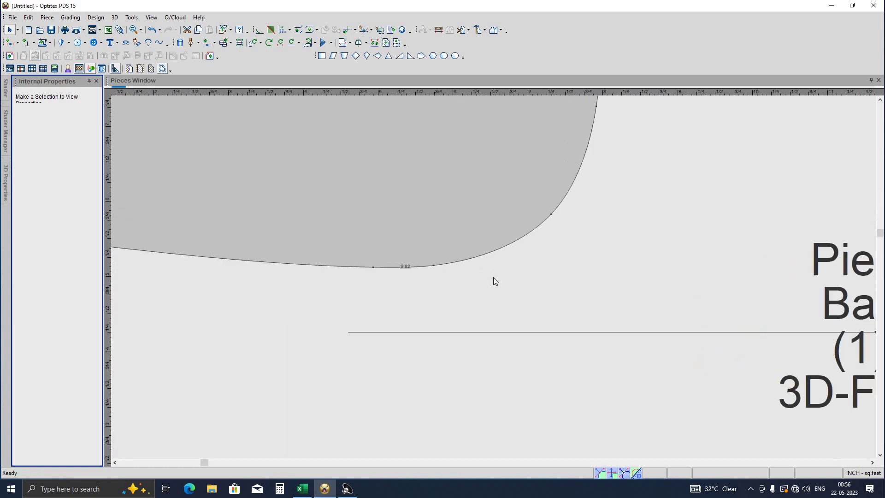
scroll(494, 280, down, 1)
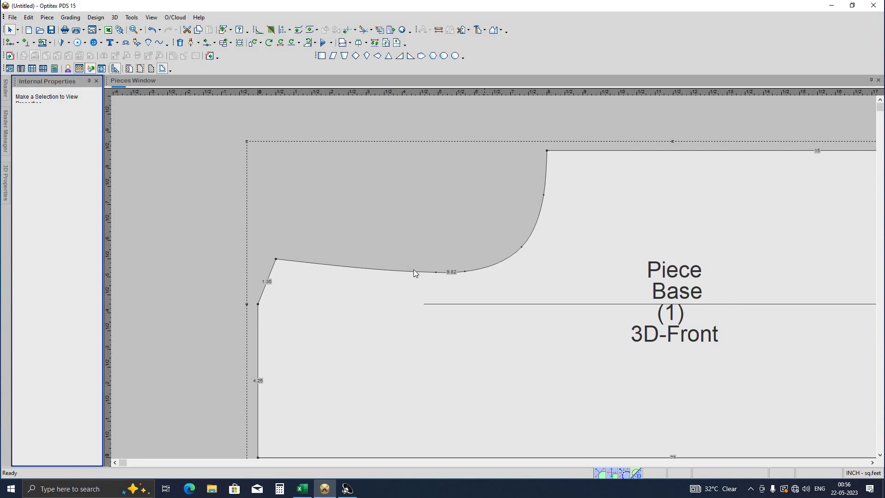
scroll(491, 268, up, 1)
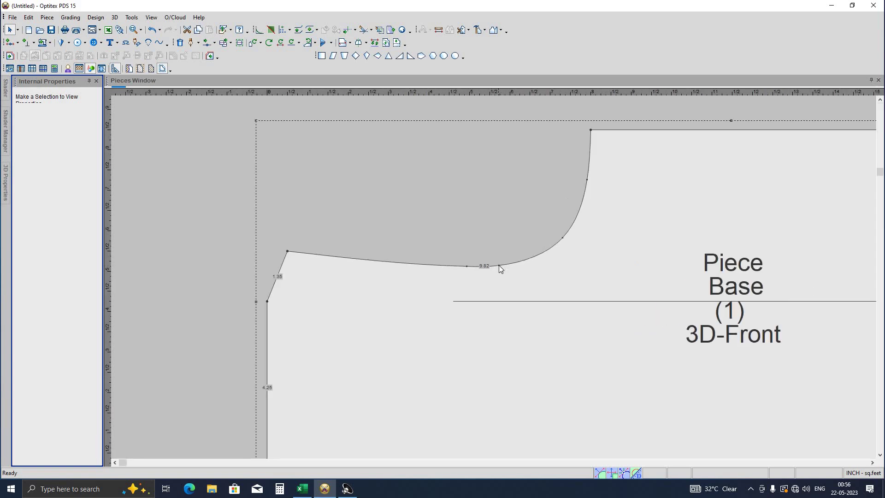
click(498, 265)
click(497, 273)
scroll(495, 277, down, 2)
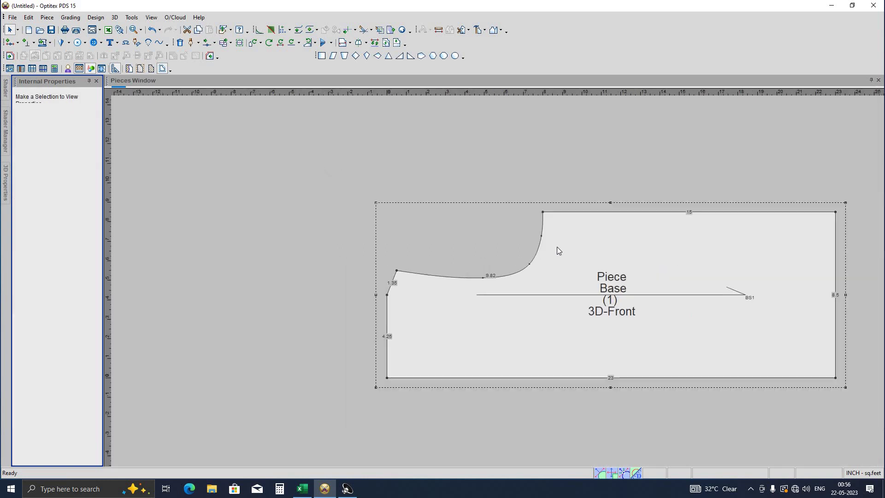
scroll(557, 250, up, 2)
click(535, 262)
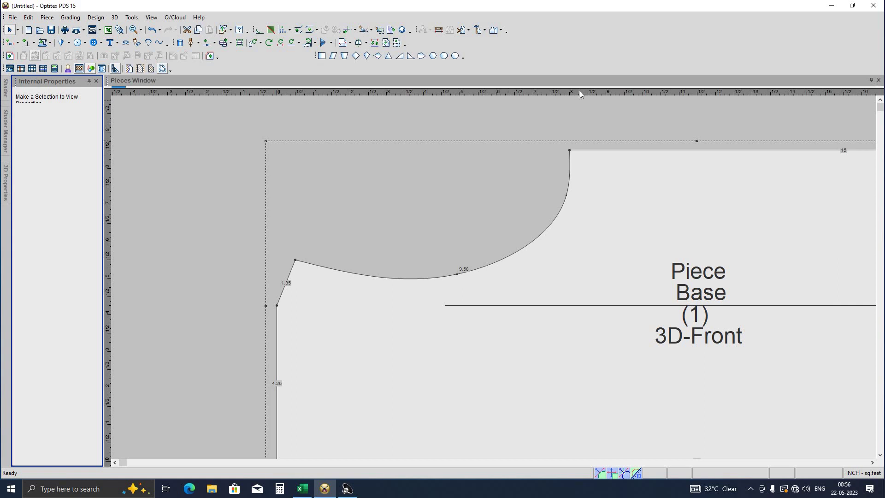
scroll(499, 280, down, 1)
scroll(551, 127, down, 2)
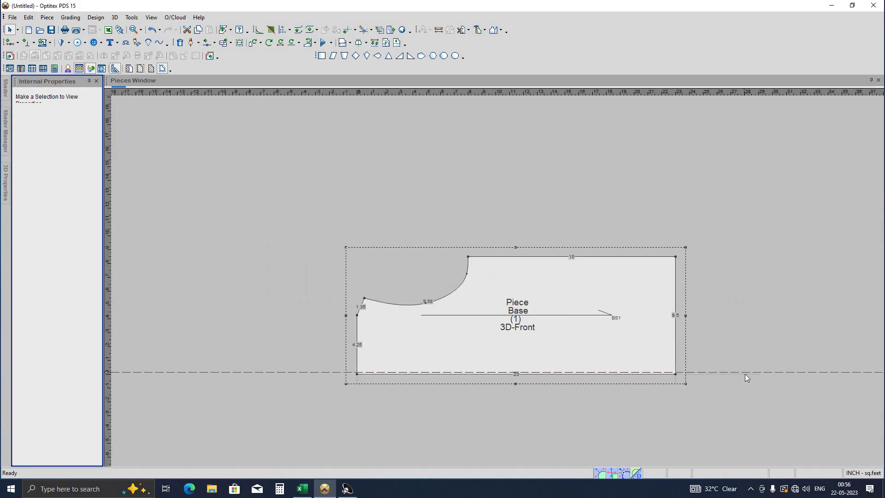
- Add a horizontal guide line 5.12 above the bottom edge
click(745, 375)
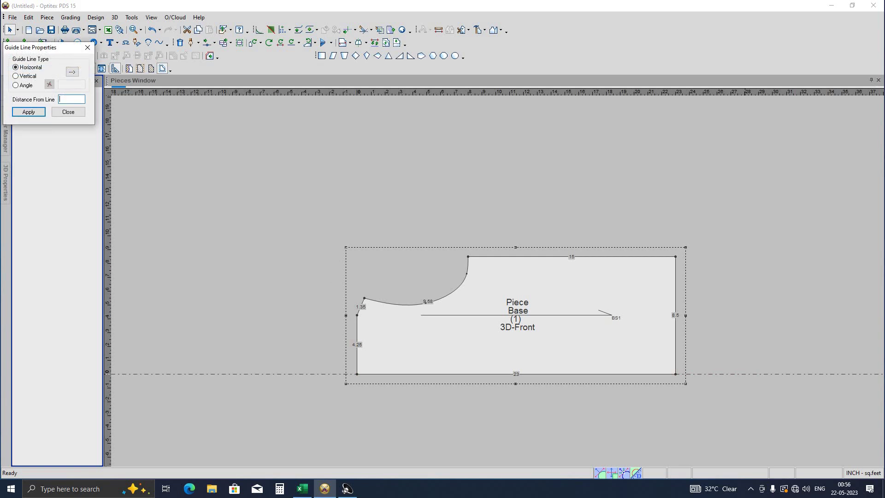
text(5.12)
key(Return)
key(Tab)
key(Return)
- Straighten the curved armhole into a straight 8.08 sloped edge
scroll(530, 281, up, 3)
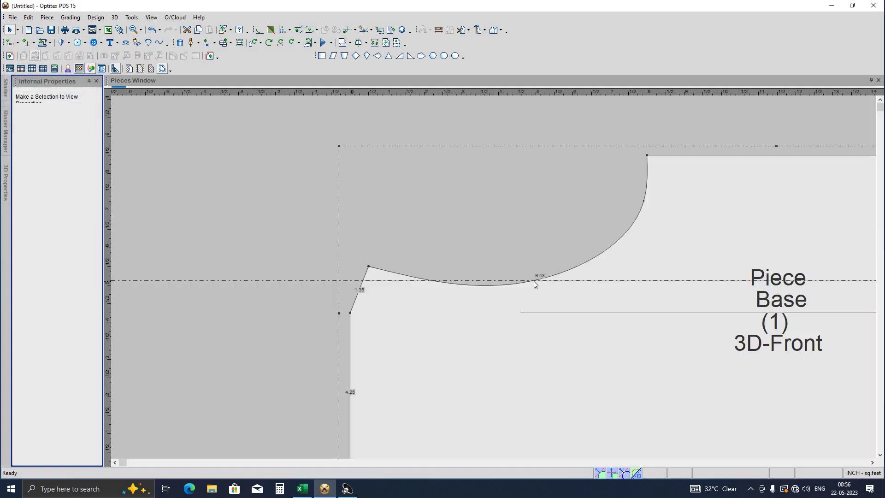
drag(547, 276, 644, 201)
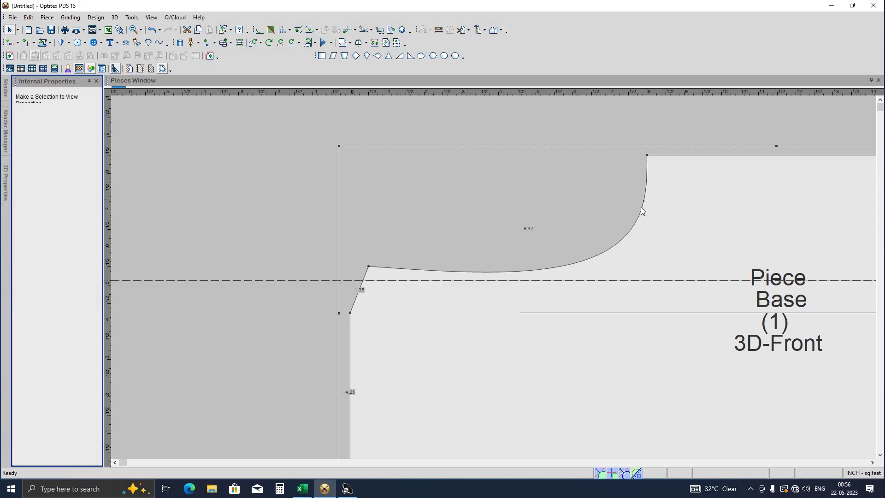
key(Delete)
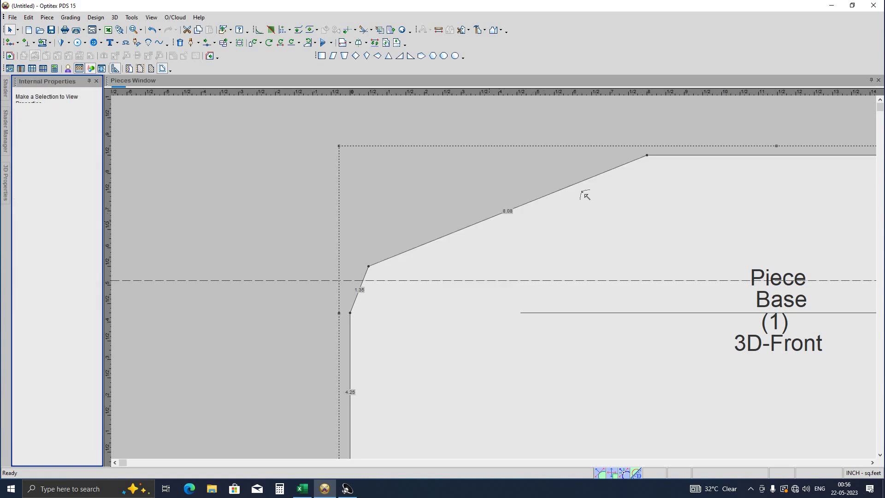
- Bend the straight 8.08 armhole edge into a curve and adjust its lower point
drag(618, 209, 639, 240)
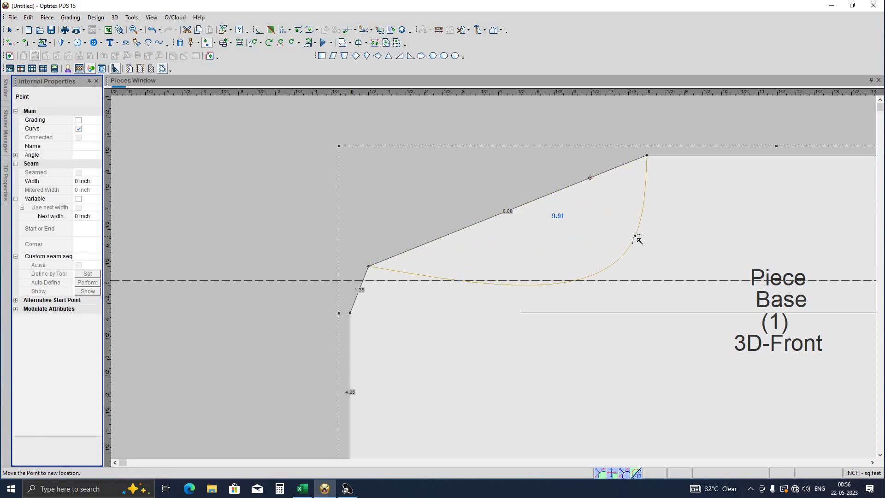
right_click(415, 303)
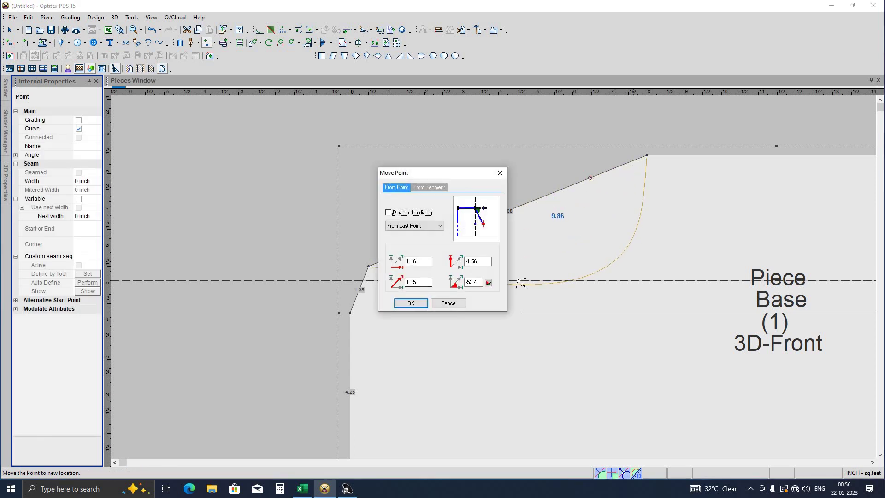
key(Return)
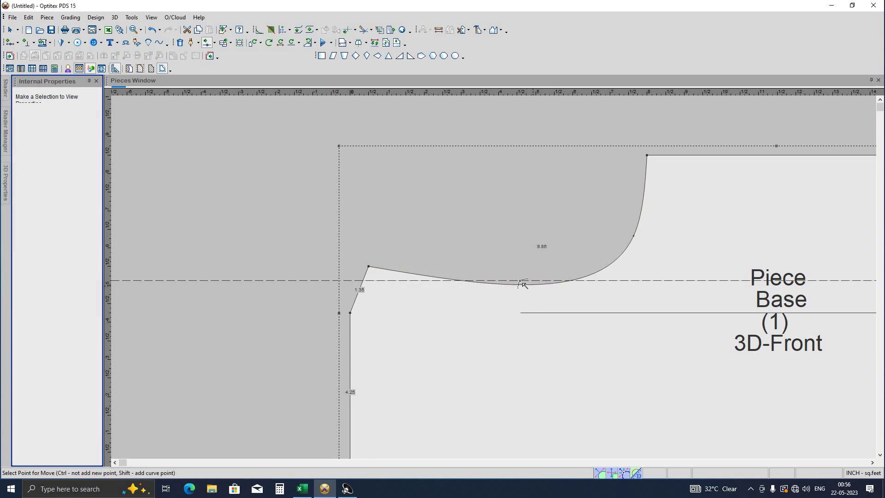
drag(525, 284, 523, 284)
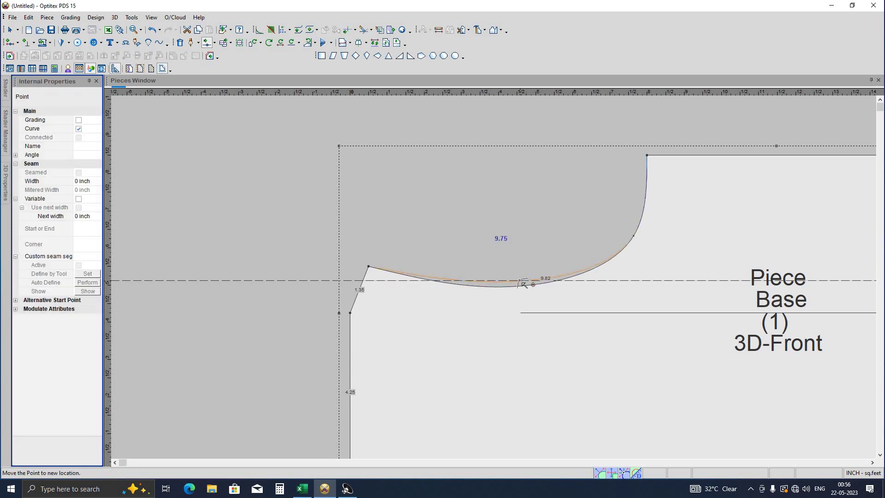
right_click(410, 307)
key(Return)
scroll(456, 316, down, 2)
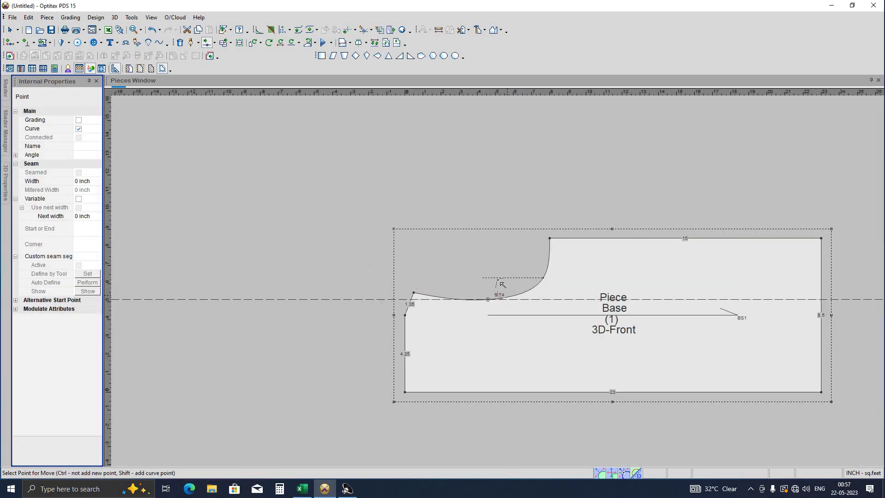
scroll(500, 281, up, 3)
- Move the upper armhole point and add a new point on the armhole curve
click(499, 260)
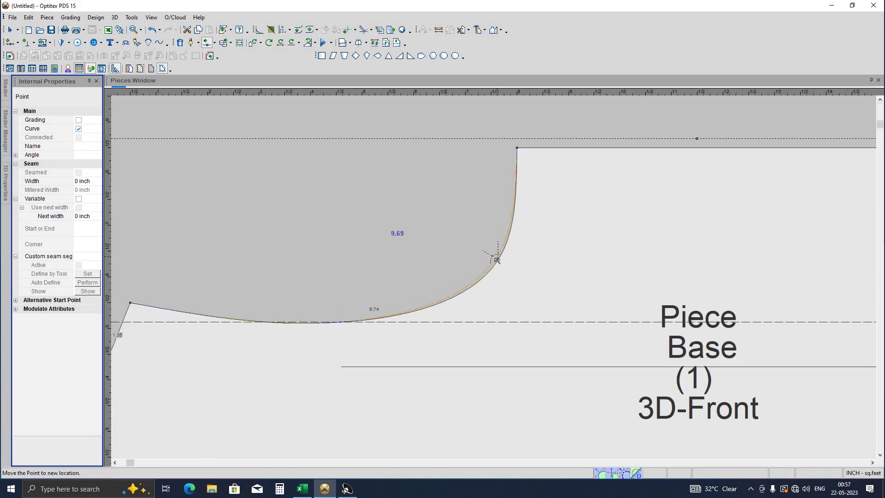
right_click(382, 314)
key(Return)
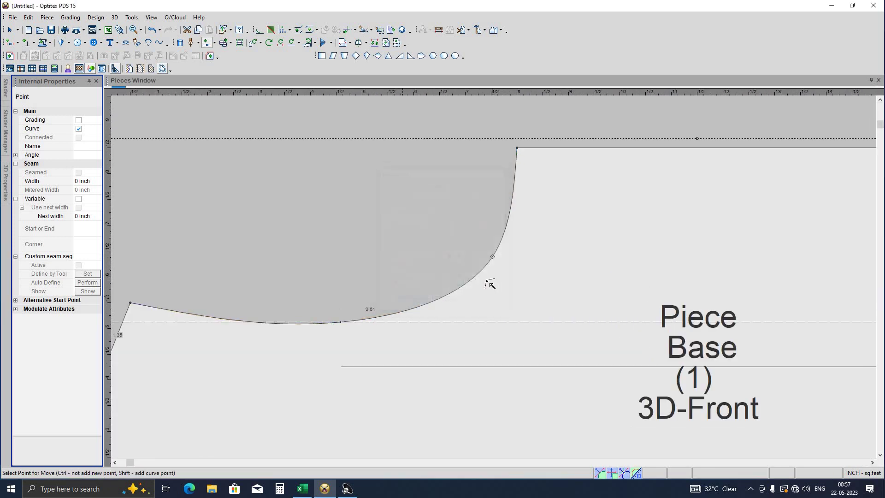
scroll(431, 302, down, 2)
scroll(355, 311, up, 3)
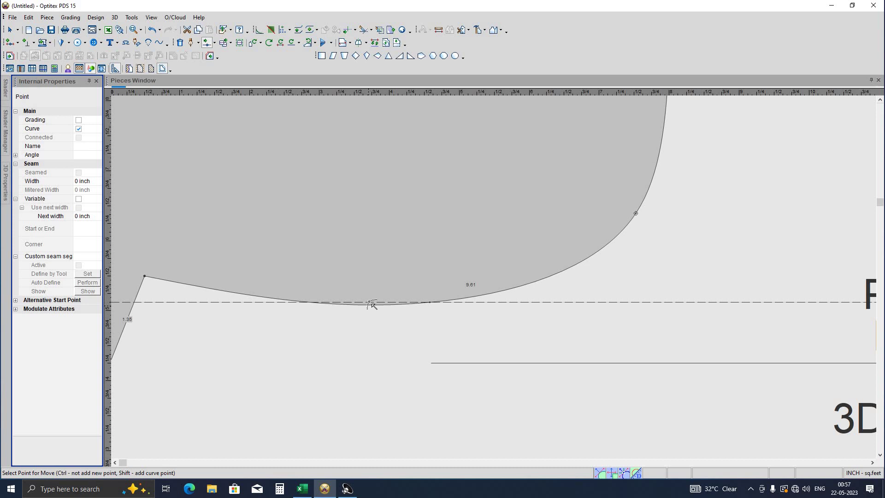
click(370, 303)
right_click(405, 302)
click(402, 301)
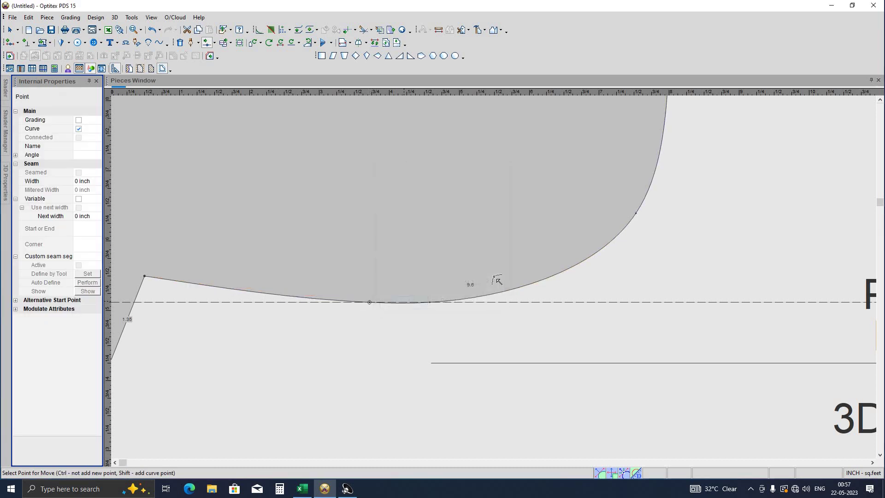
scroll(497, 280, down, 2)
scroll(494, 280, up, 1)
scroll(492, 281, down, 1)
scroll(491, 281, up, 1)
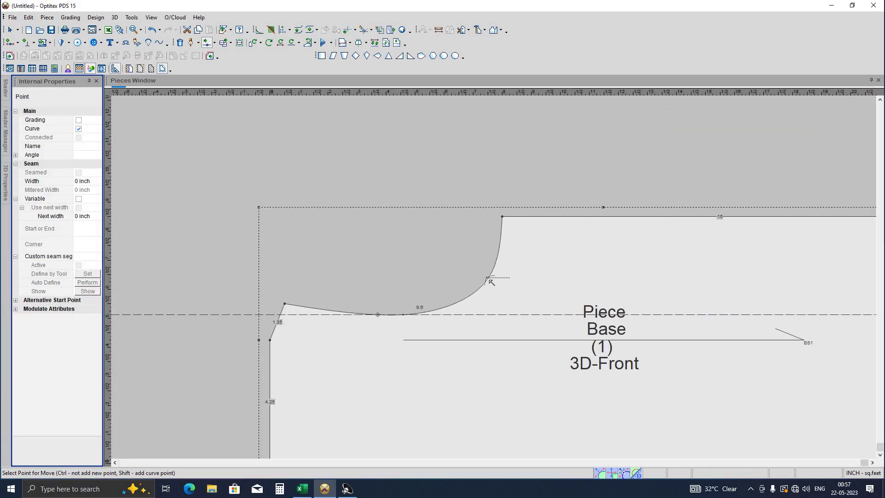
scroll(490, 281, up, 1)
- Adjust one more armhole point for a rounded scoop of about 9.6, then zoom out
click(487, 278)
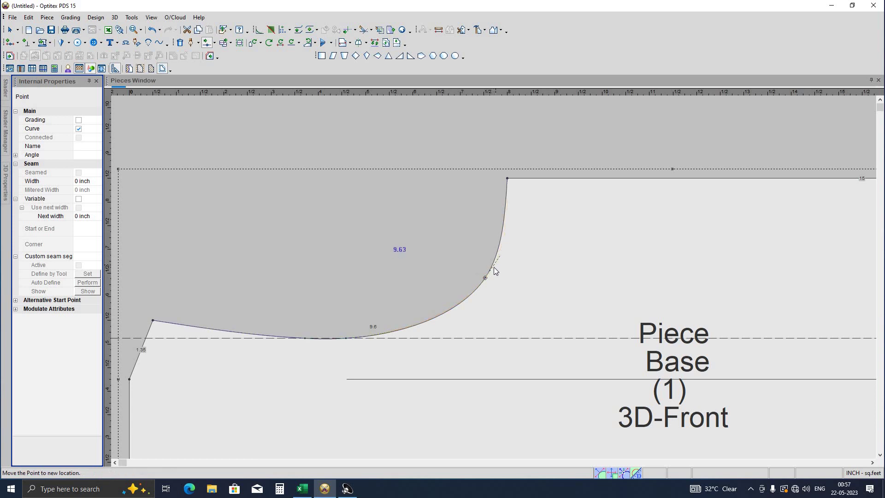
right_click(411, 302)
click(411, 302)
scroll(486, 264, down, 1)
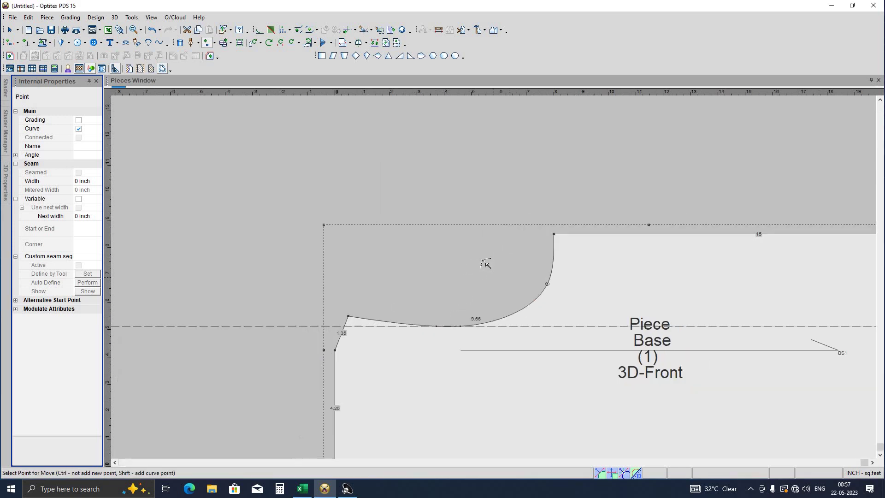
scroll(487, 264, down, 1)
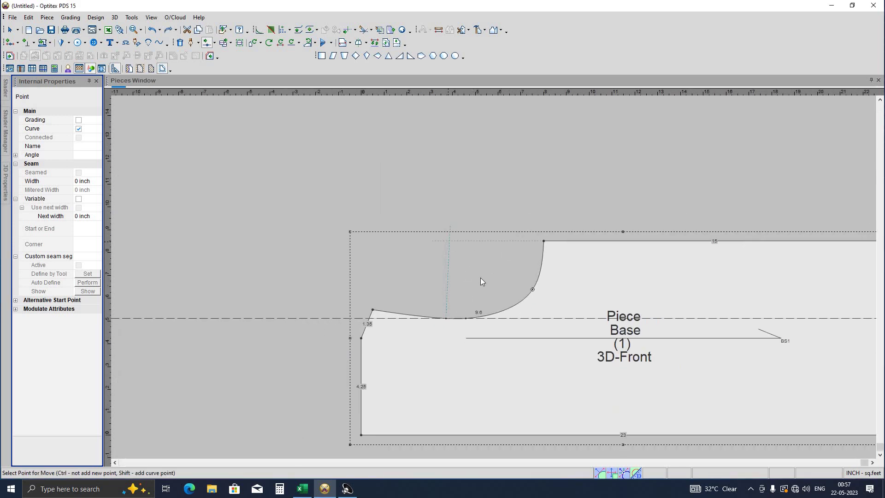
key(Escape)
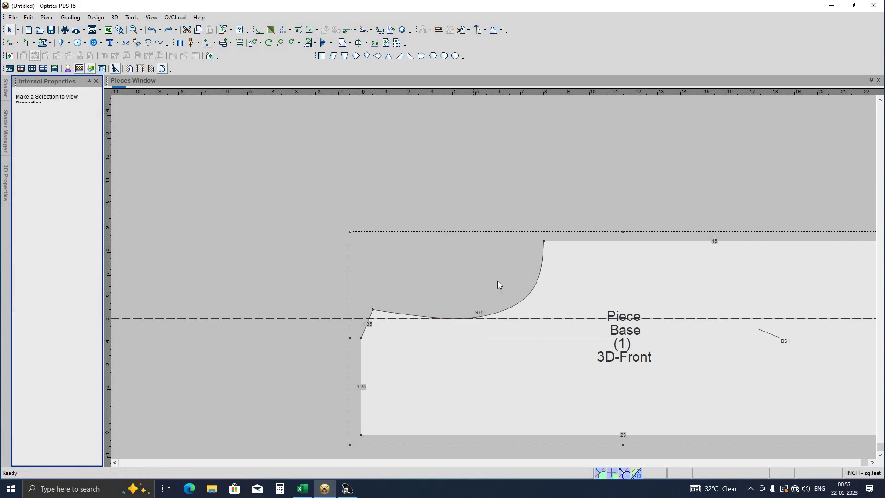
scroll(497, 280, down, 2)
scroll(491, 281, up, 3)
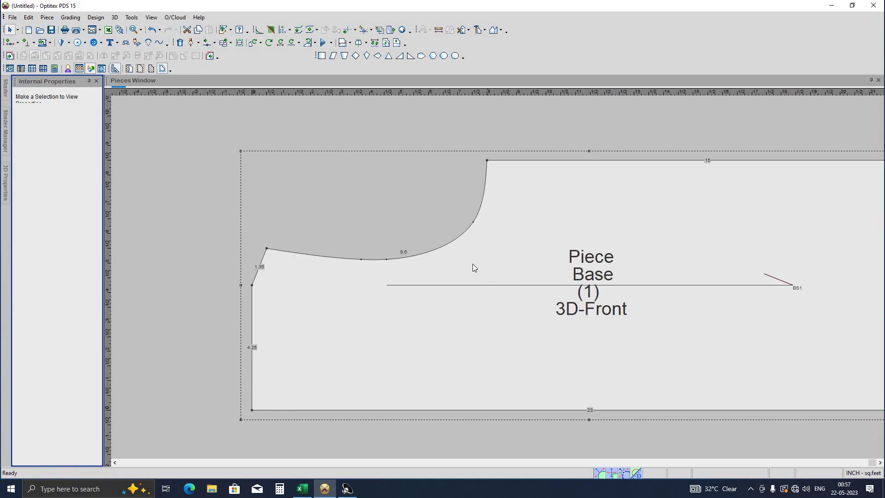
scroll(499, 282, down, 2)
scroll(500, 304, up, 2)
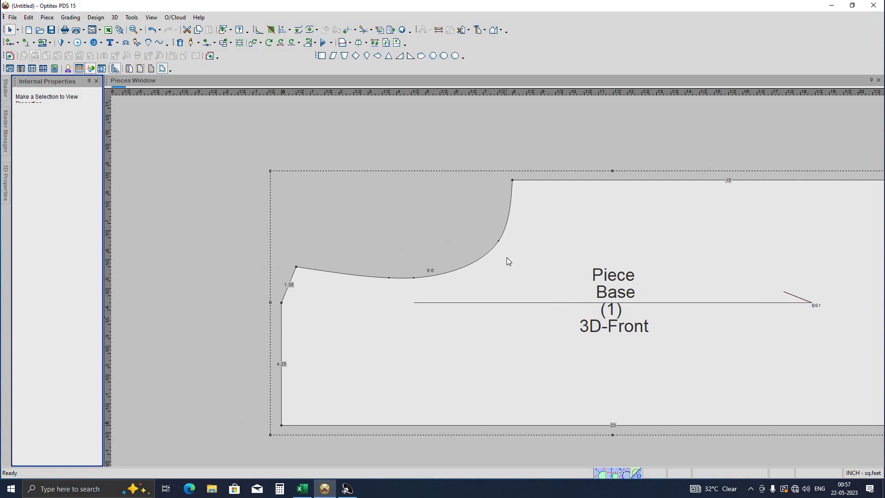
scroll(507, 261, down, 1)
scroll(494, 278, up, 1)
scroll(493, 277, up, 1)
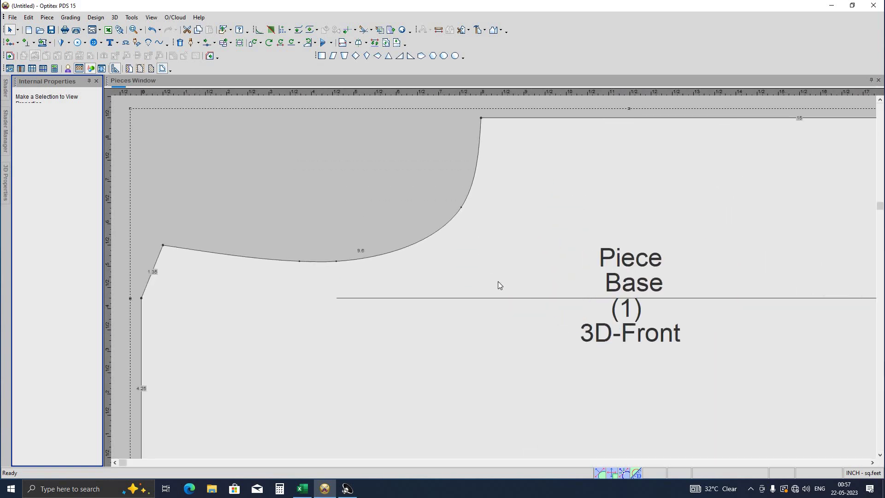
scroll(498, 282, down, 1)
scroll(494, 288, down, 1)
scroll(499, 281, up, 1)
scroll(532, 315, down, 1)
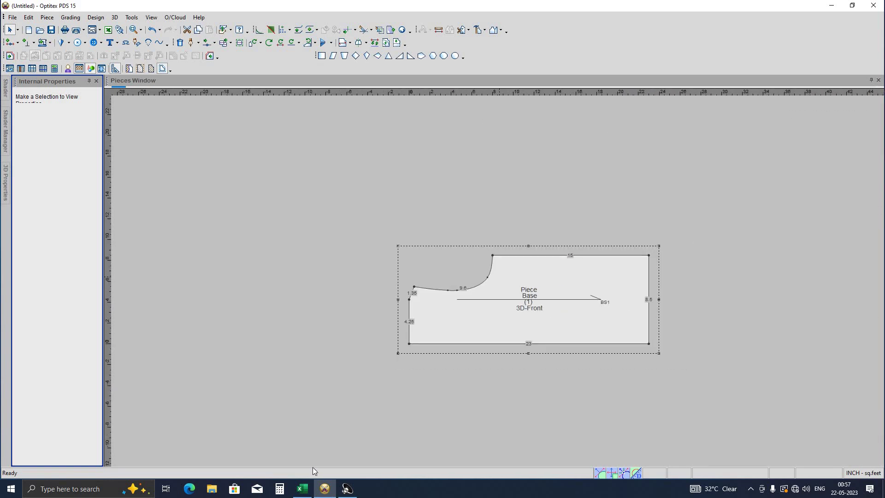
key(alt+Tab)
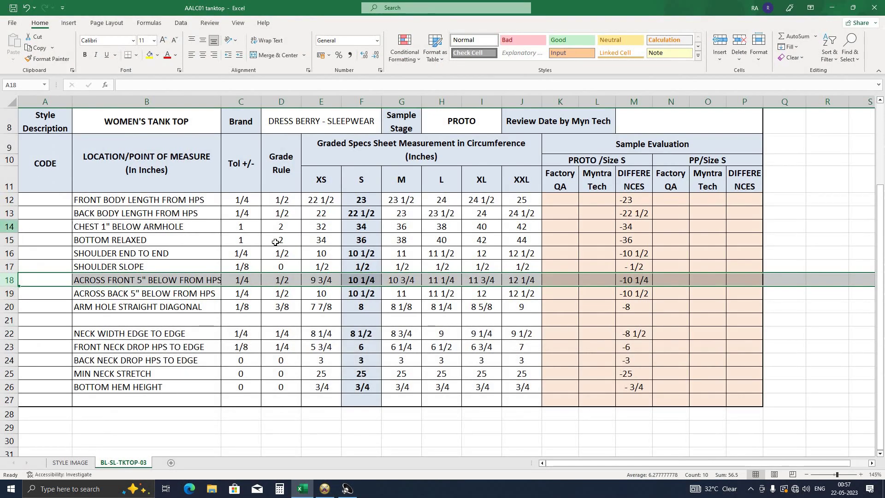
key(Up)
key(Up)
key(Up)
key(shift+space)
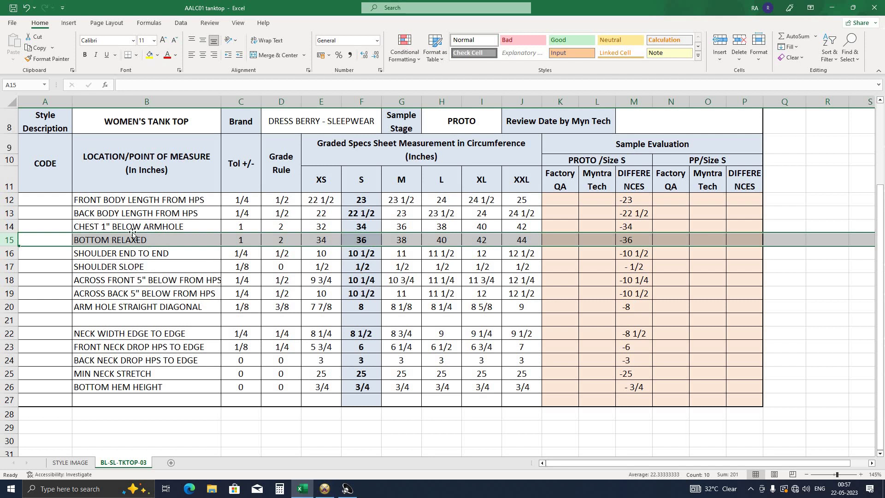
key(Right)
key(Down)
key(Down)
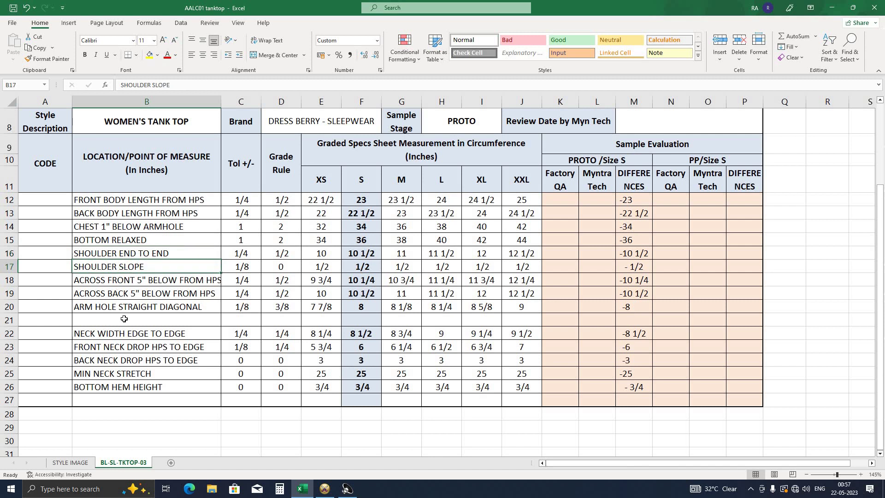
key(Down)
key(Down)
key(Down)
key(Down)
key(Down)
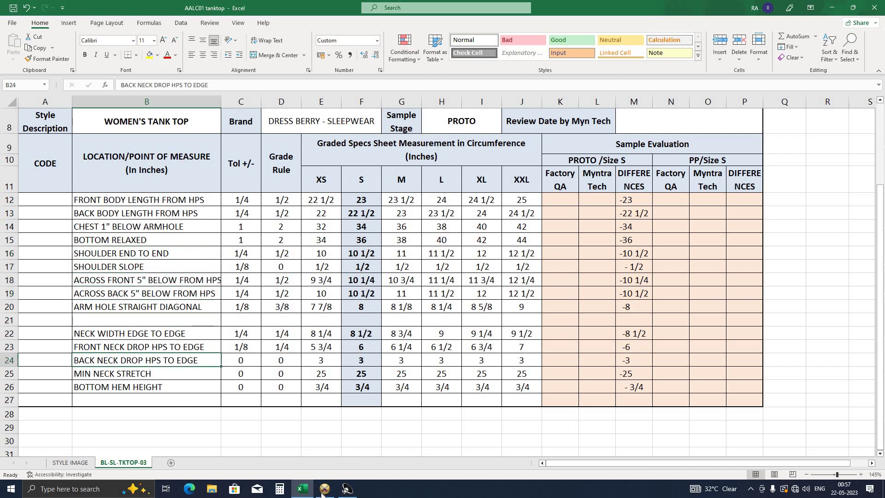
click(324, 488)
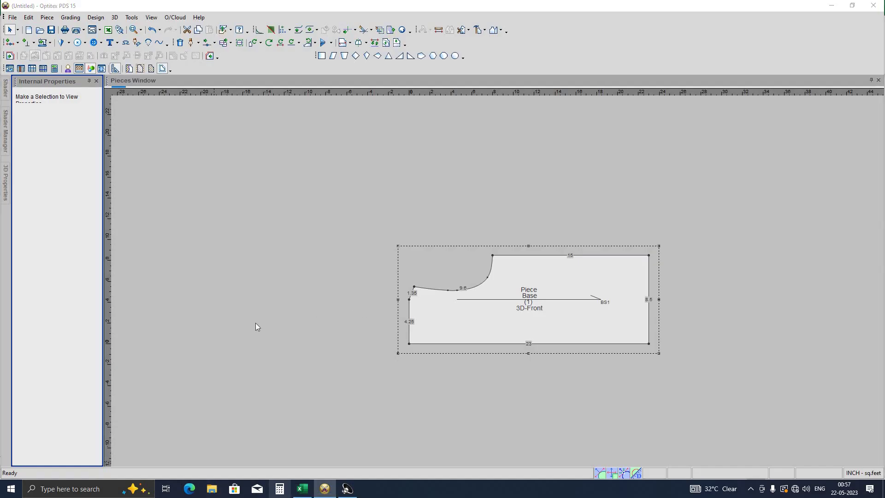
text(3)
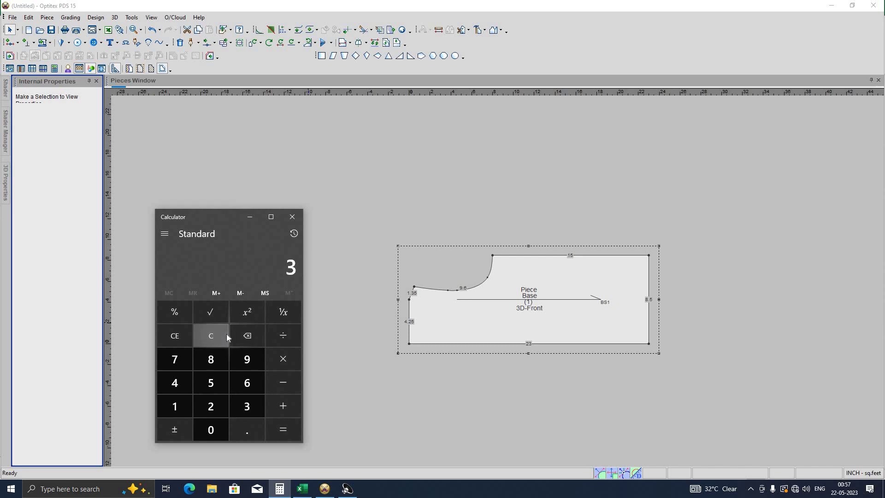
text(6/2)
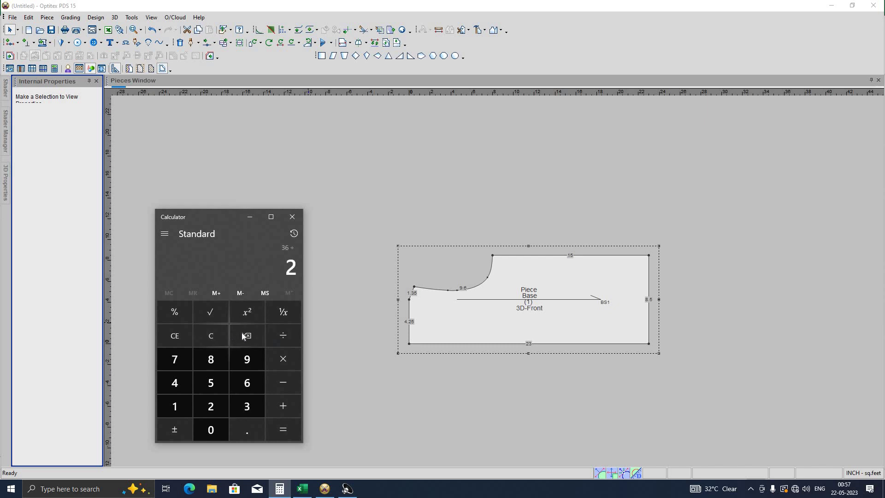
key(BackSpace)
text(4)
key(Return)
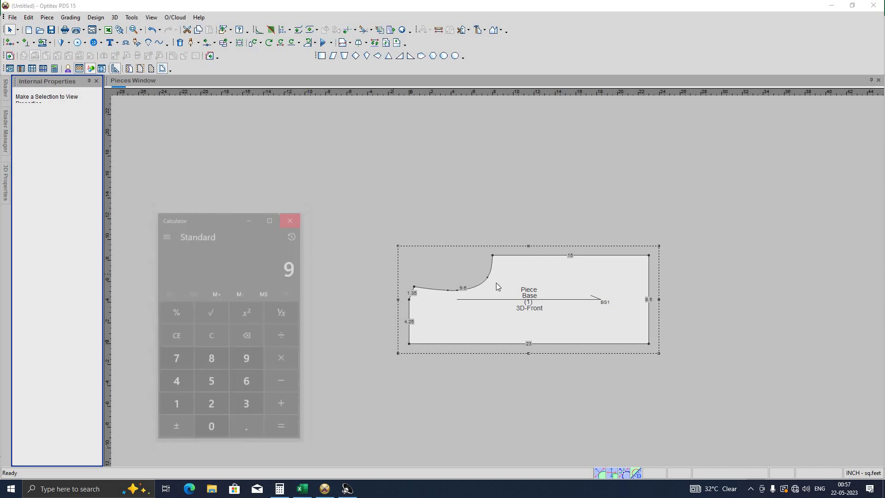
scroll(496, 220, up, 2)
- Raise the piece's top-right corner point by 0.91 inch
drag(503, 189, 445, 225)
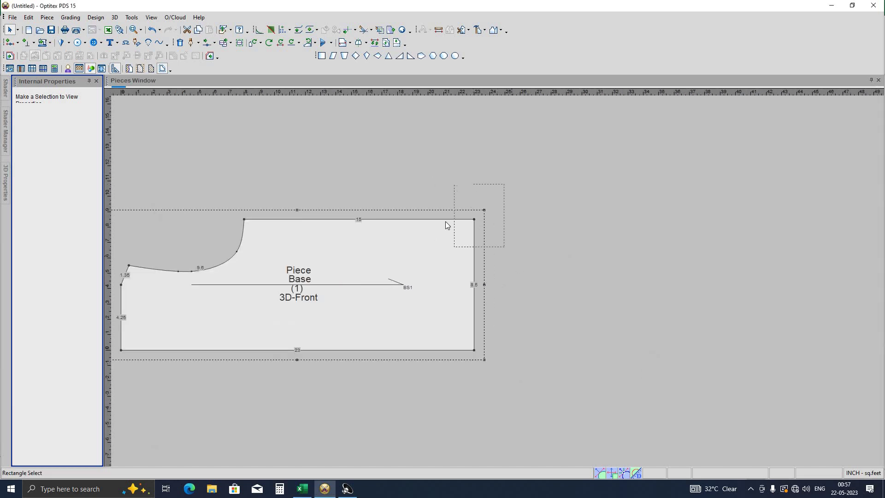
click(474, 220)
click(436, 302)
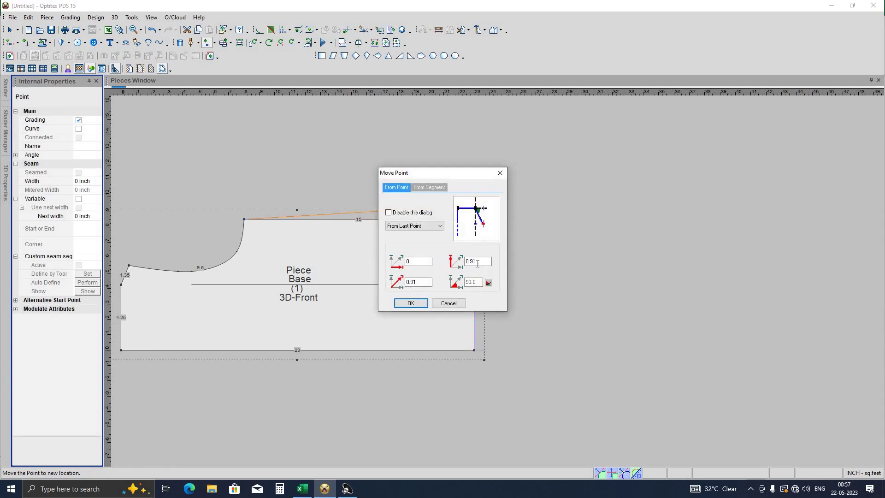
text(0.91)
key(Return)
- Add a curve point that bends the top edge to about 15.02 inches
scroll(501, 281, up, 1)
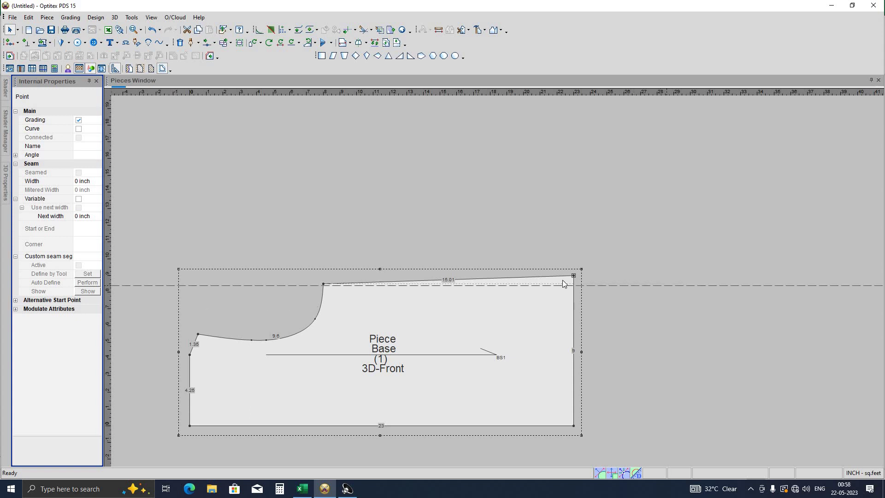
scroll(277, 255, down, 1)
scroll(292, 253, up, 2)
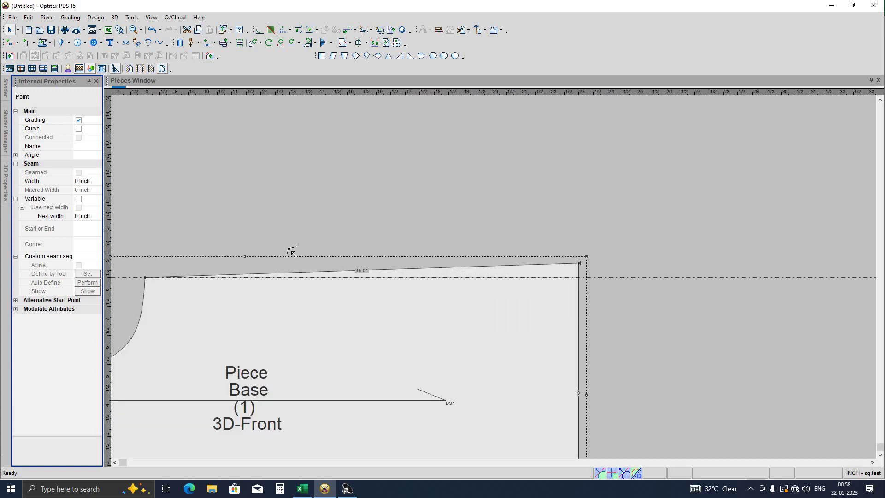
key(m)
click(382, 278)
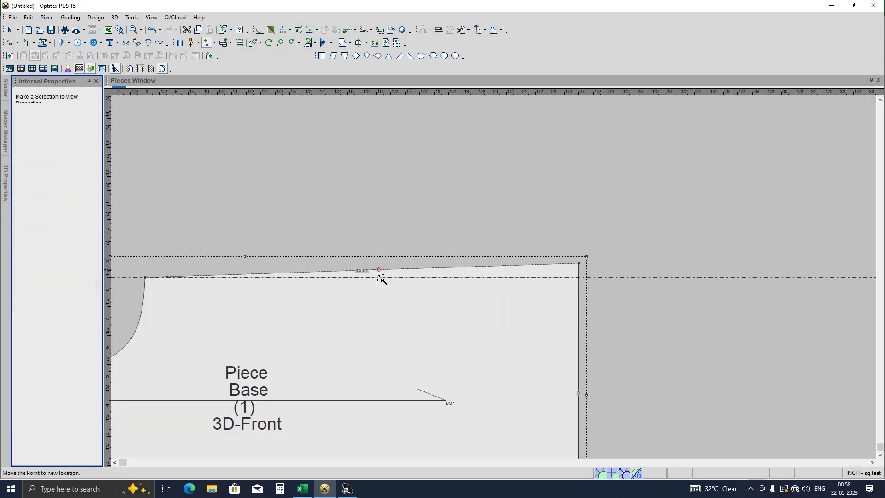
click(383, 307)
key(Return)
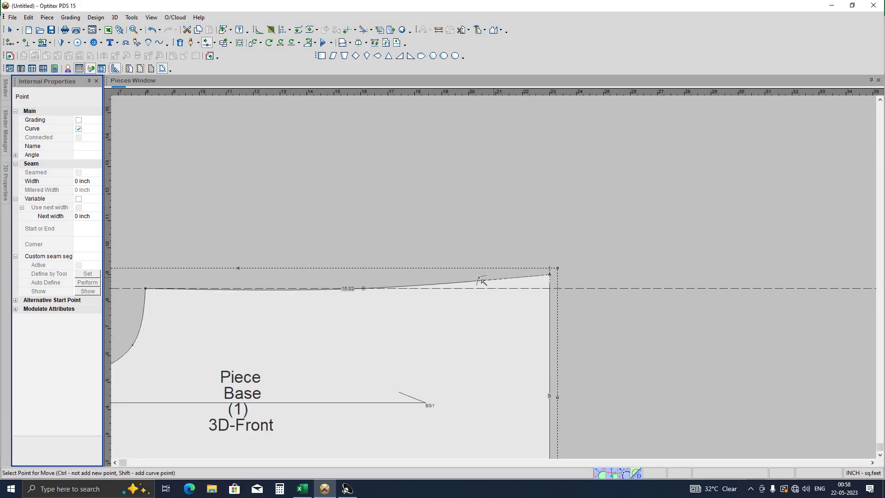
scroll(393, 310, down, 3)
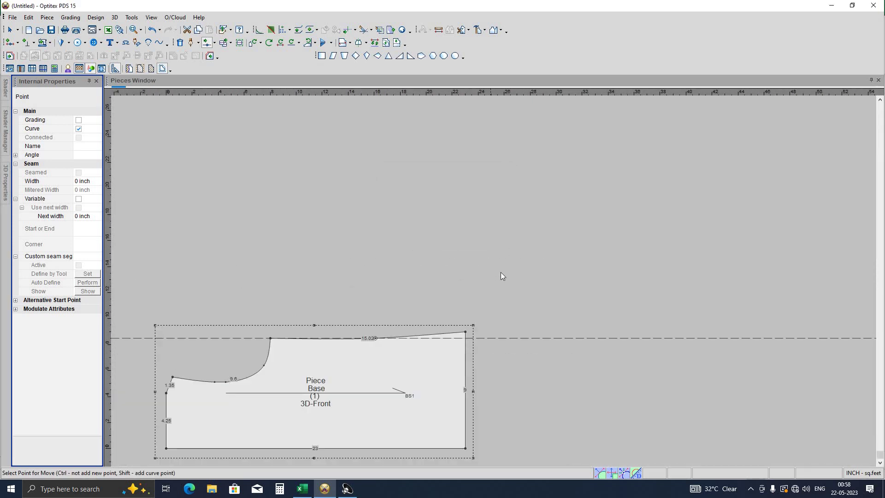
key(Escape)
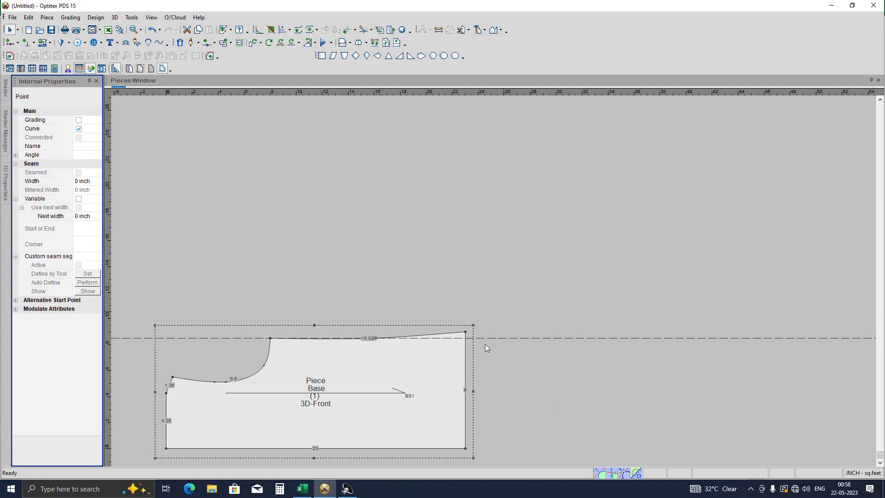
click(499, 281)
scroll(501, 284, up, 1)
middle_drag(502, 284, 376, 306)
- Move a point on the front piece's top edge to a new position
scroll(533, 267, down, 1)
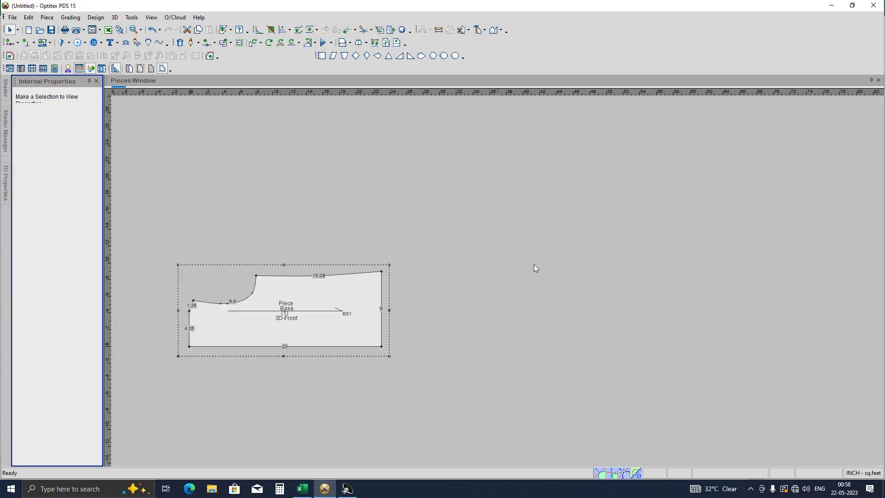
middle_drag(534, 267, 510, 283)
scroll(533, 255, up, 2)
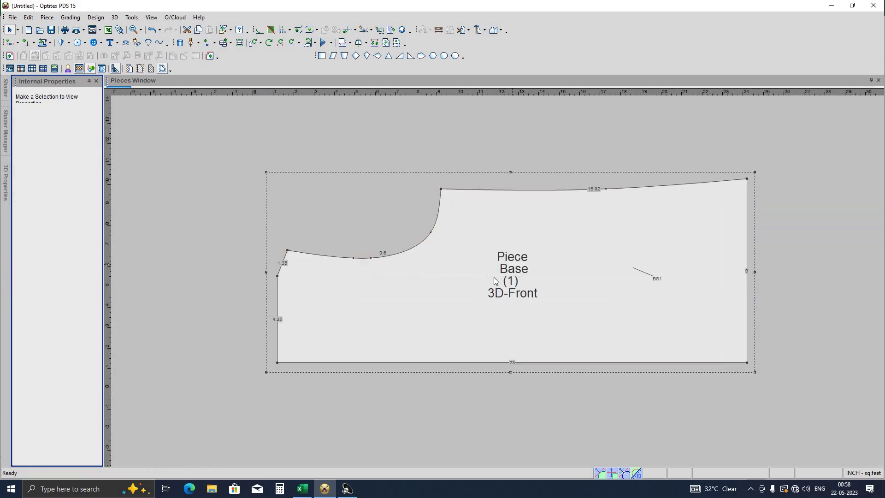
scroll(494, 276, down, 1)
scroll(494, 277, up, 3)
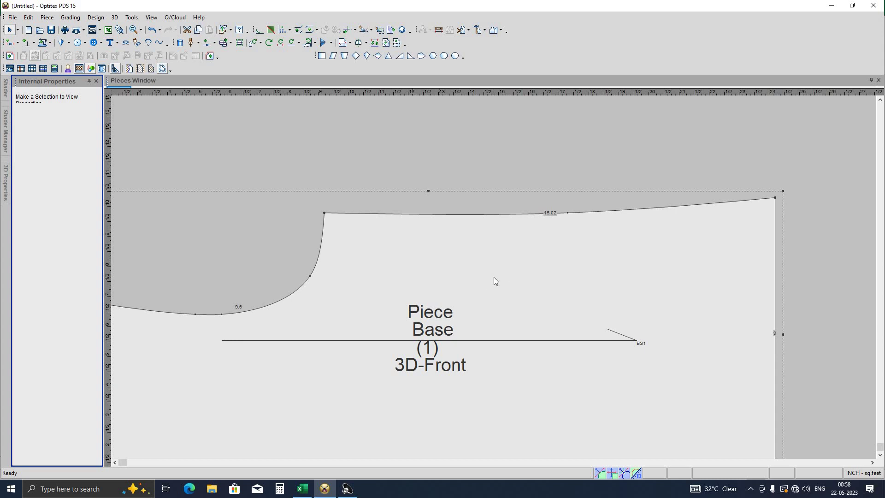
scroll(494, 277, down, 2)
scroll(514, 294, up, 1)
scroll(601, 138, up, 1)
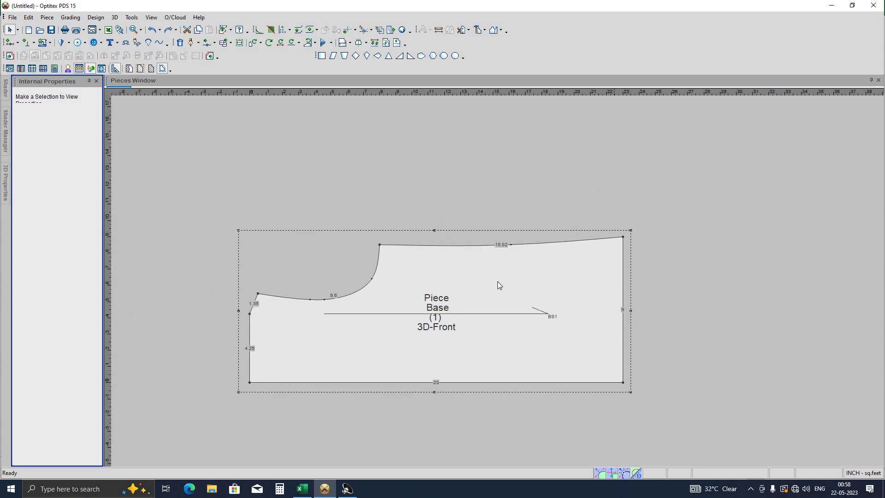
scroll(483, 299, up, 2)
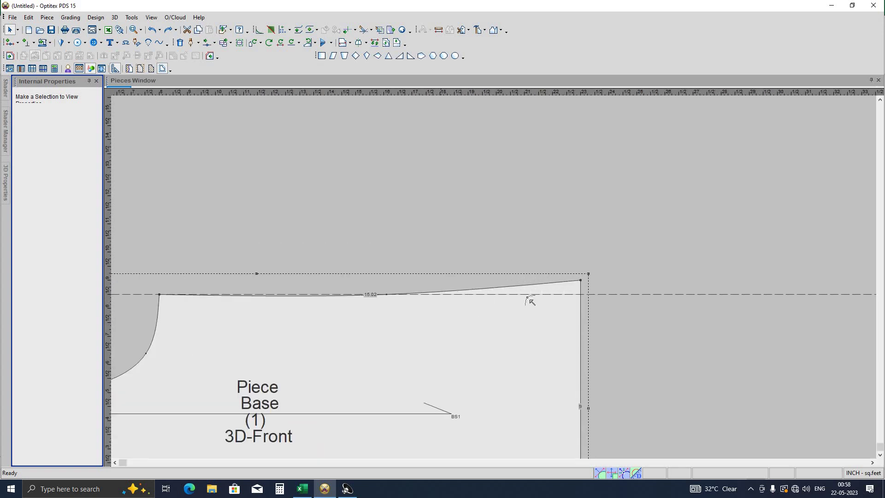
key(m)
click(539, 281)
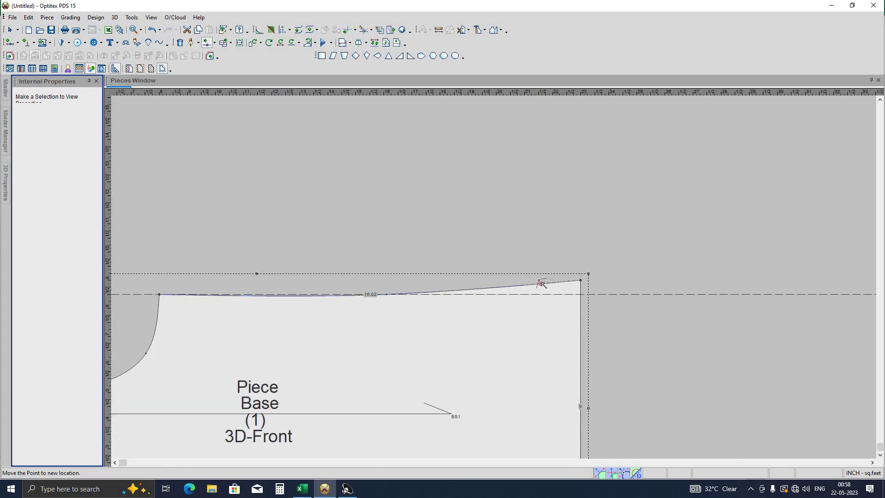
click(541, 283)
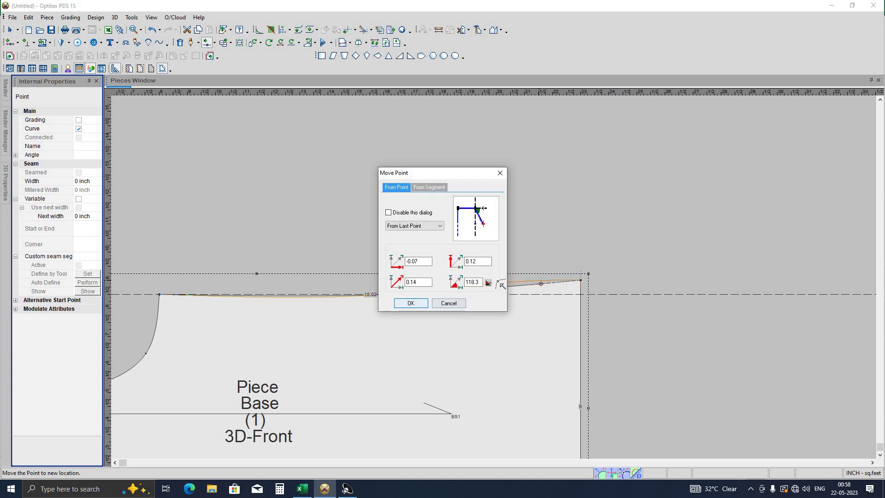
click(411, 303)
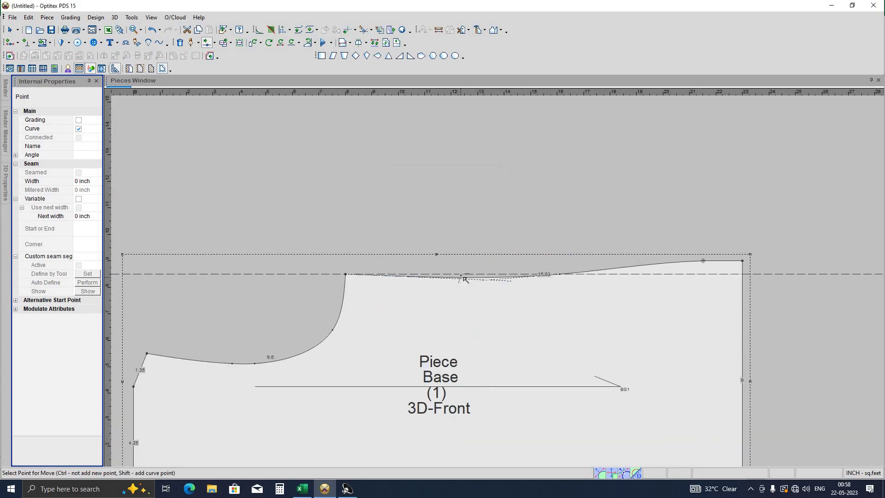
- Nudge the top-edge curve point again, smoothing the edge to 15.03 inches
click(462, 277)
click(432, 298)
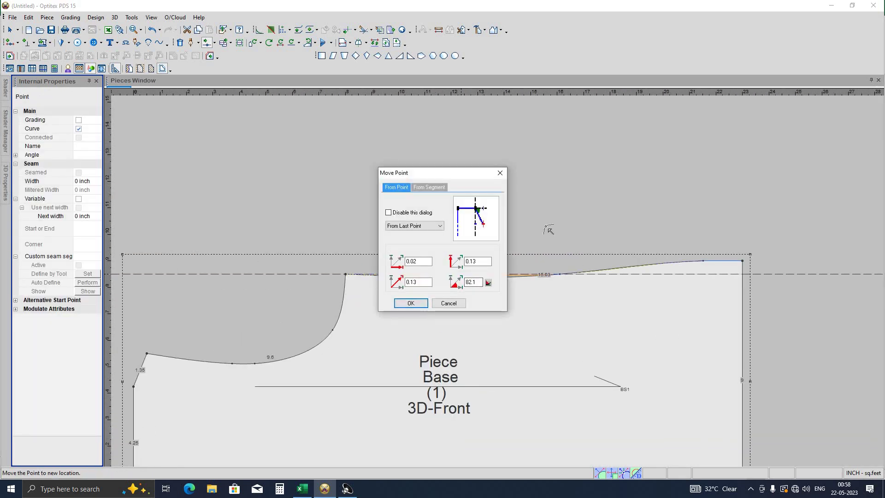
key(Return)
right_click(500, 284)
click(512, 289)
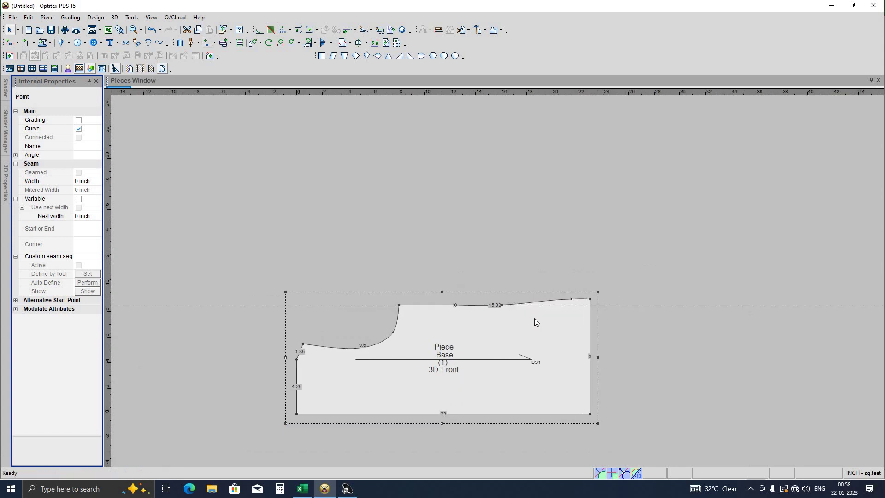
click(498, 280)
scroll(496, 277, down, 3)
scroll(494, 275, up, 6)
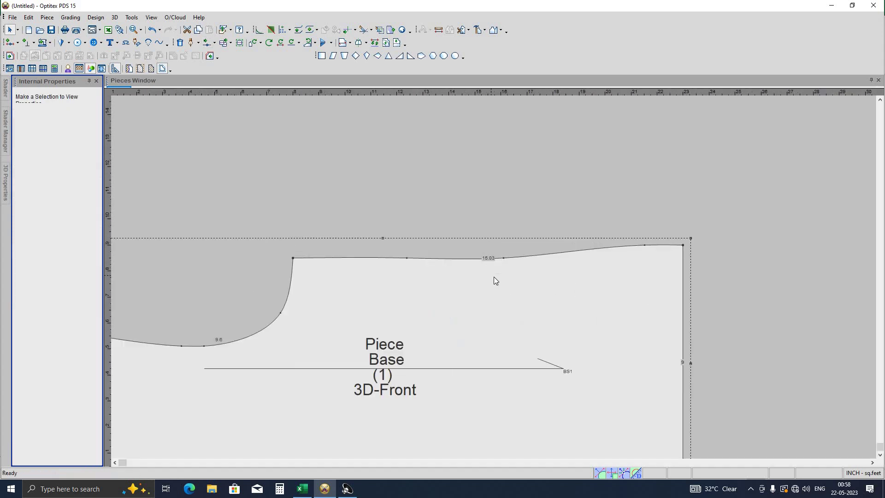
scroll(494, 277, up, 3)
scroll(494, 278, down, 2)
scroll(455, 300, down, 3)
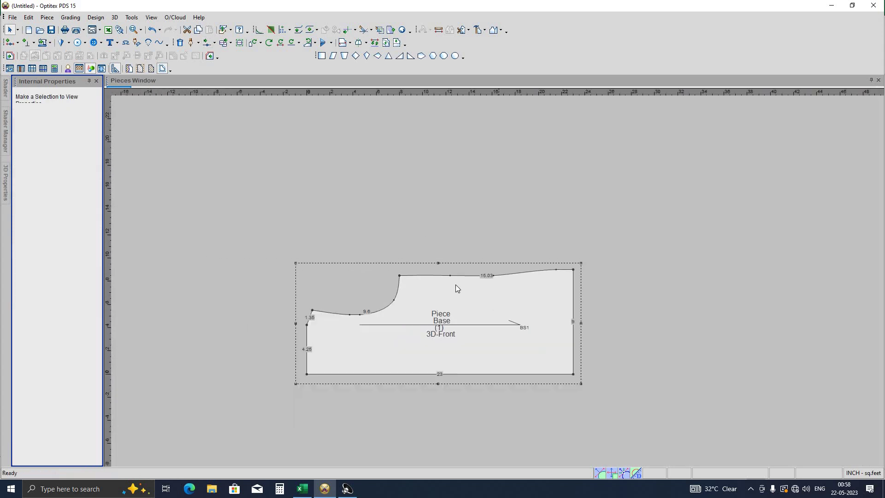
scroll(498, 283, up, 1)
scroll(498, 284, up, 1)
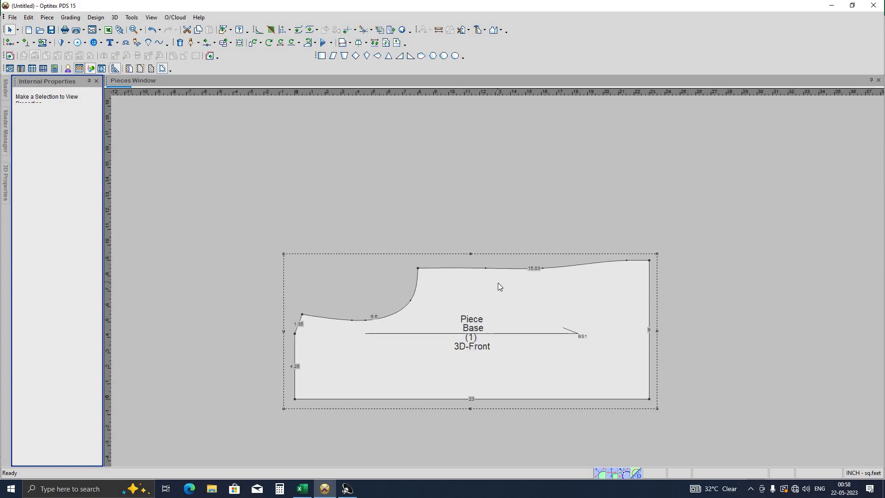
scroll(498, 282, up, 1)
scroll(499, 279, up, 1)
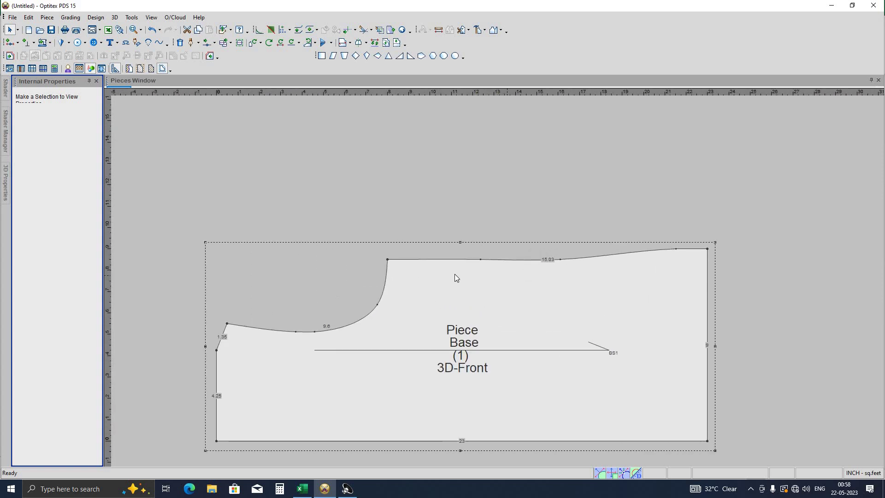
- Shift the top edge's middle point 0.16 inch to the left
key(m)
click(481, 259)
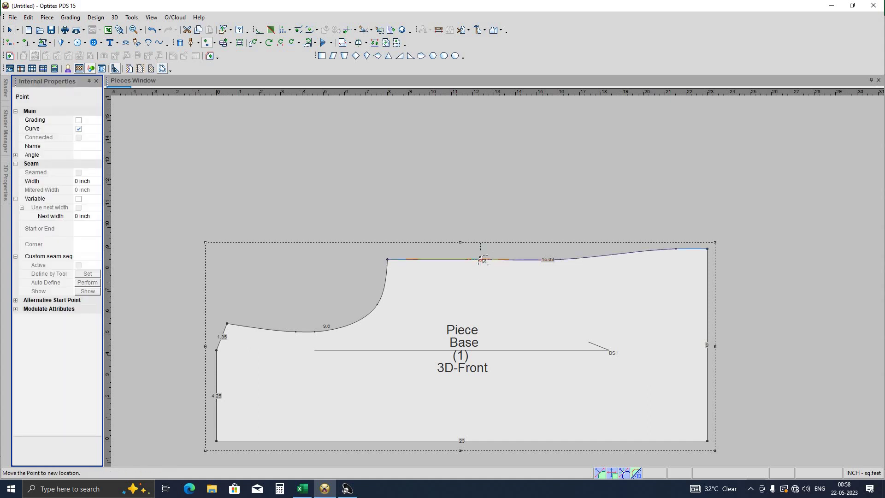
click(451, 295)
key(Return)
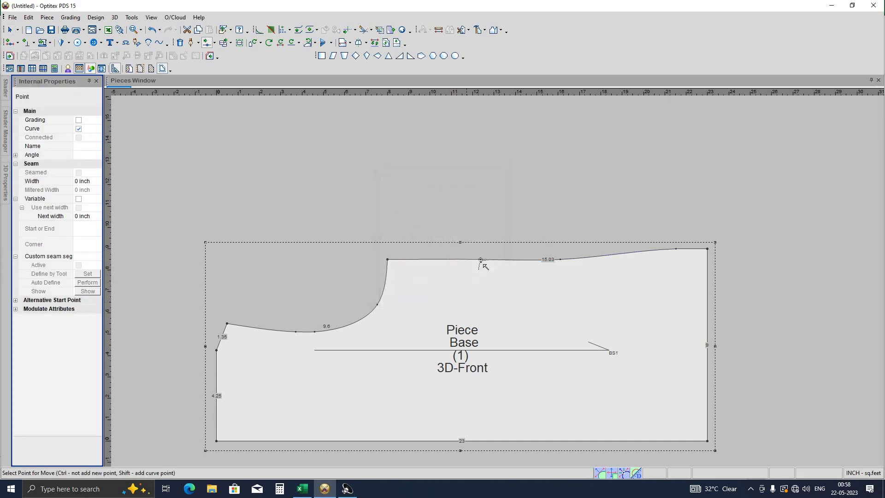
click(481, 259)
click(414, 304)
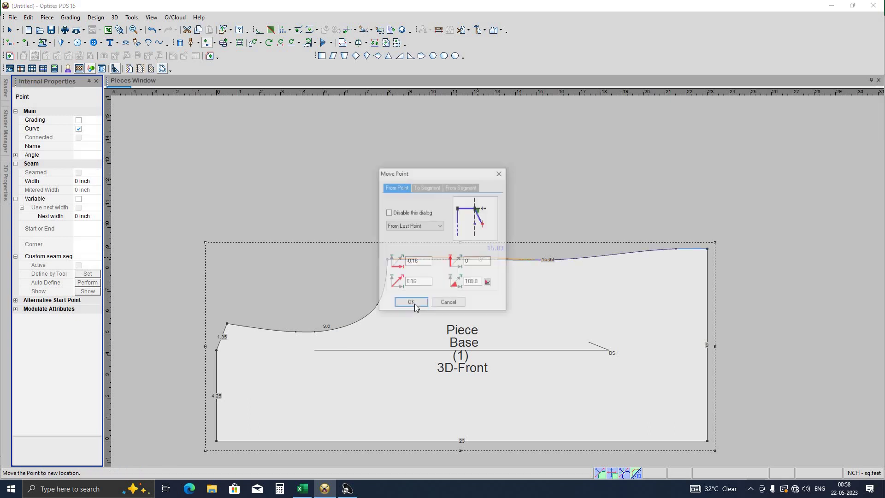
click(414, 304)
- Raise the top-edge point 0.12 inch to refine the shoulder curve
scroll(496, 272, up, 2)
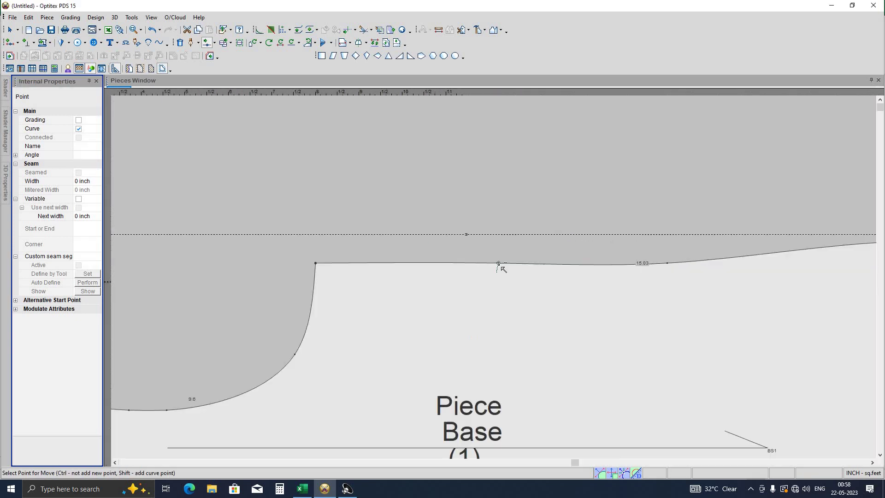
click(498, 263)
click(436, 297)
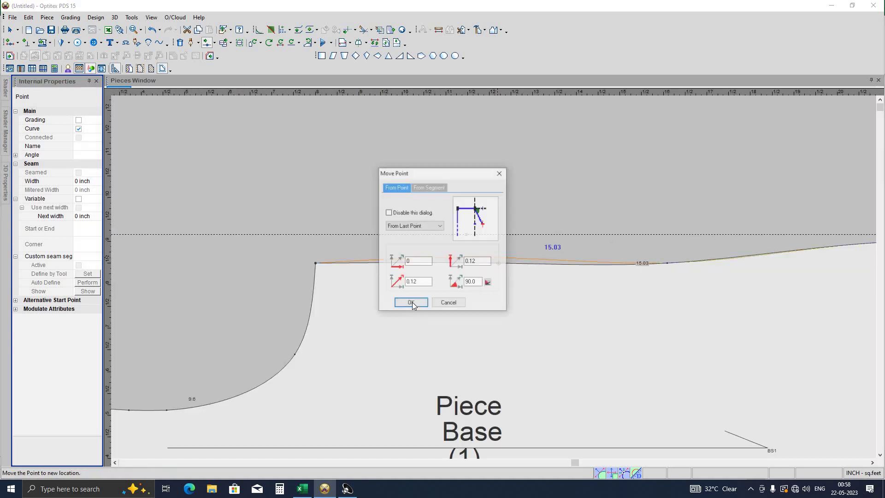
click(415, 303)
scroll(501, 284, down, 2)
scroll(501, 284, down, 2)
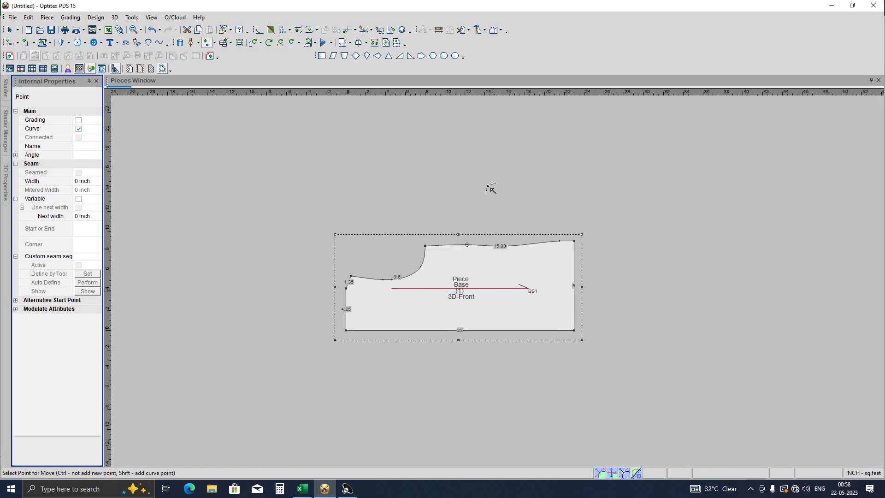
scroll(490, 188, up, 1)
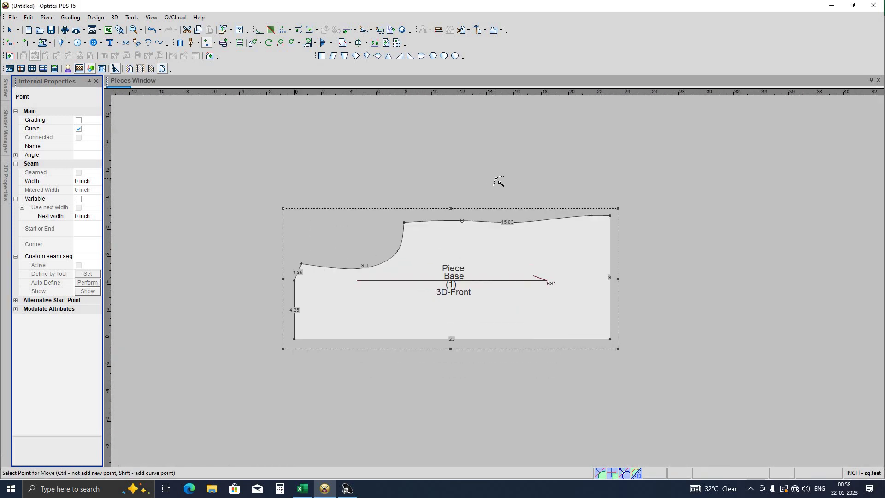
- Undo the last point move, then redo it, keeping the edge at 15.03
right_click(498, 179)
click(517, 297)
scroll(481, 318, down, 1)
scroll(490, 285, up, 1)
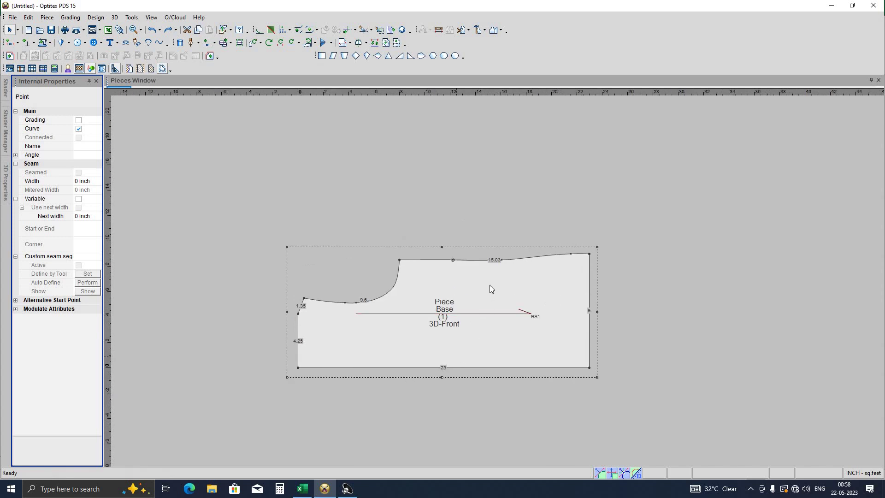
key(ctrl+y)
scroll(498, 281, up, 2)
scroll(498, 281, down, 1)
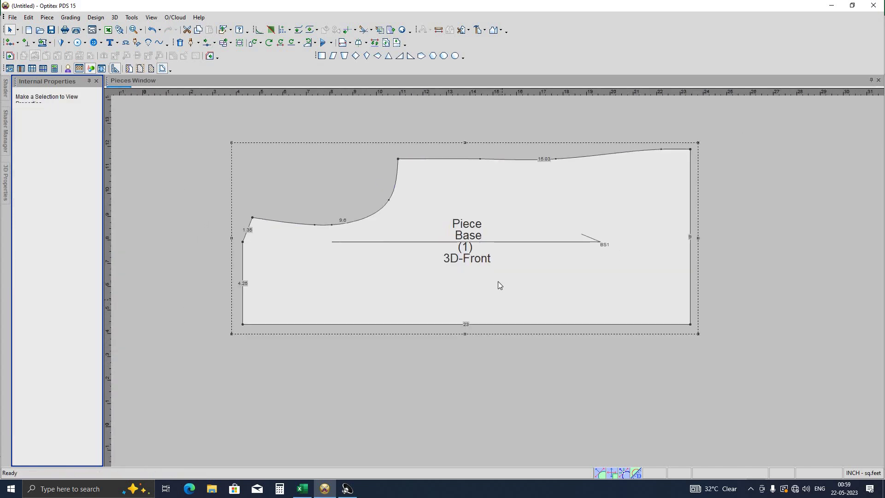
scroll(498, 281, down, 1)
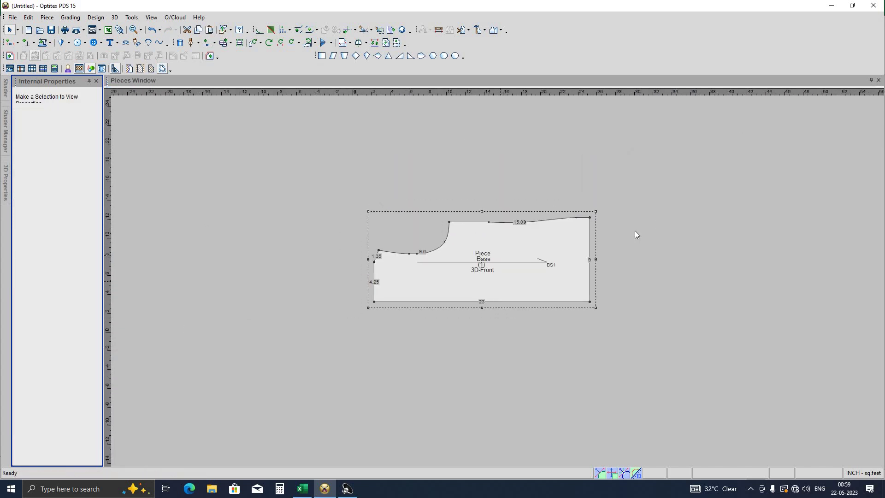
- Duplicate the 3D-Front piece below the original and start editing its name
ctrl+drag(507, 258, 504, 417)
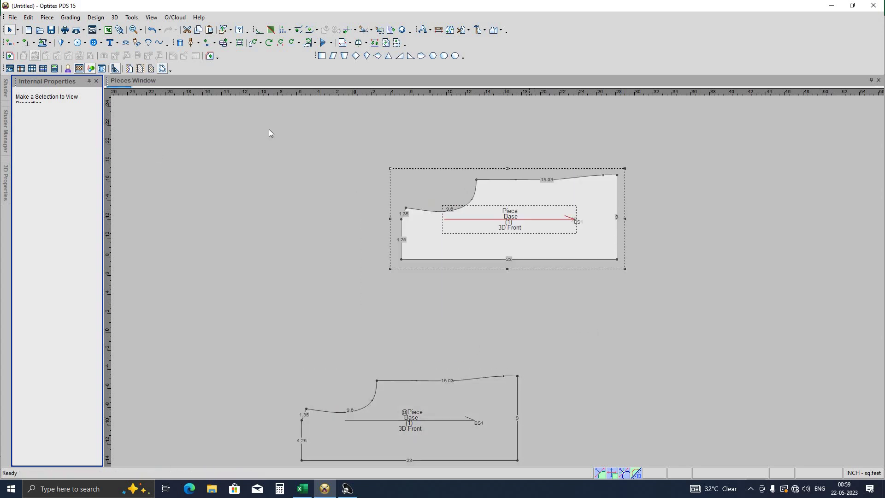
click(60, 194)
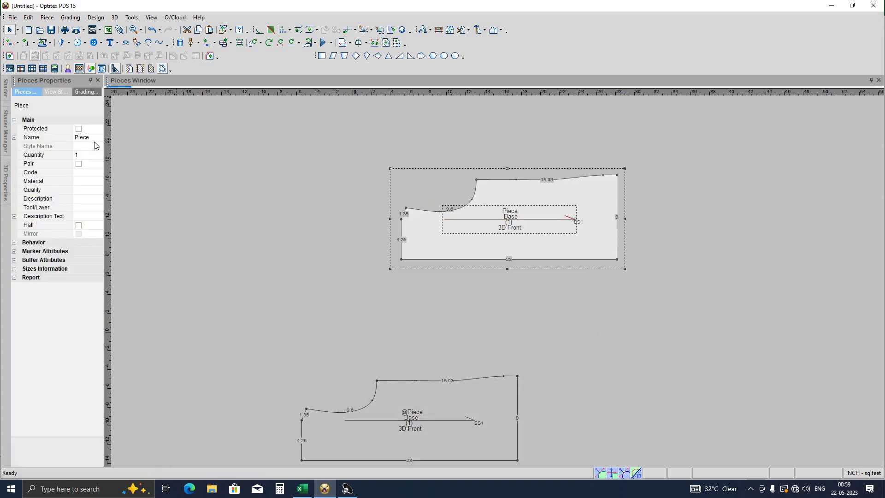
click(93, 139)
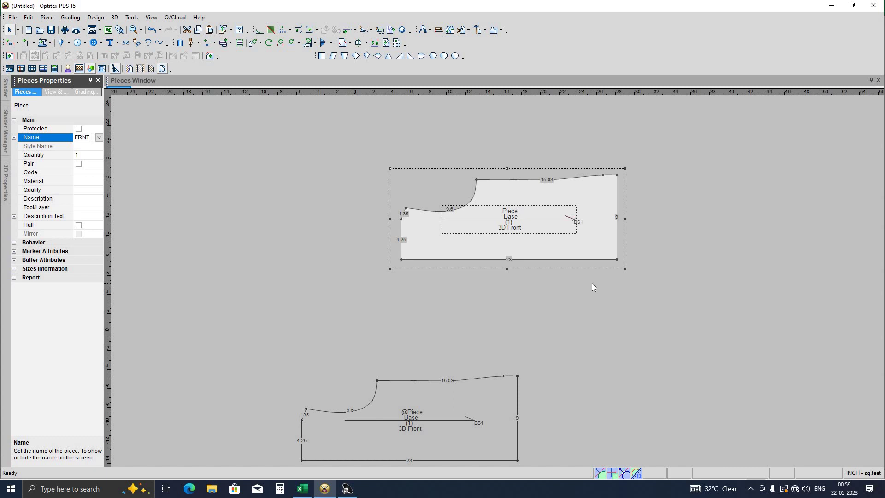
- Name the upper piece FRNT and the lower piece BACK in Pieces Properties
click(452, 408)
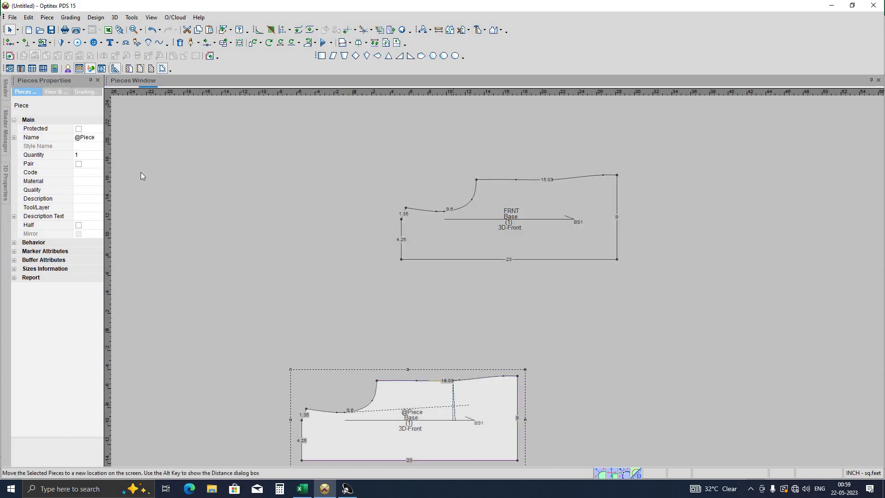
click(94, 139)
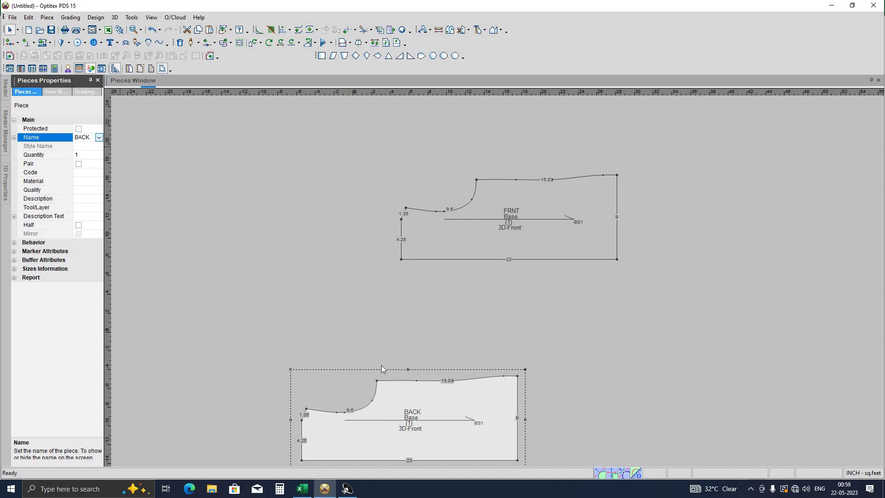
scroll(517, 226, up, 2)
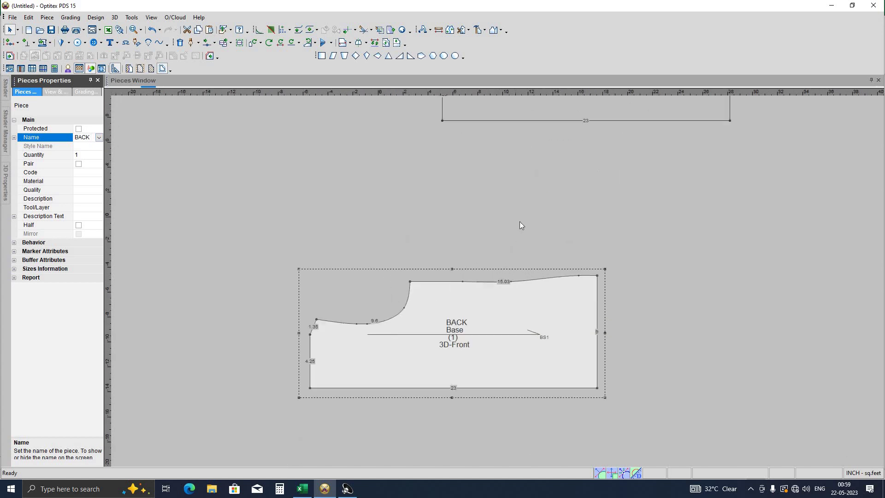
scroll(507, 259, down, 3)
scroll(423, 329, up, 1)
- Line the FRNT piece up directly above BACK
drag(491, 145, 376, 168)
click(499, 289)
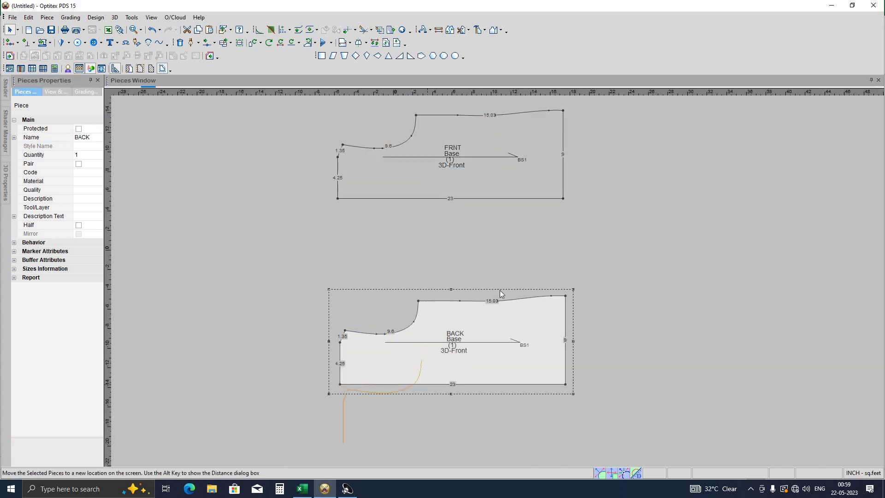
scroll(500, 290, down, 2)
scroll(494, 200, up, 3)
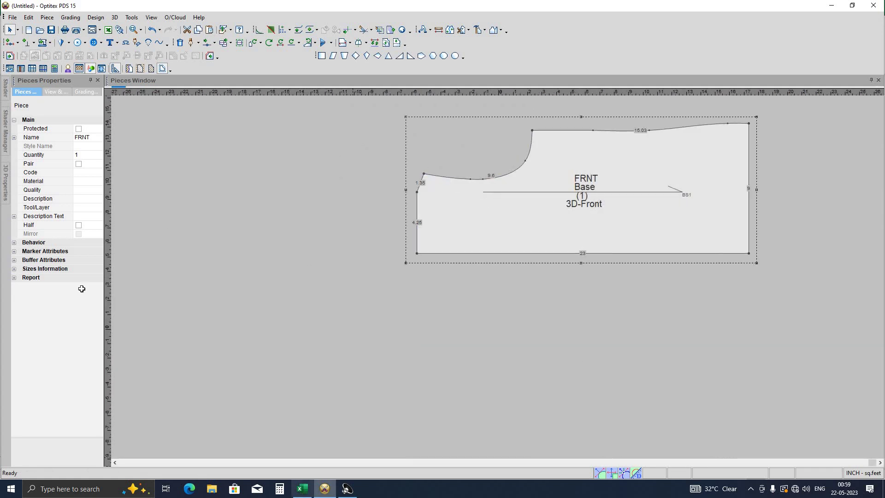
- Check the front neck drop row in the tank-top spec workbook
click(302, 488)
click(10, 347)
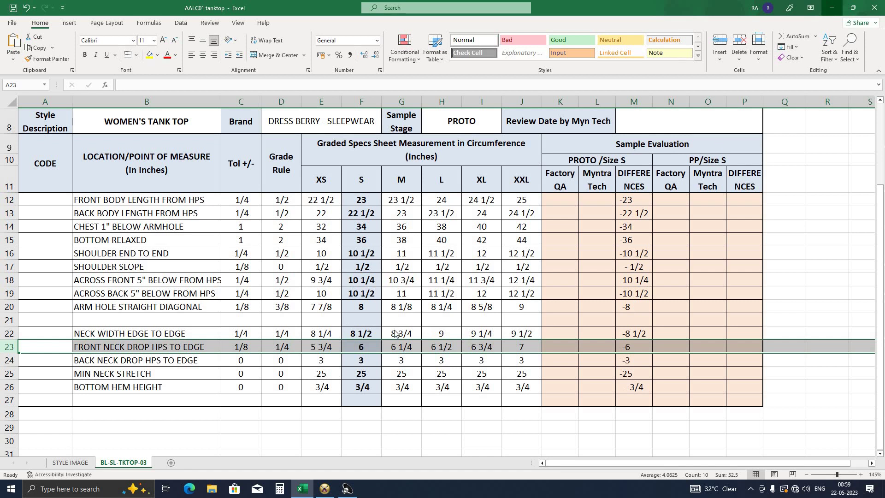
key(alt+Tab)
drag(425, 255, 421, 257)
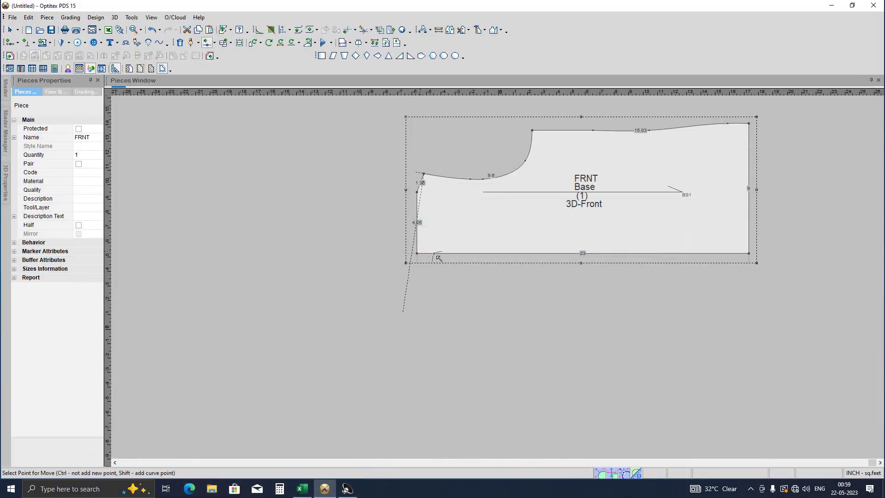
- Move FRNT's lower-left corner by 1.23/1.23 offsets, creating a 7.35 slanted edge
click(438, 257)
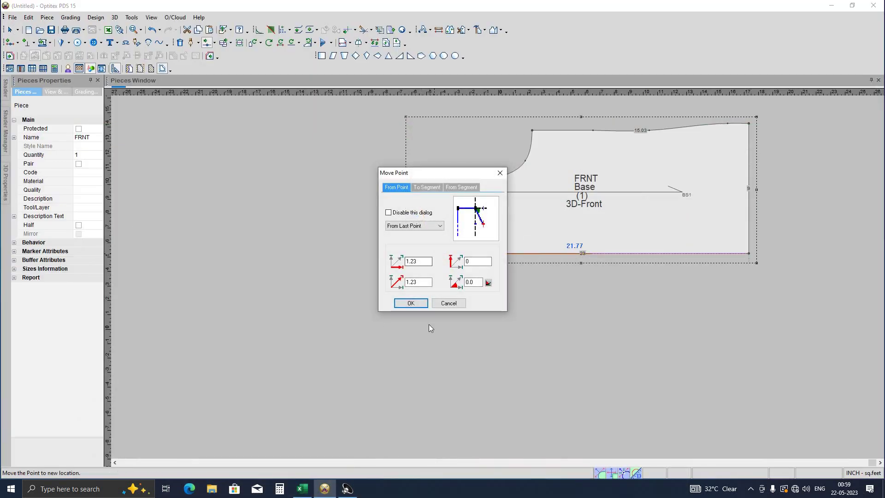
click(410, 303)
right_click(283, 217)
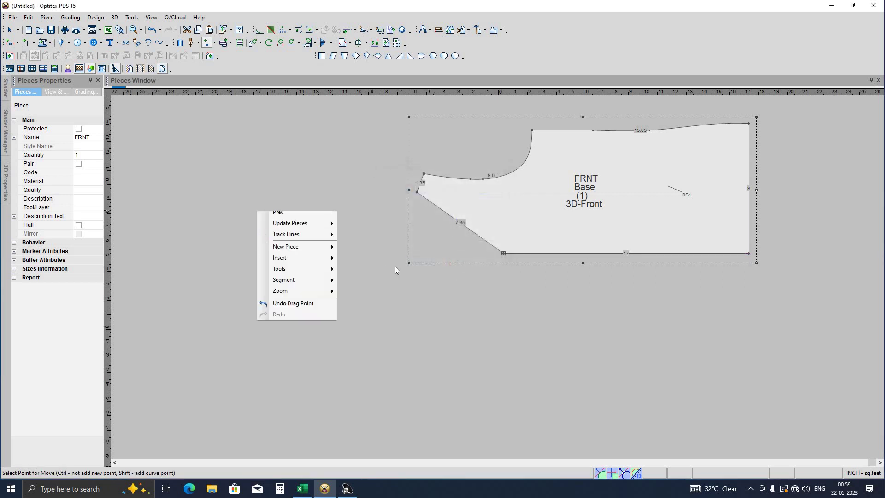
- Make FRNT a half piece mirrored along its bottom edge with a Half Line
key(Escape)
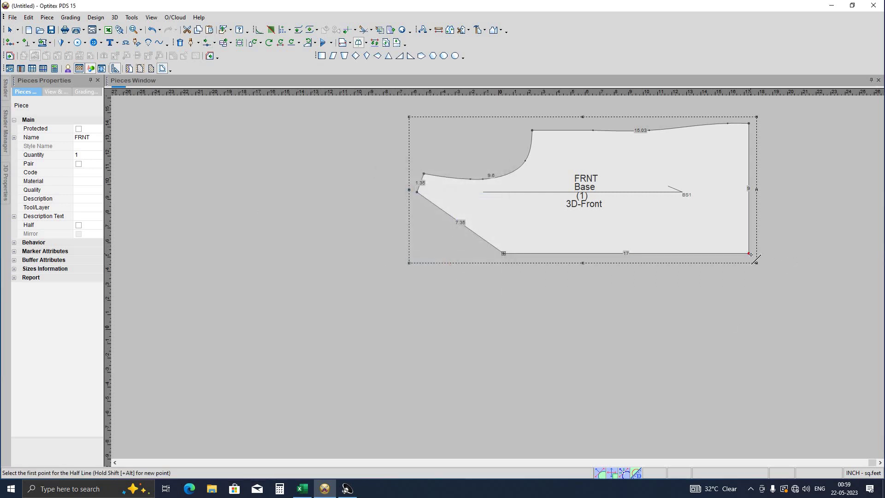
click(503, 253)
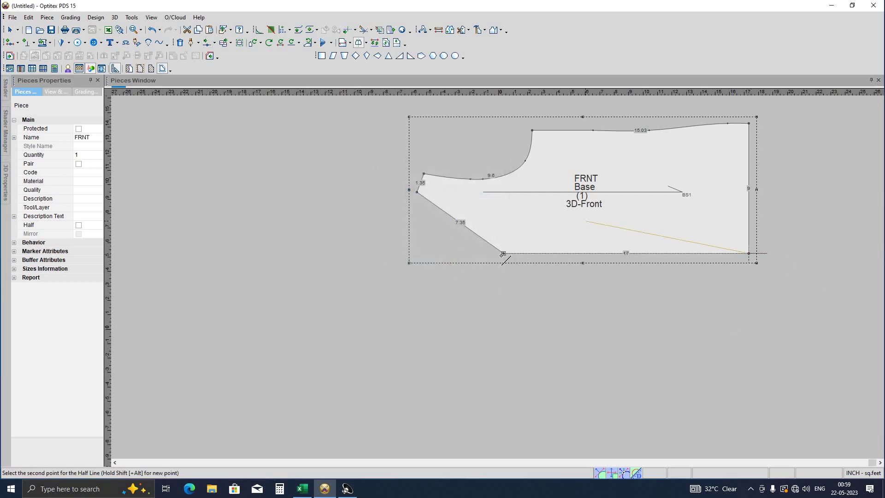
click(300, 239)
- Round FRNT's diagonal edge into a curved armhole
scroll(494, 277, up, 3)
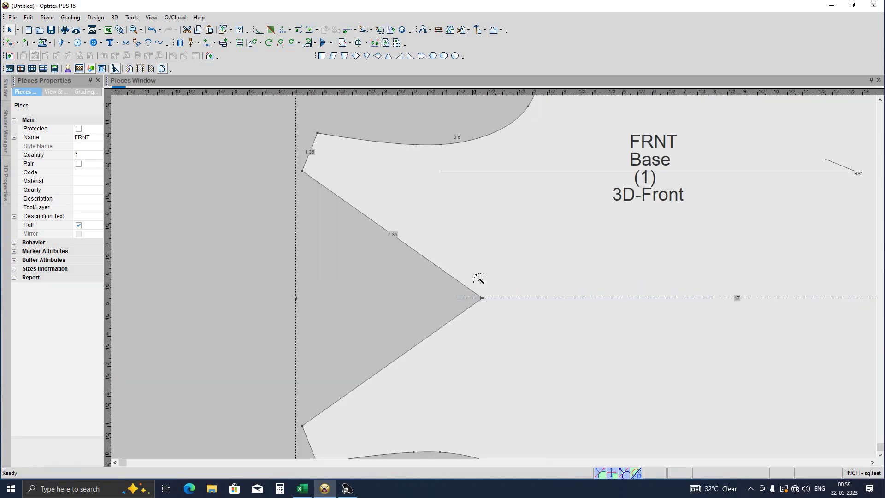
key(m)
shift+click(463, 278)
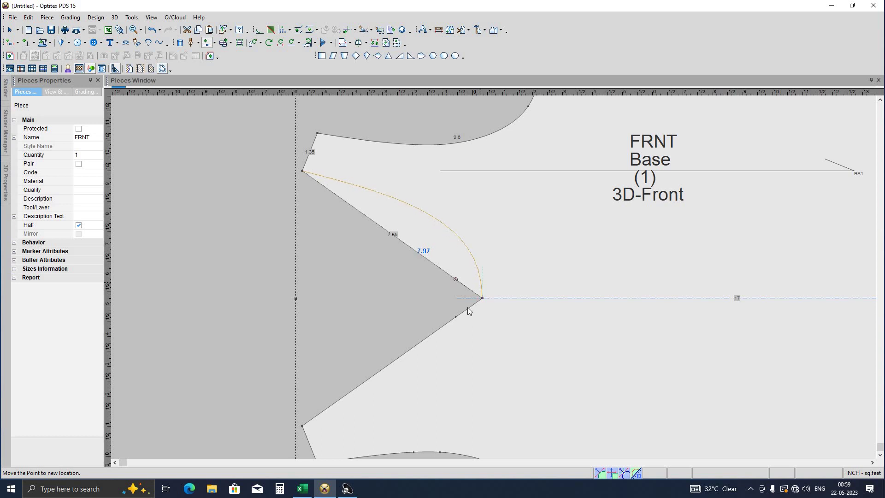
click(415, 300)
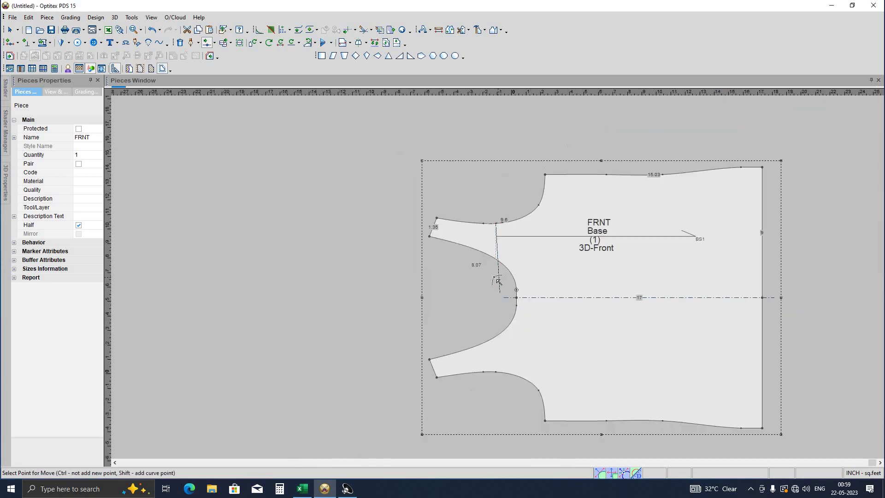
- Nudge the FRNT armhole curve points left and right to smooth the curve
scroll(553, 299, up, 2)
click(543, 291)
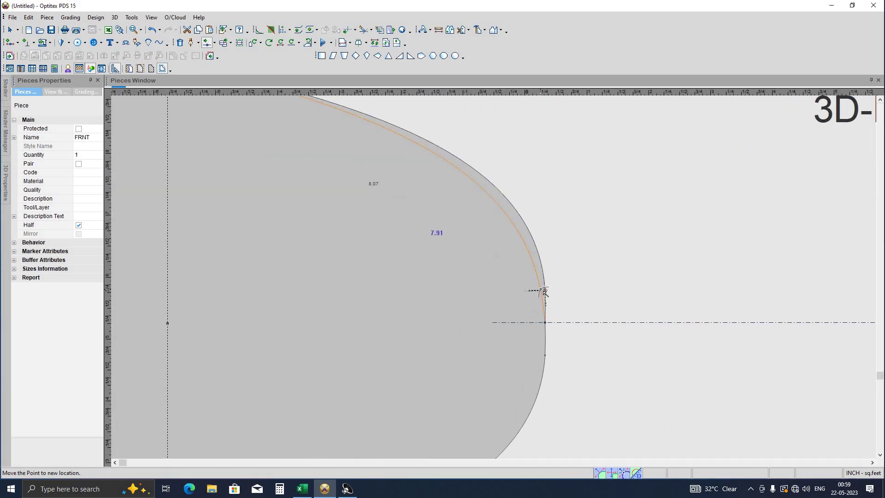
click(423, 302)
key(Return)
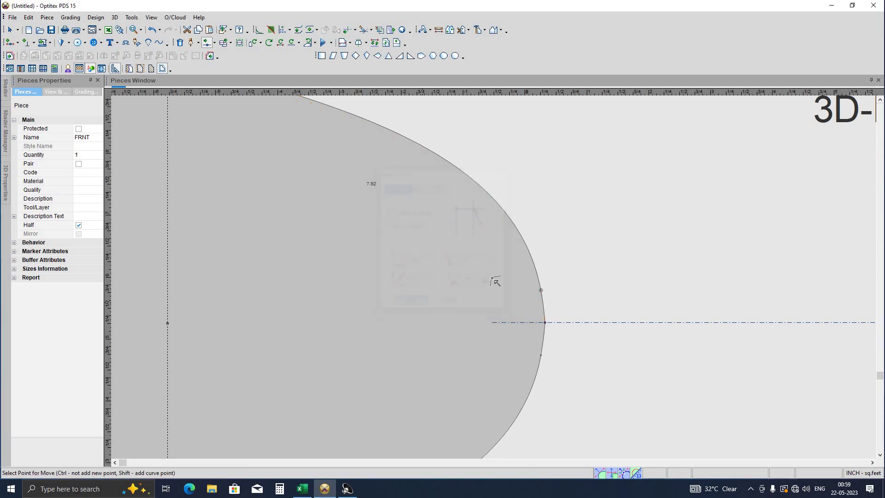
scroll(479, 227, up, 2)
click(480, 239)
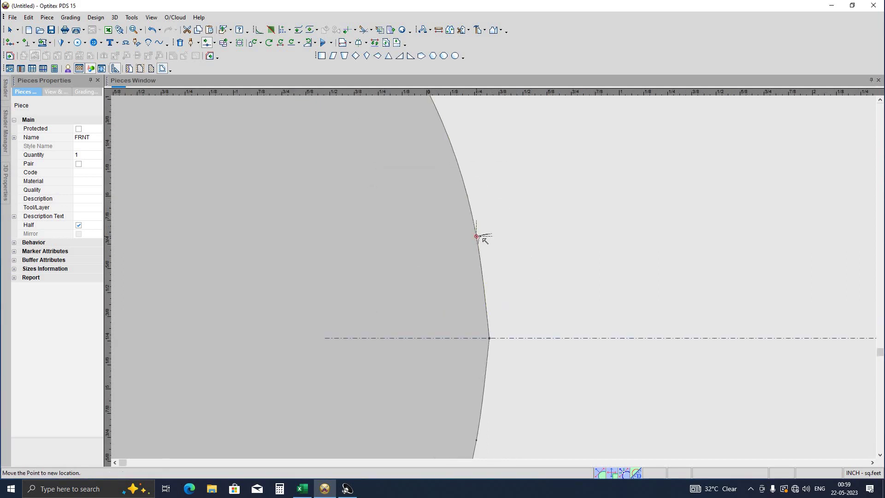
click(480, 255)
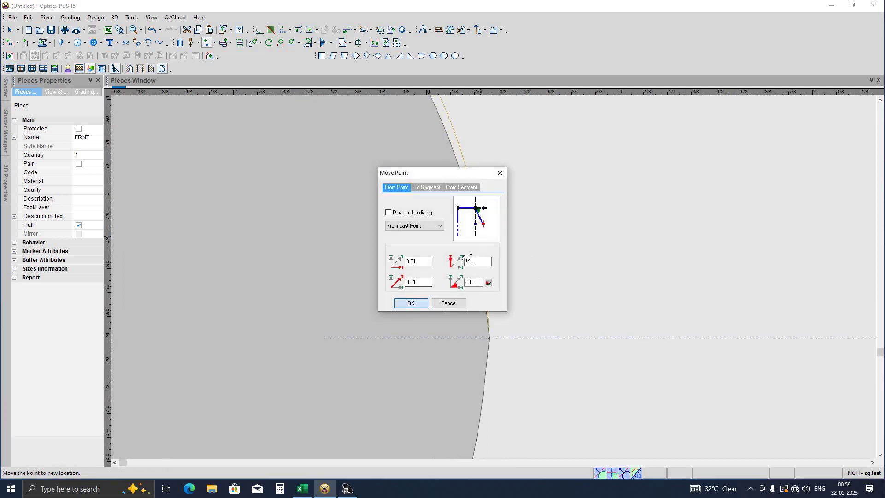
click(420, 304)
click(482, 238)
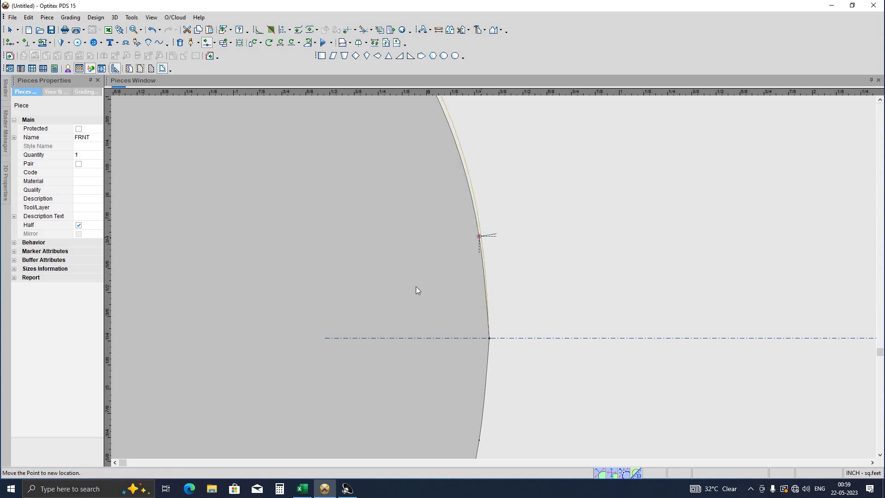
click(415, 302)
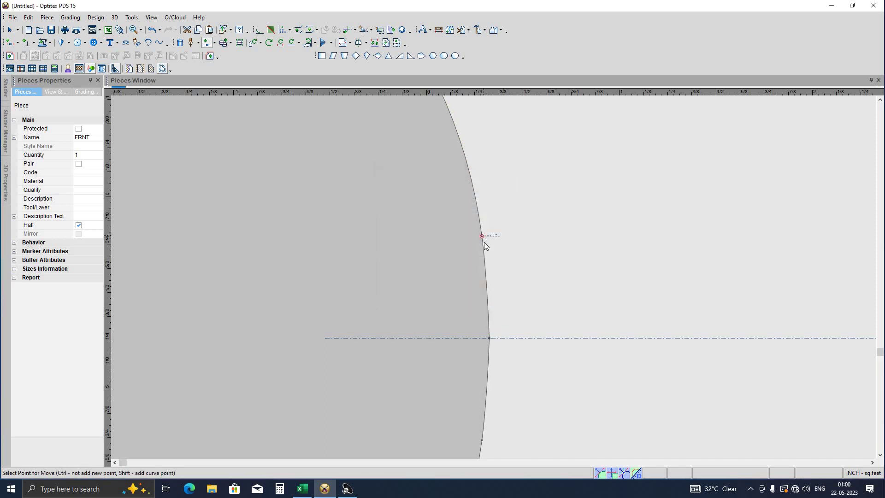
click(482, 236)
click(413, 304)
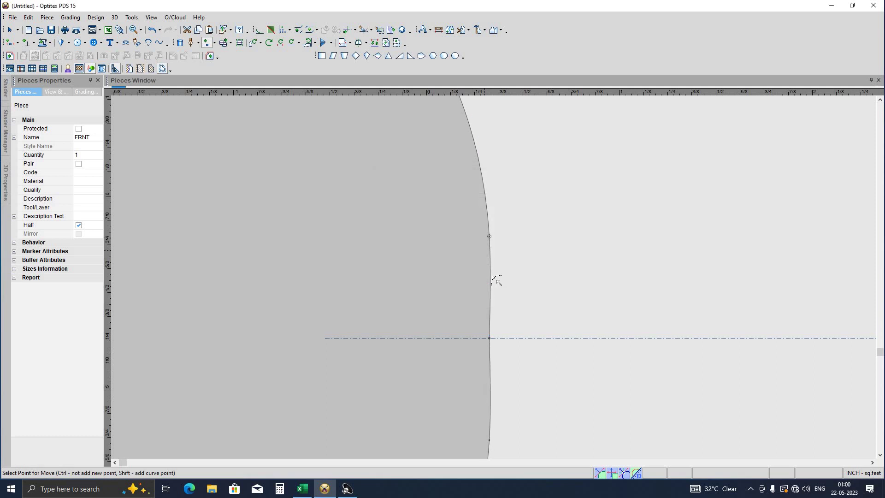
- Give the FRNT armhole curve a slight outward bulge at two more points
scroll(501, 252, up, 1)
click(501, 262)
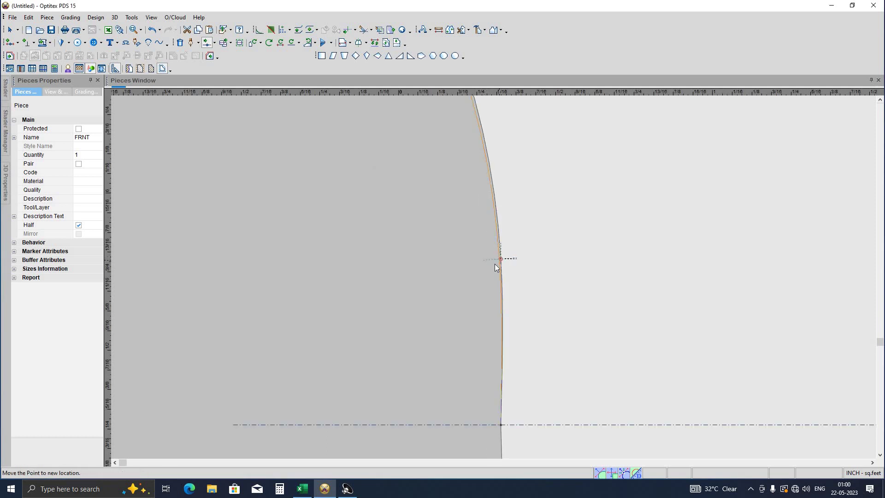
key(Return)
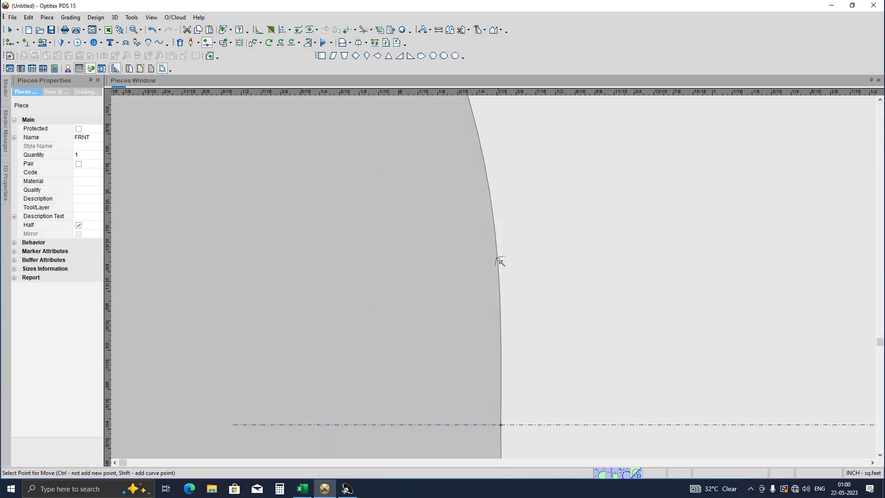
click(498, 259)
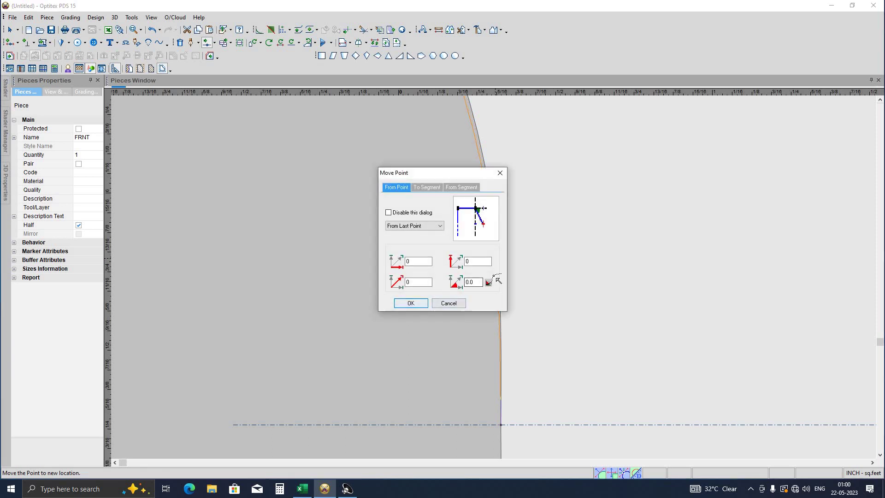
key(Return)
scroll(497, 279, down, 2)
scroll(498, 279, down, 1)
scroll(497, 279, down, 2)
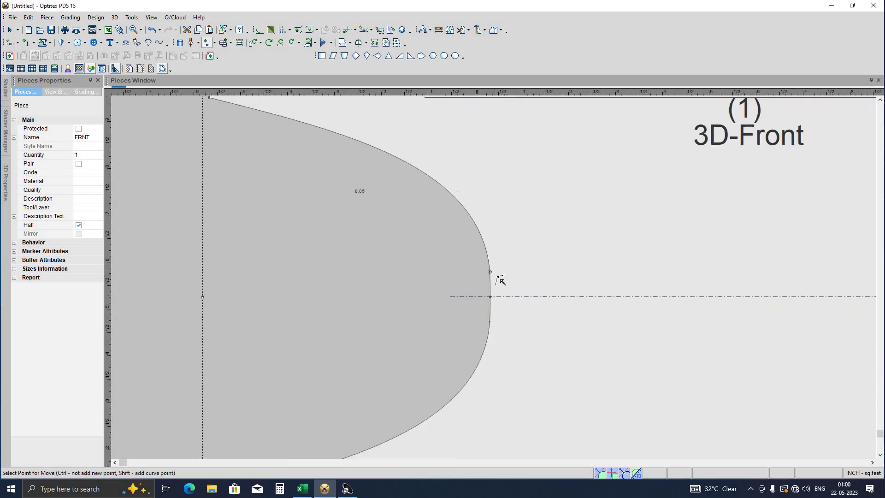
scroll(498, 279, down, 2)
scroll(519, 314, up, 2)
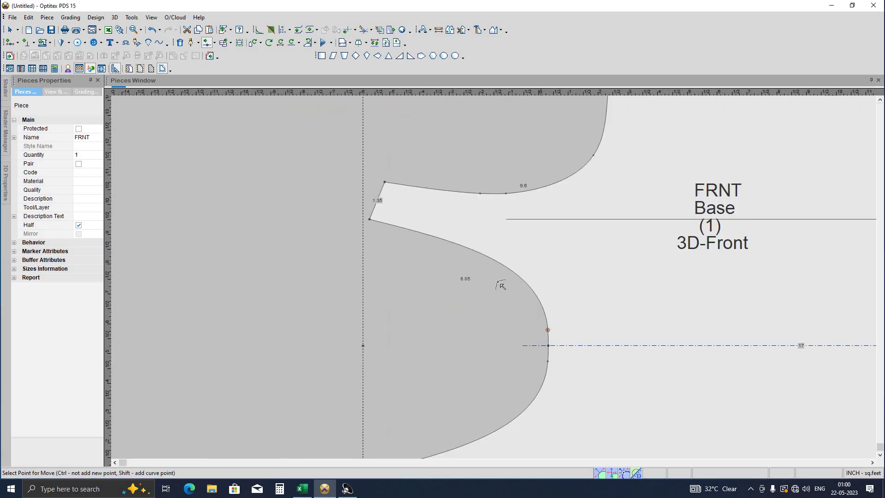
scroll(497, 281, down, 2)
scroll(480, 262, up, 2)
scroll(476, 259, up, 1)
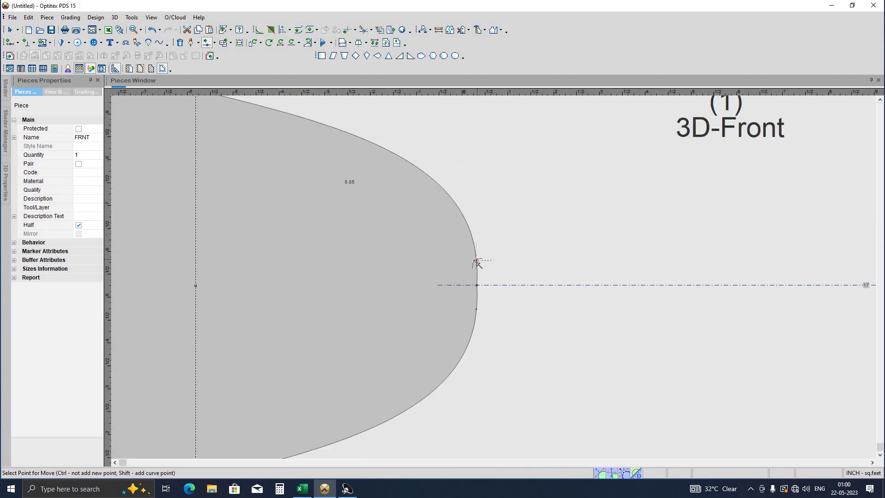
- Refine the lower FRNT armhole points to tune the curve length
click(477, 262)
key(Return)
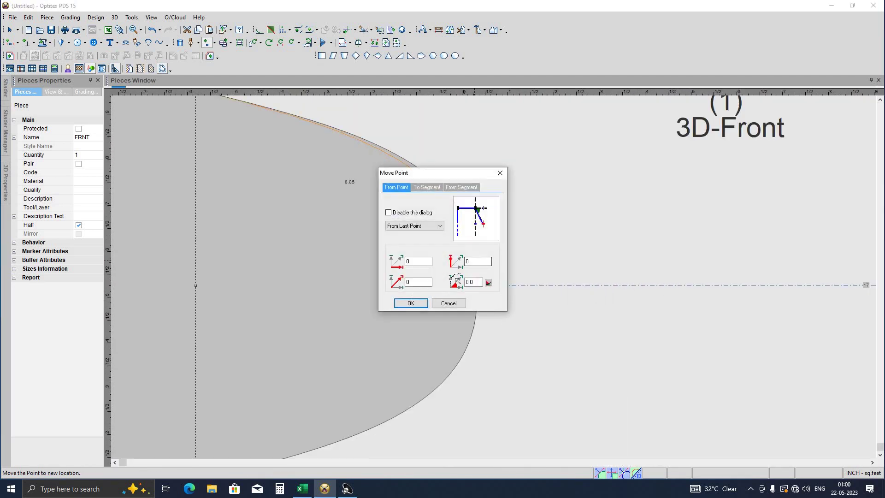
click(406, 303)
click(476, 262)
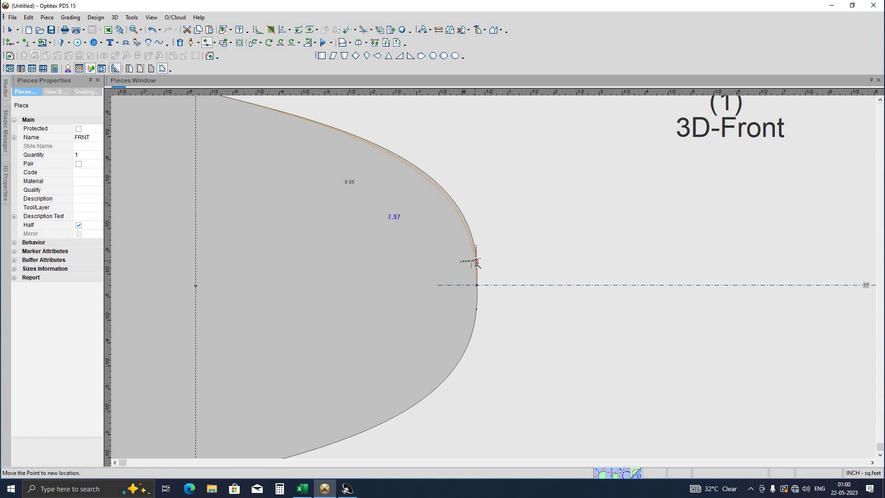
click(441, 285)
click(405, 301)
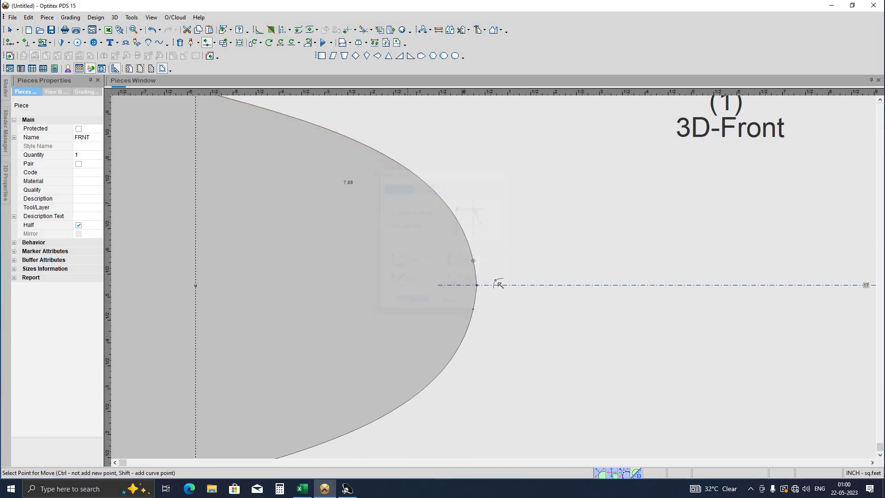
scroll(496, 277, up, 2)
scroll(497, 243, up, 1)
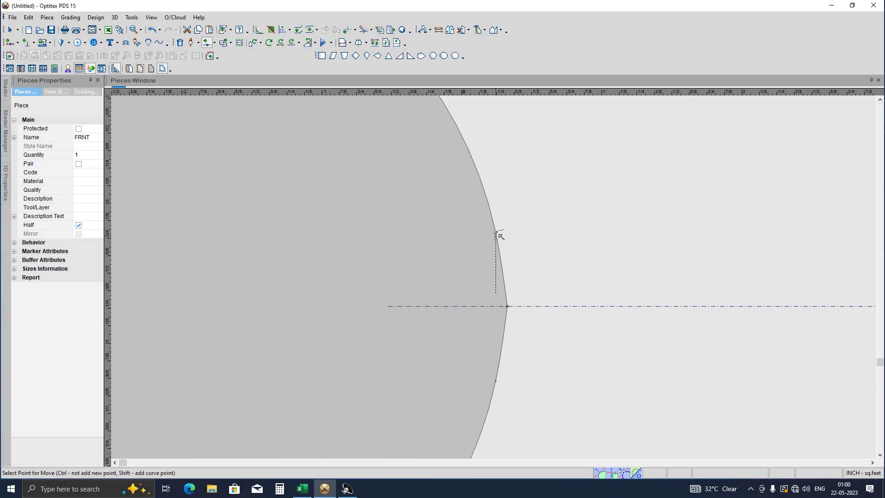
click(496, 233)
click(456, 277)
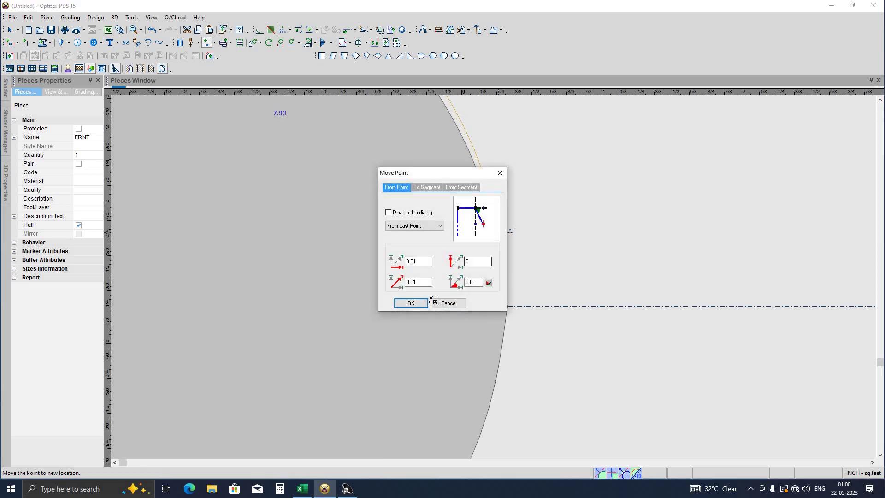
click(434, 303)
click(498, 232)
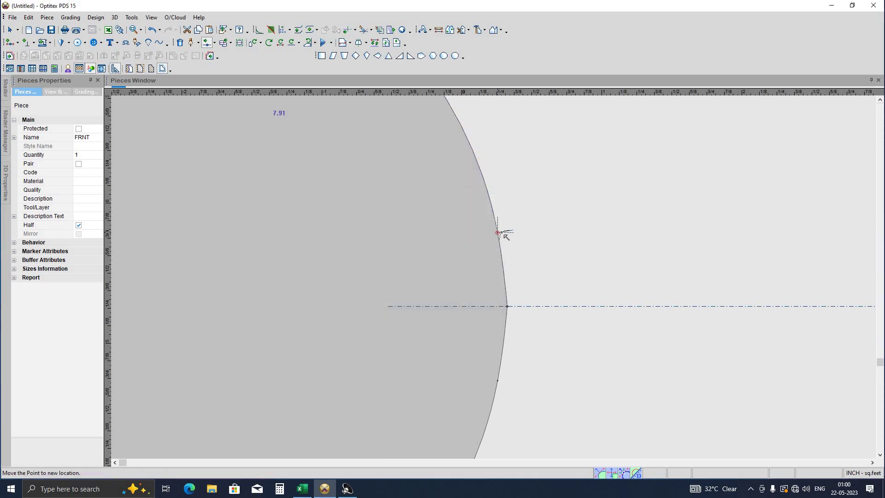
click(414, 304)
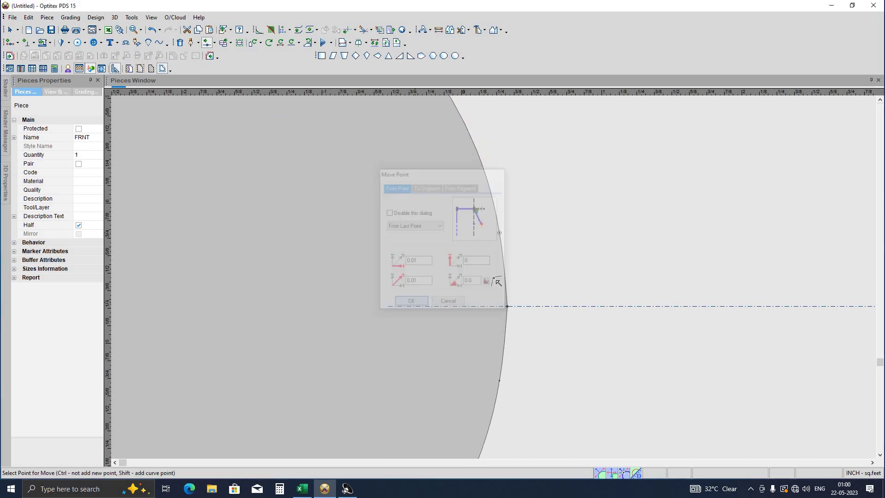
- Nudge the upper FRNT armhole points outward so the armhole reads about 8.1
scroll(499, 281, down, 1)
scroll(501, 284, down, 1)
scroll(501, 285, down, 2)
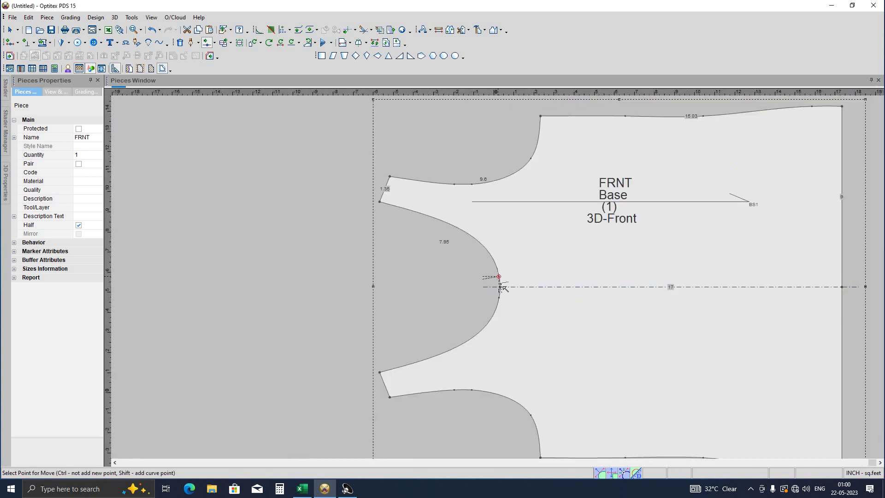
click(505, 269)
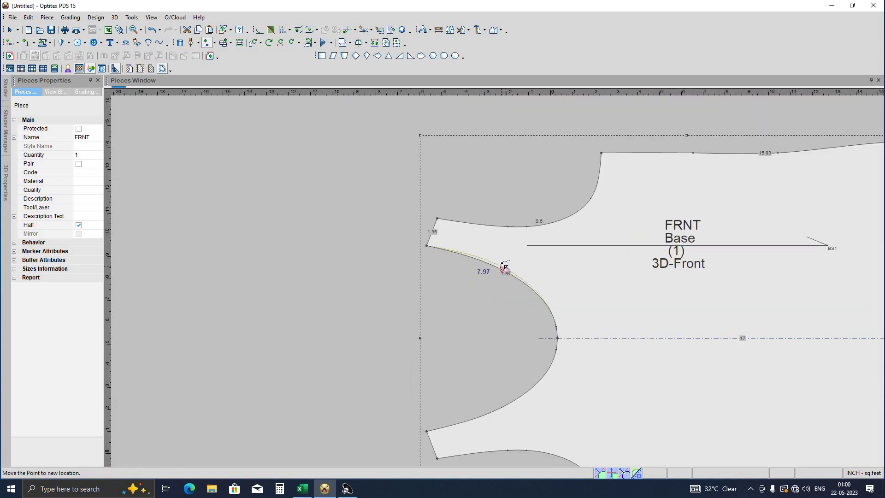
click(409, 302)
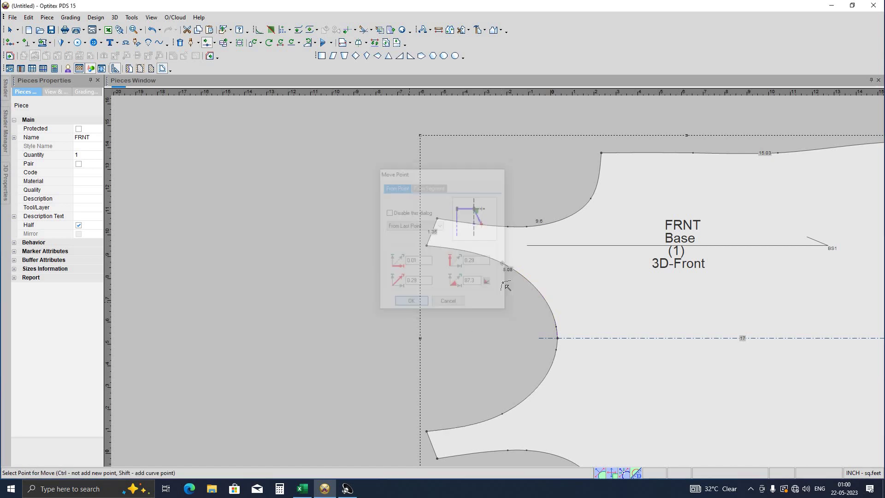
scroll(501, 284, down, 1)
scroll(501, 284, up, 1)
scroll(498, 282, up, 1)
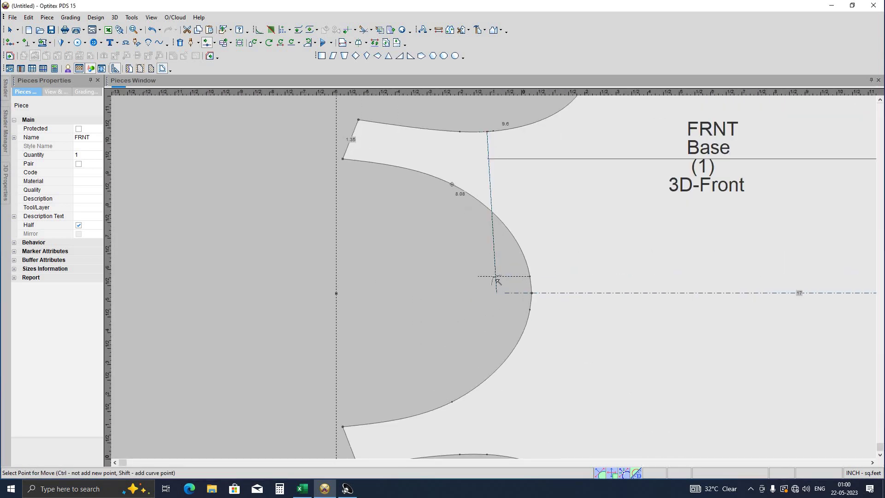
scroll(491, 286, up, 2)
scroll(515, 253, up, 1)
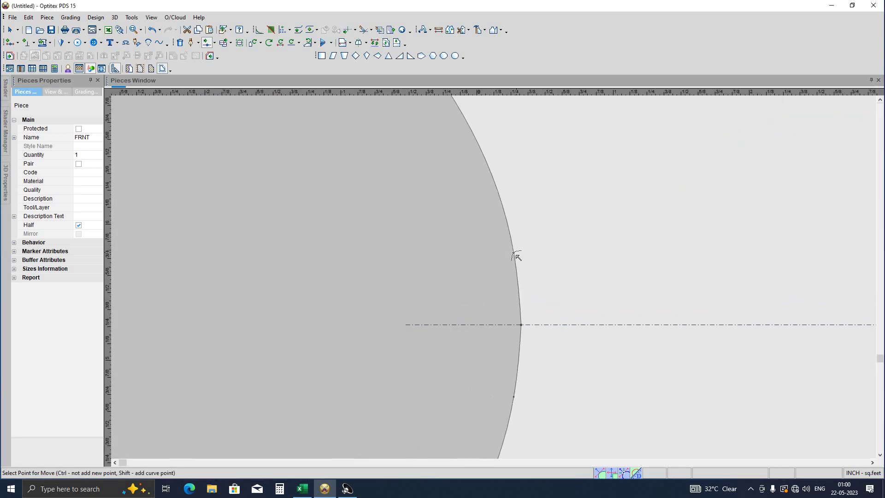
click(516, 253)
click(514, 252)
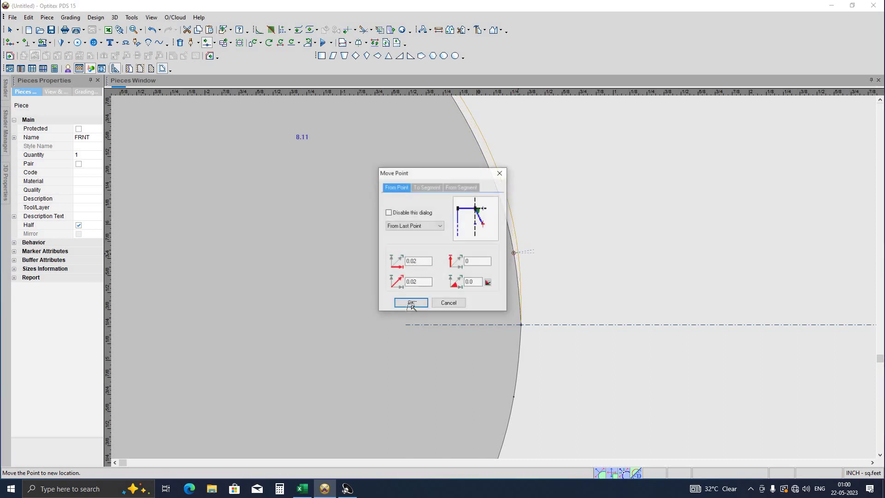
key(Return)
scroll(501, 278, down, 2)
scroll(502, 282, down, 1)
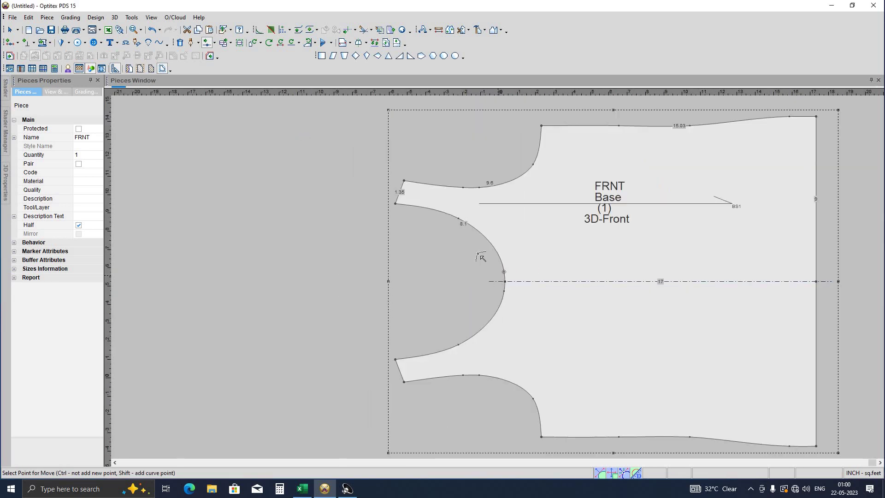
scroll(501, 285, down, 1)
scroll(501, 284, up, 3)
scroll(501, 285, down, 2)
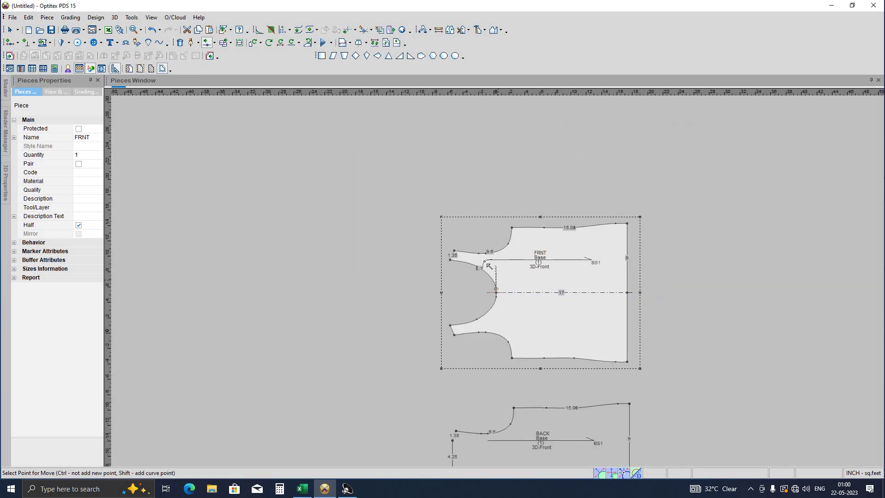
scroll(501, 286, down, 1)
scroll(501, 286, up, 1)
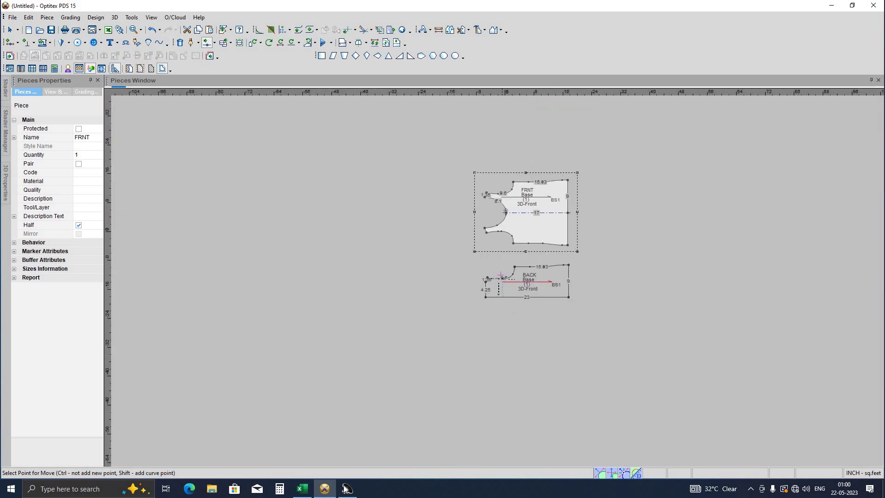
scroll(501, 281, up, 3)
- Compare the FRNT armhole length with the spec sheet's armhole value
key(alt+Tab)
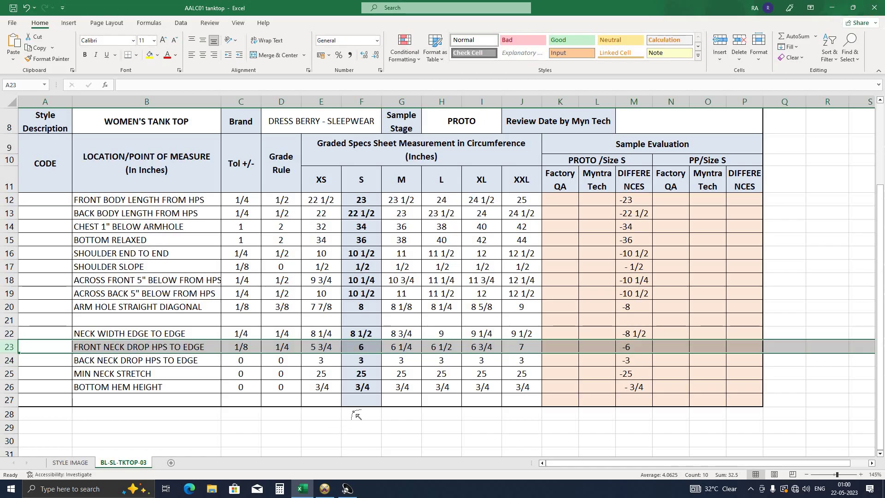
click(832, 8)
scroll(430, 279, up, 3)
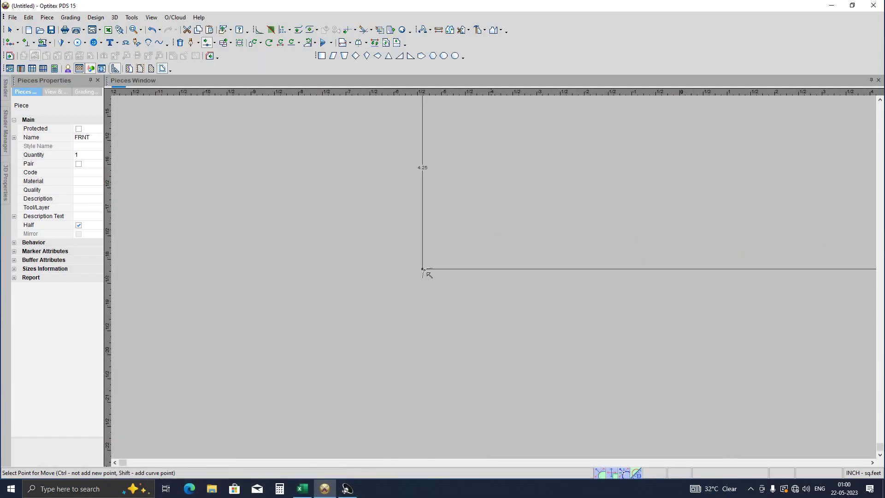
- Move BACK's bottom-left corner inward 0.7/0, slanting the lower edge to 5.2
click(456, 275)
click(444, 298)
text(0)
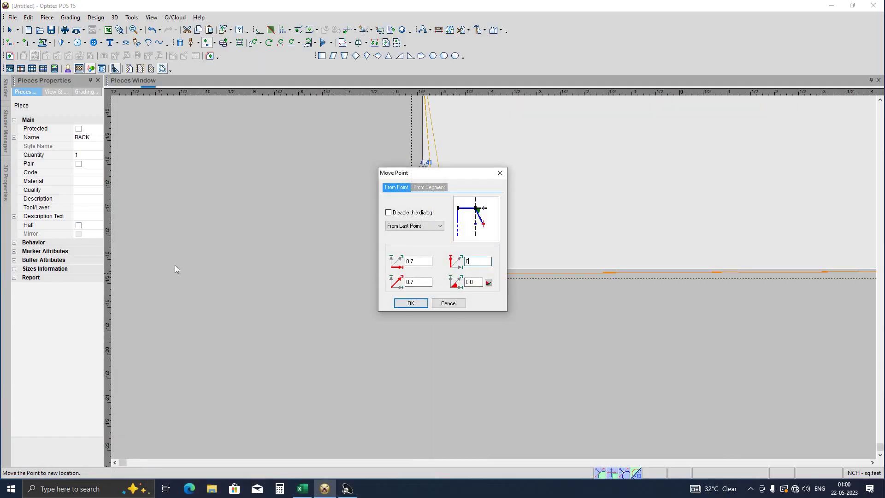
key(Return)
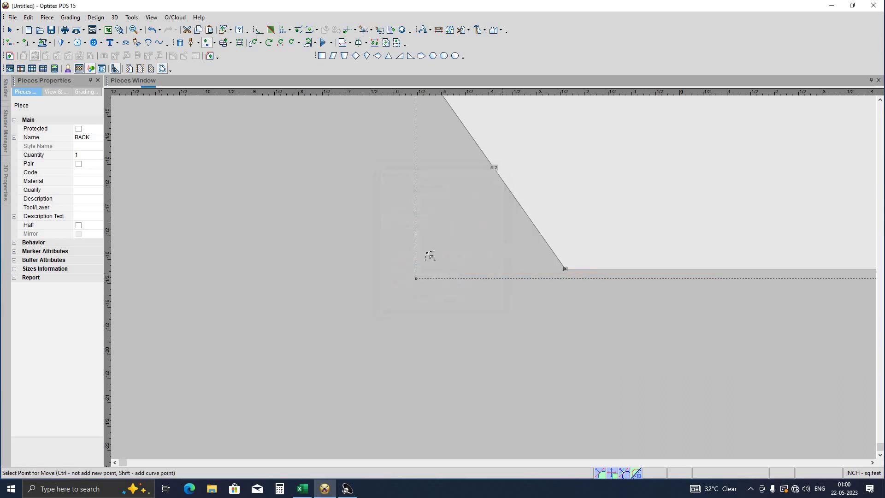
scroll(427, 254, down, 3)
right_click(426, 253)
- Make BACK a half piece mirrored along its bottom-edge fold
key(Escape)
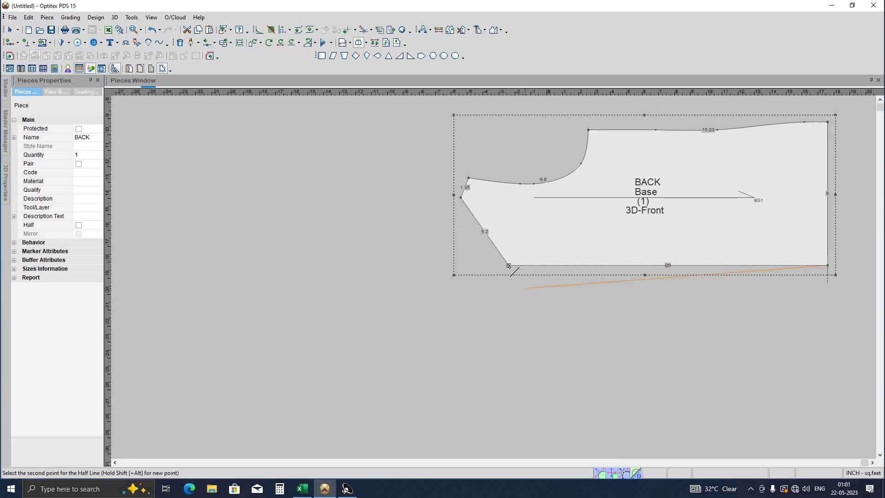
click(508, 265)
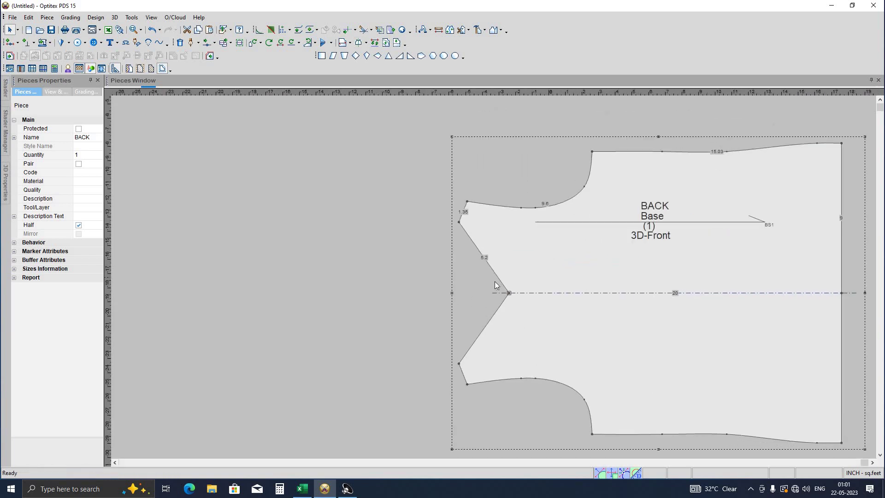
scroll(494, 281, up, 3)
- Bend BACK's straight slanted armhole edge into a rounded curve
scroll(503, 298, up, 1)
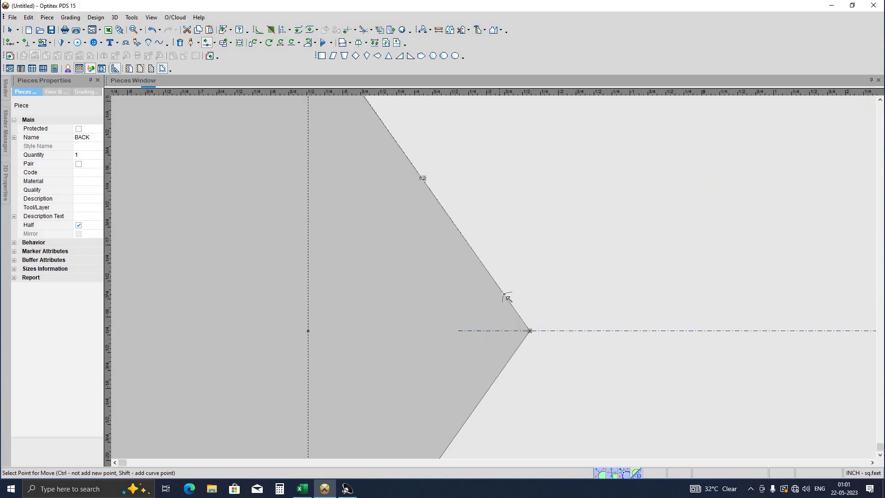
click(521, 293)
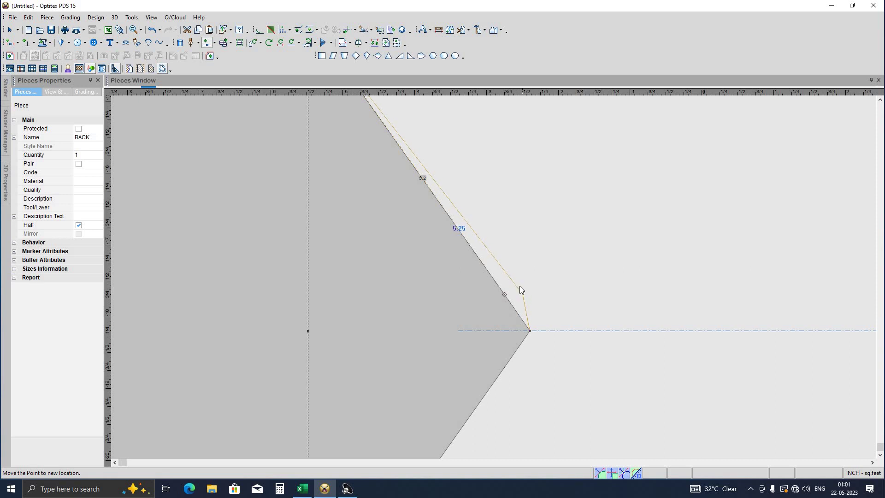
click(450, 303)
click(449, 302)
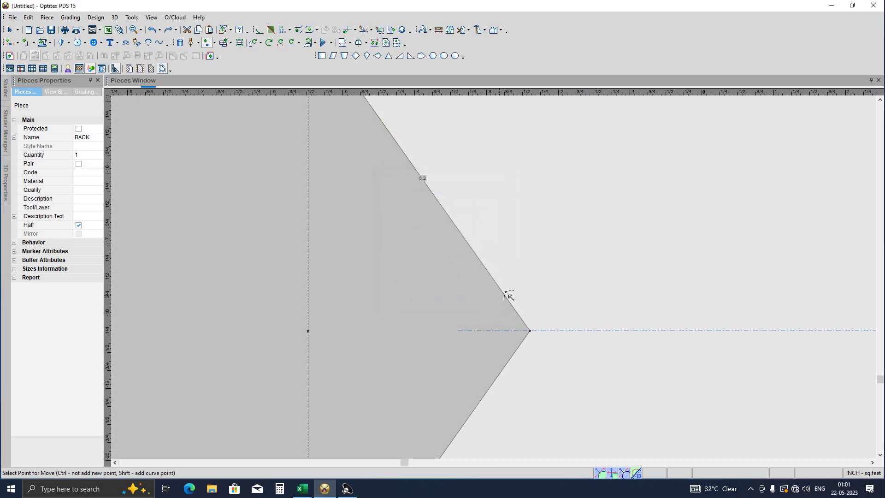
click(529, 299)
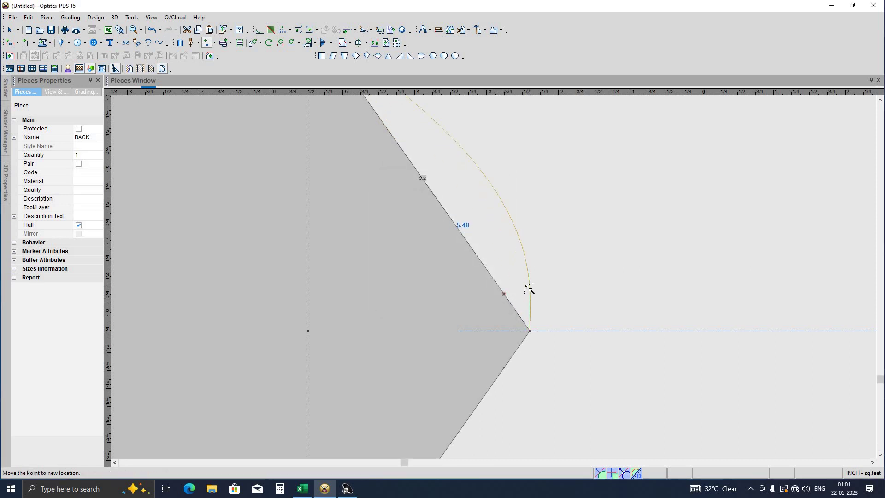
click(457, 316)
click(407, 302)
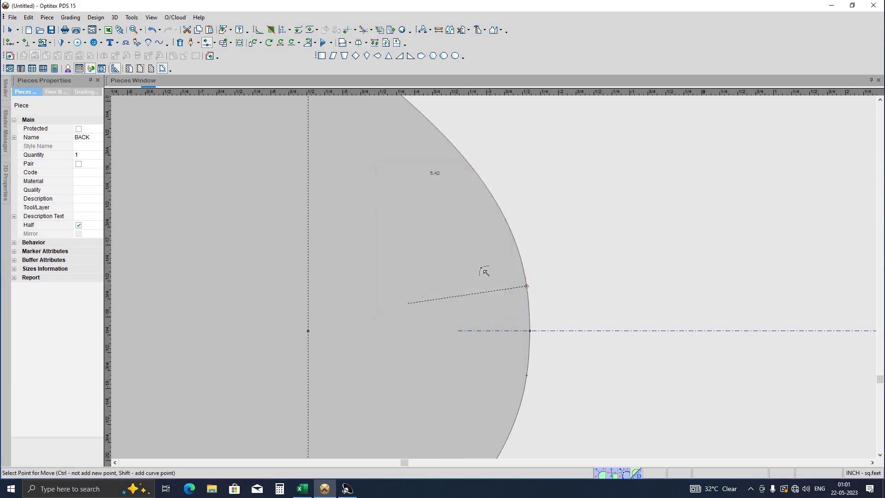
scroll(466, 217, down, 3)
scroll(465, 216, up, 2)
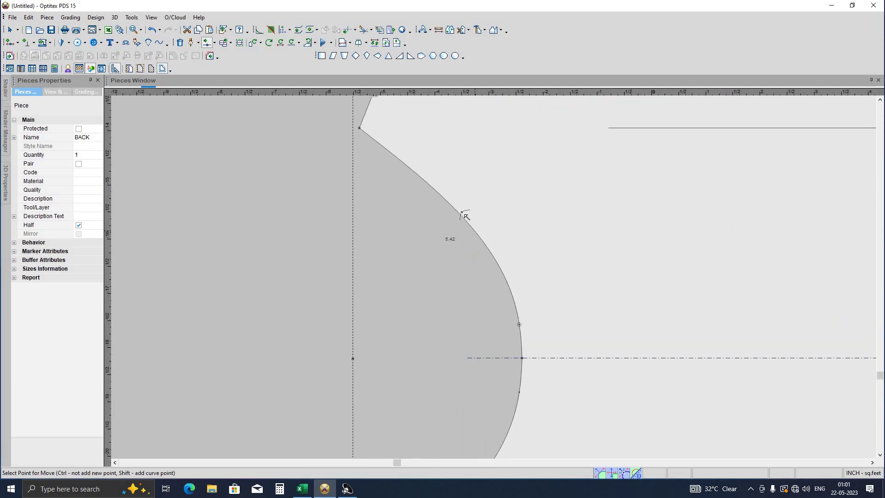
- Reshape the upper points of BACK's armhole curve
click(467, 183)
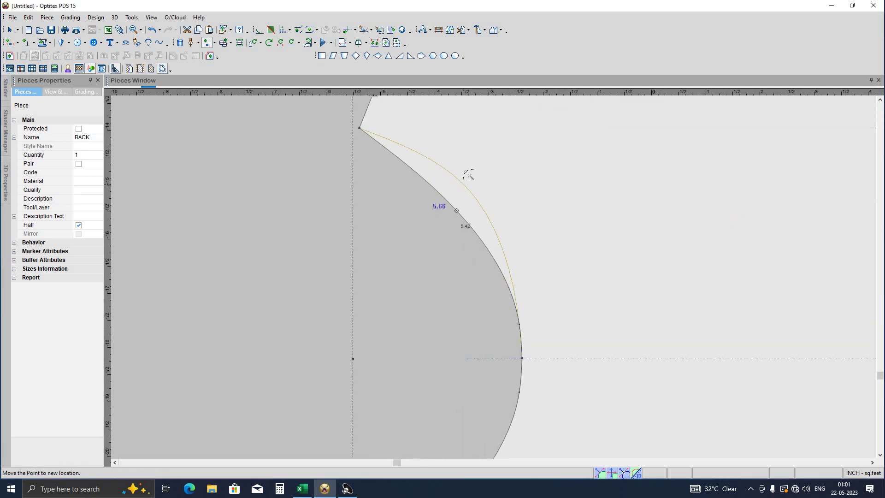
click(413, 305)
click(409, 303)
scroll(461, 277, down, 3)
scroll(474, 268, up, 2)
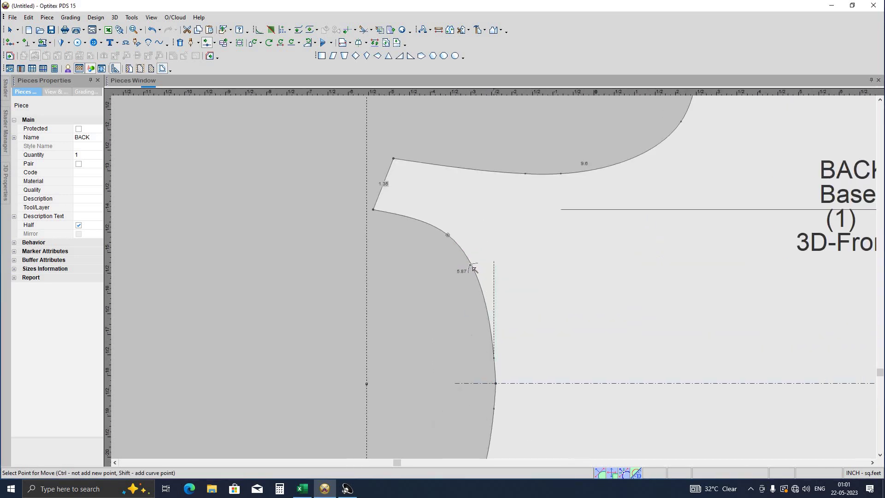
scroll(500, 290, up, 2)
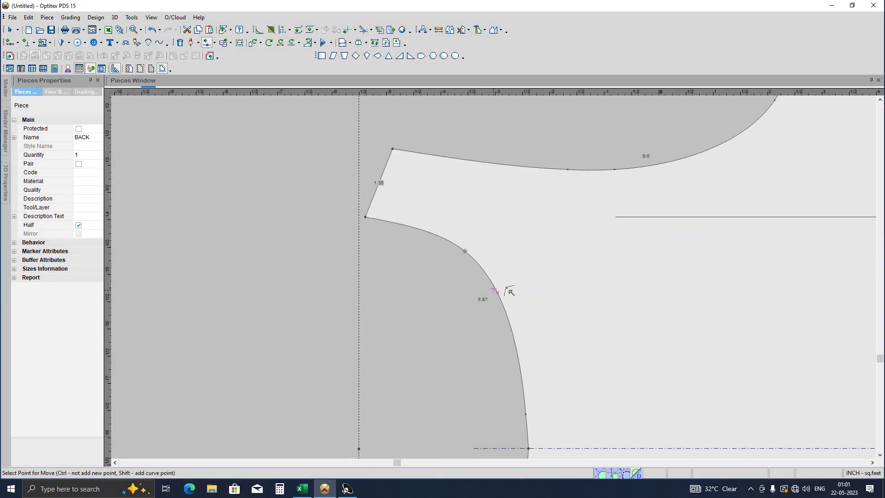
click(509, 291)
click(498, 282)
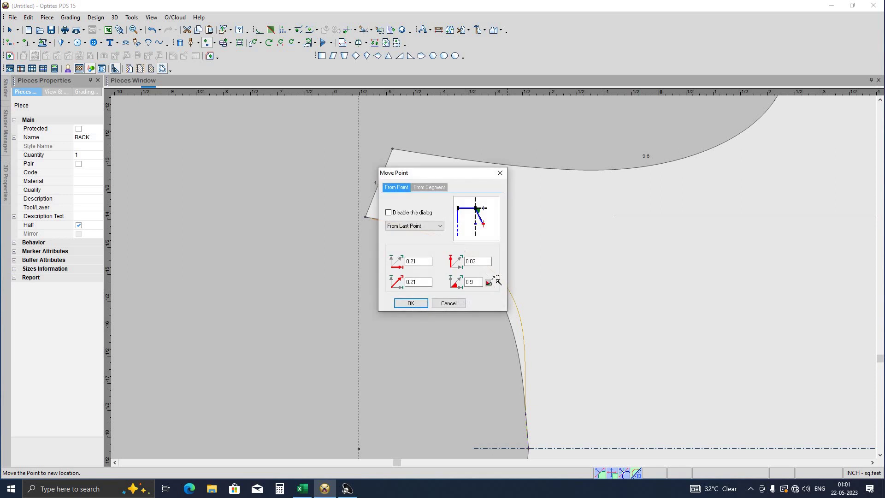
key(Return)
scroll(498, 284, down, 2)
scroll(429, 277, up, 2)
scroll(428, 276, up, 2)
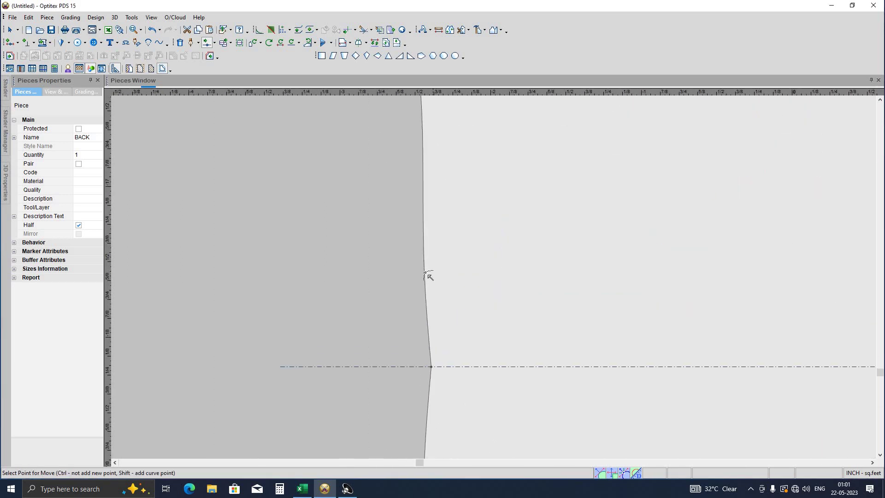
- Shift BACK's side-seam point by 0.05/0.05 offsets
click(431, 275)
click(413, 303)
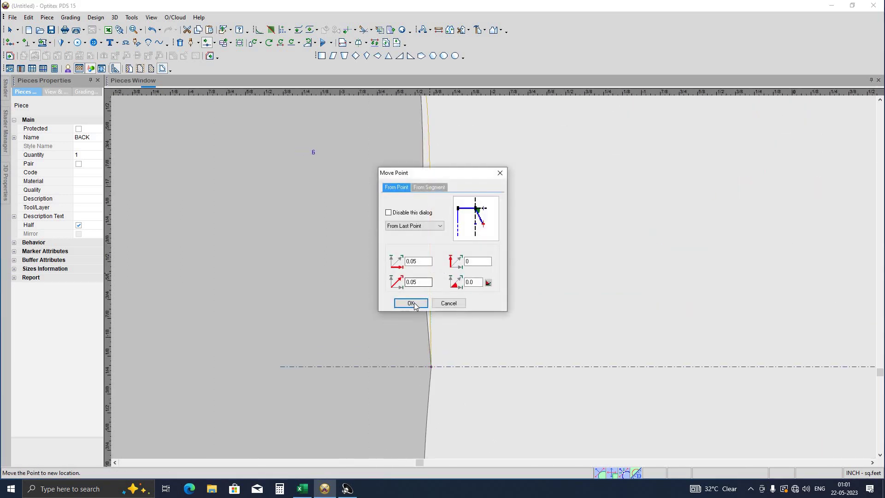
key(Return)
scroll(498, 280, down, 2)
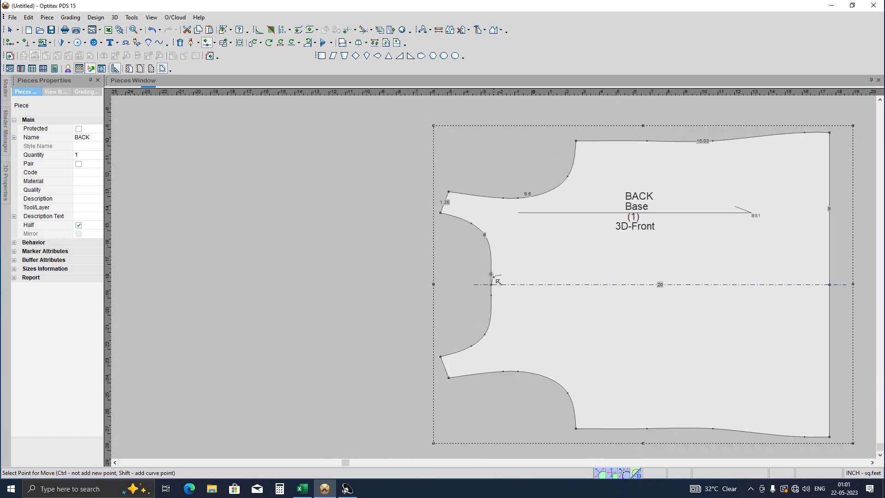
scroll(516, 295, up, 2)
scroll(522, 303, up, 2)
scroll(494, 277, down, 2)
scroll(478, 292, down, 1)
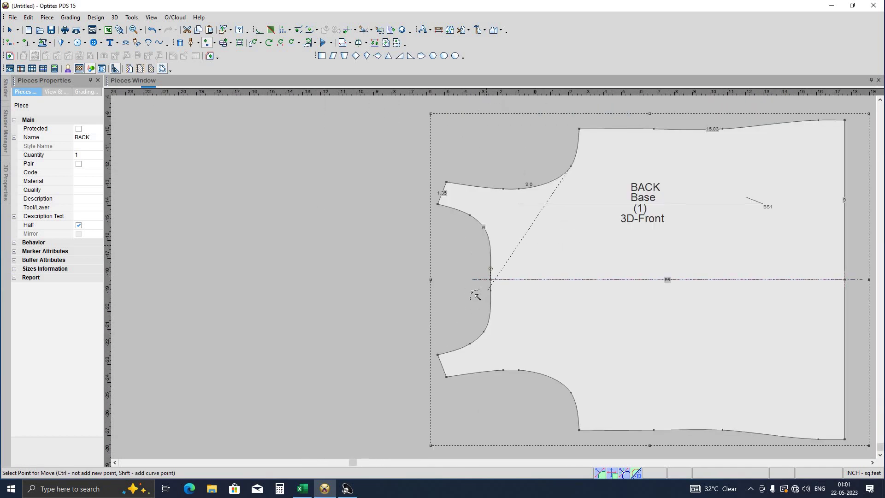
scroll(479, 292, up, 2)
scroll(488, 290, up, 1)
- Move a BACK armhole curve point so the armhole measures 6.83
click(484, 286)
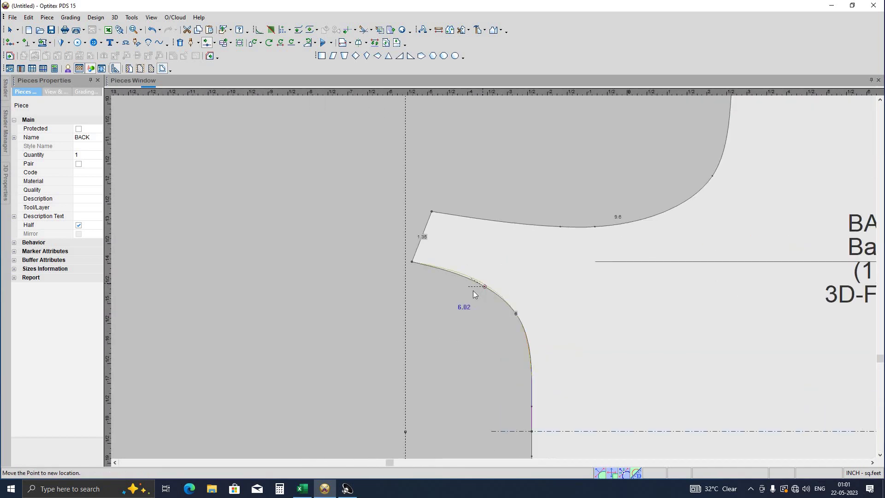
click(421, 306)
key(Return)
scroll(461, 295, down, 2)
scroll(498, 281, up, 2)
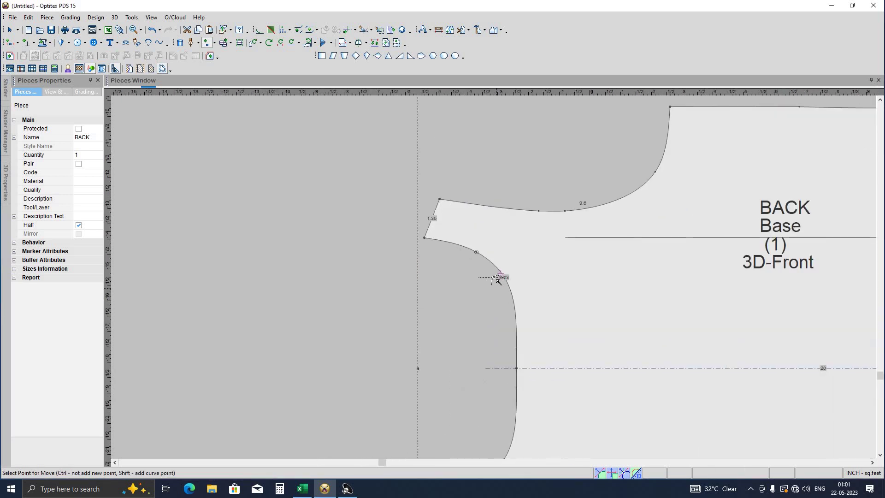
scroll(498, 280, up, 1)
scroll(498, 280, down, 2)
scroll(495, 276, up, 1)
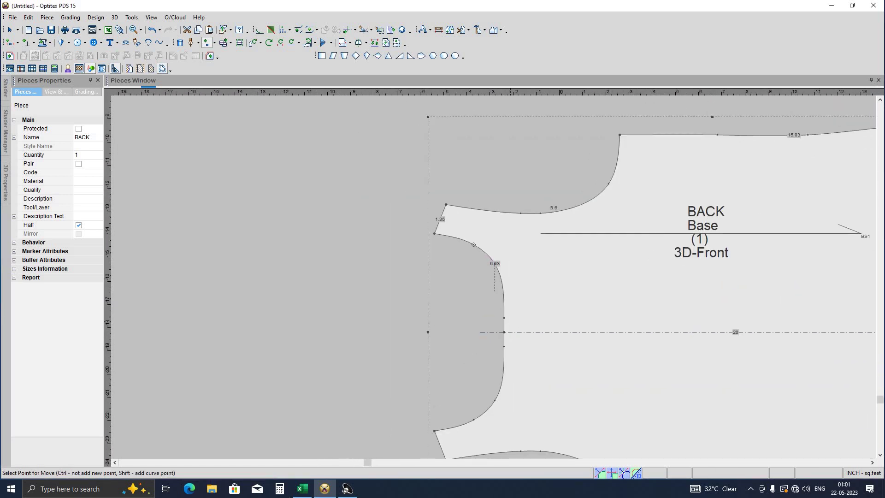
- Review the STYLE IMAGE sheet in the spec workbook, then return to the pattern
click(308, 492)
key(ctrl+Page_Up)
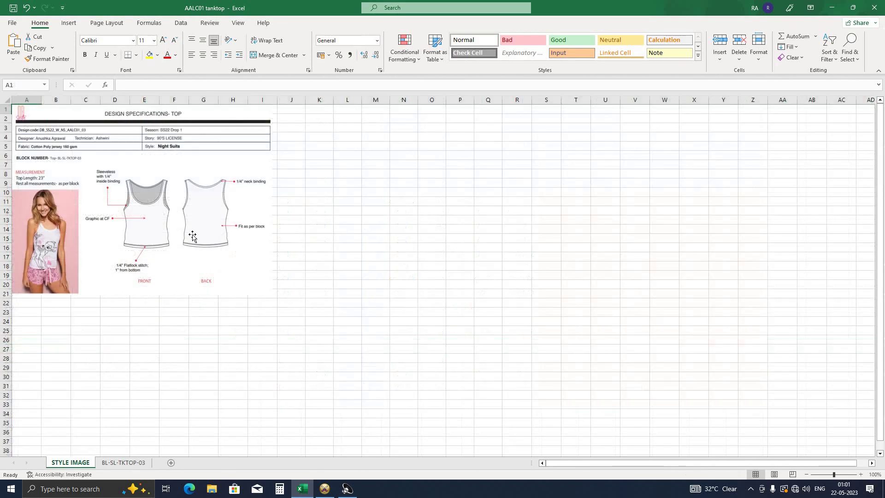
click(324, 490)
- Drag a BACK armhole curve point down toward the side seam
right_click(494, 281)
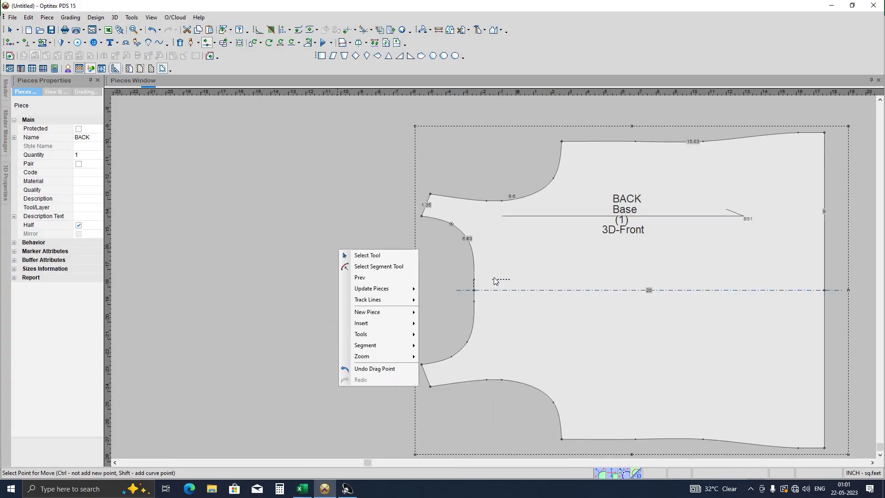
scroll(495, 281, down, 2)
scroll(535, 347, up, 4)
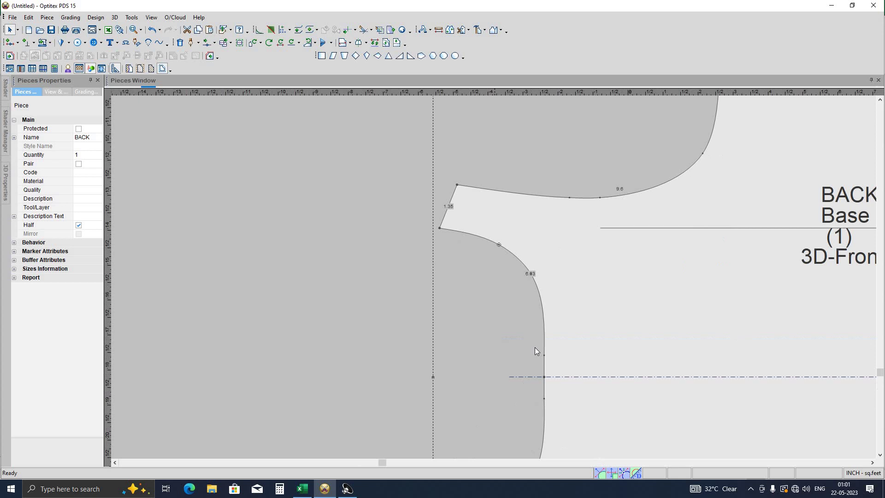
click(499, 245)
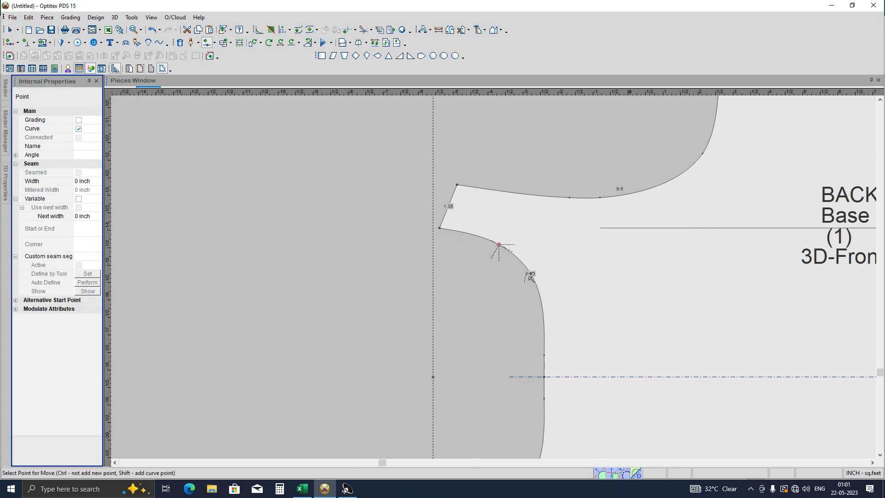
key(Escape)
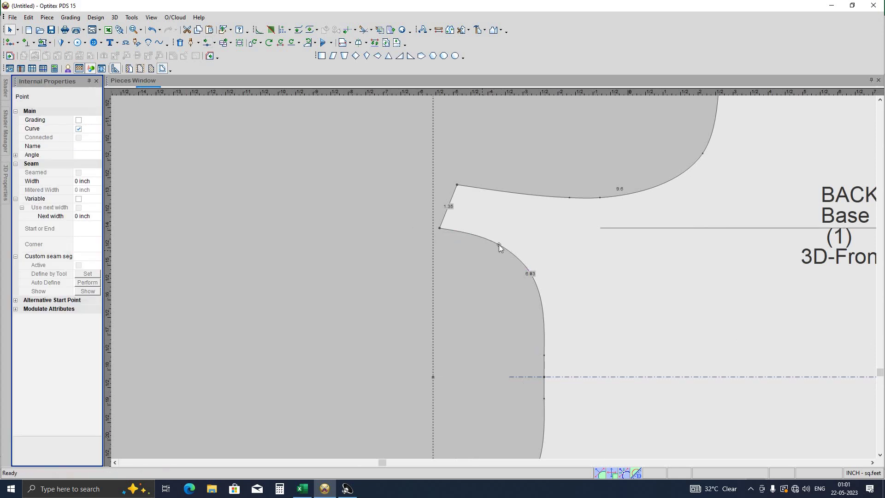
mouse_move(499, 244)
mouse_down()
mouse_move(530, 273)
mouse_move(545, 359)
mouse_up()
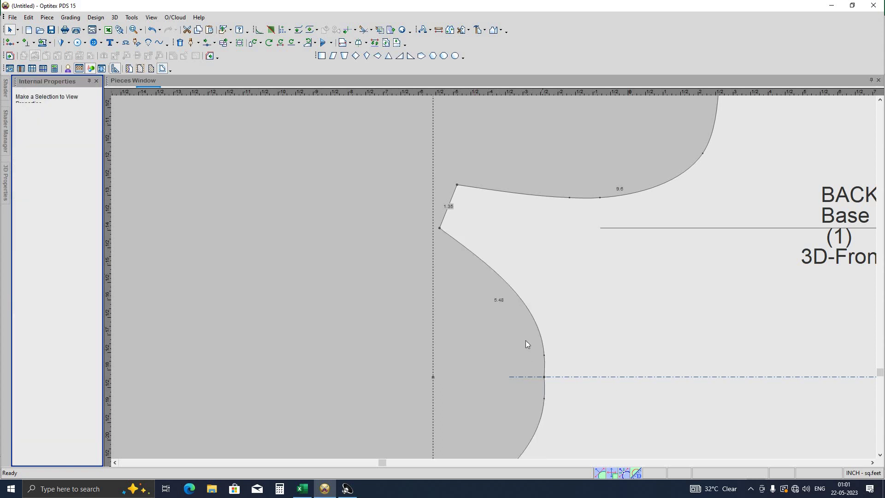
- Reposition further armhole and side curve points on BACK with Move Point
click(506, 280)
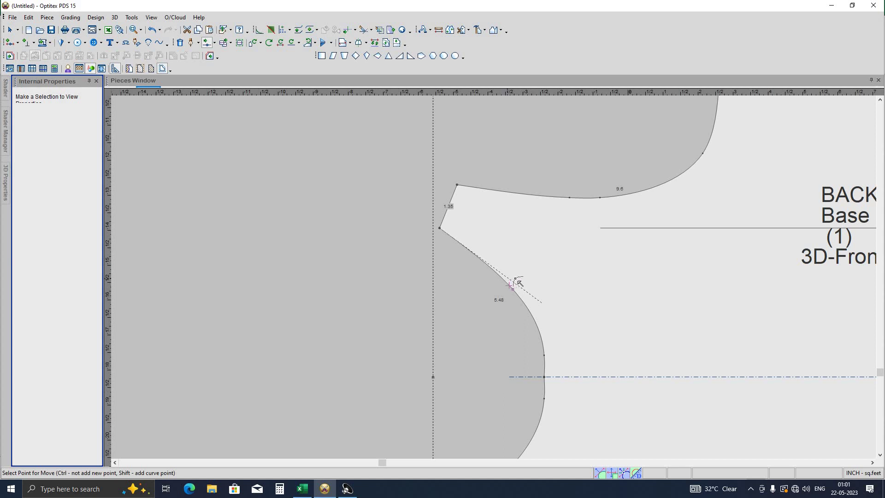
click(521, 277)
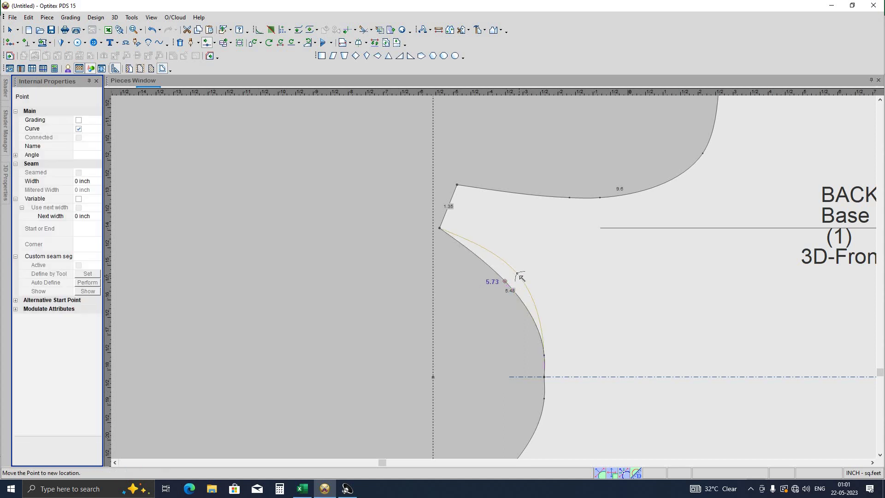
right_click(407, 308)
click(419, 314)
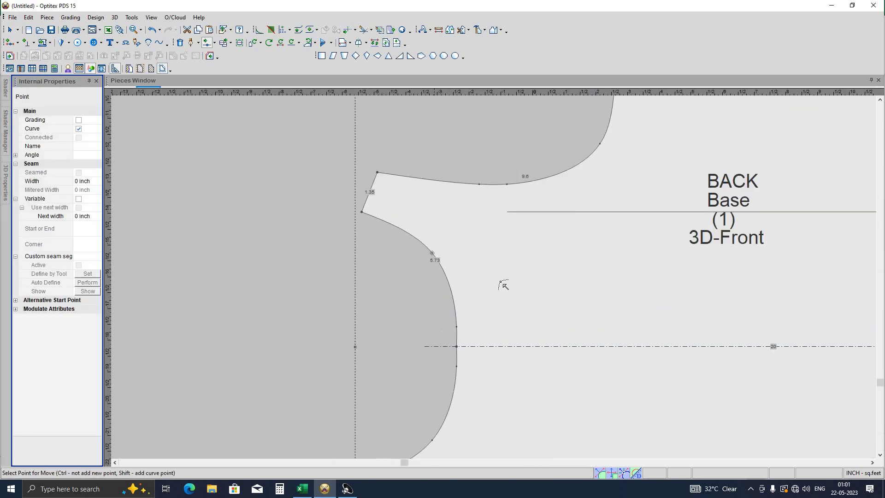
scroll(503, 285, up, 1)
scroll(529, 307, up, 2)
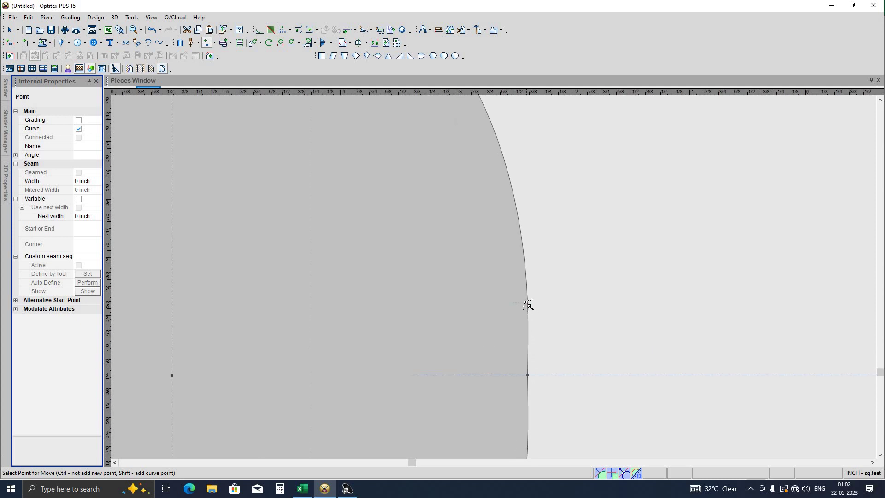
click(528, 304)
right_click(424, 307)
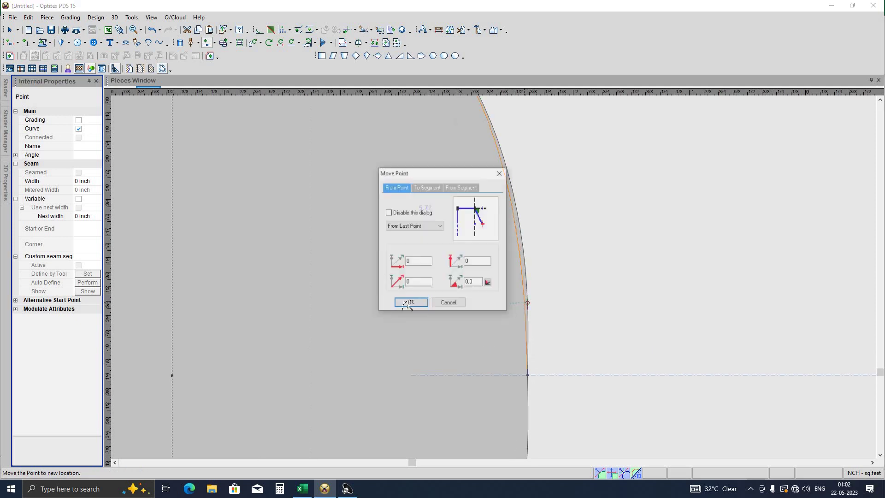
click(408, 305)
- Adjust one more armhole point so BACK's armhole curve measures 5.78
scroll(525, 303, down, 1)
scroll(496, 282, down, 2)
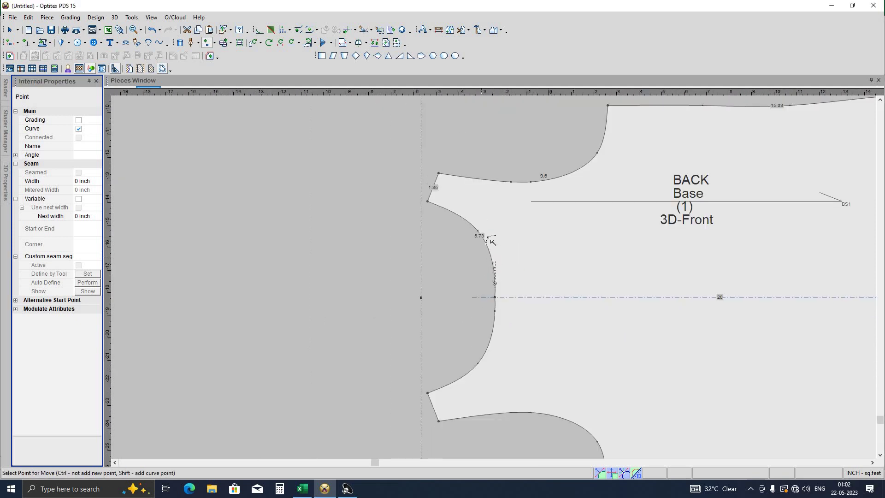
scroll(492, 241, up, 1)
click(490, 235)
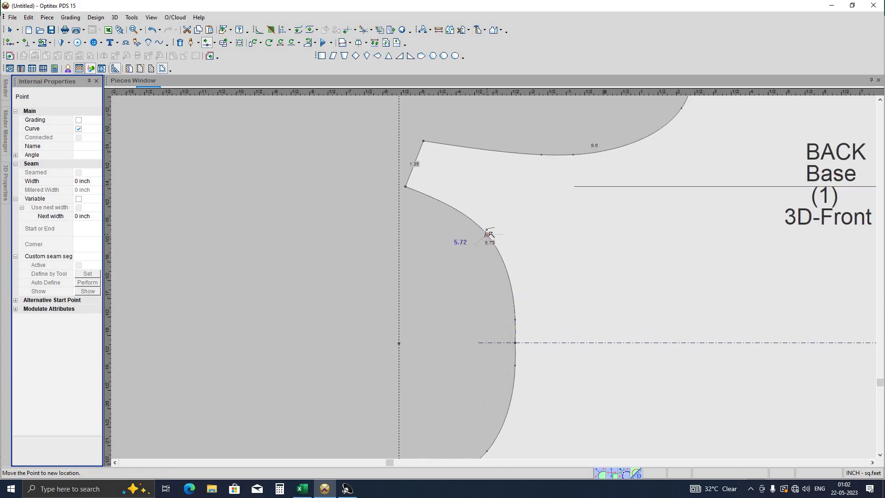
right_click(416, 294)
key(Return)
scroll(498, 279, down, 2)
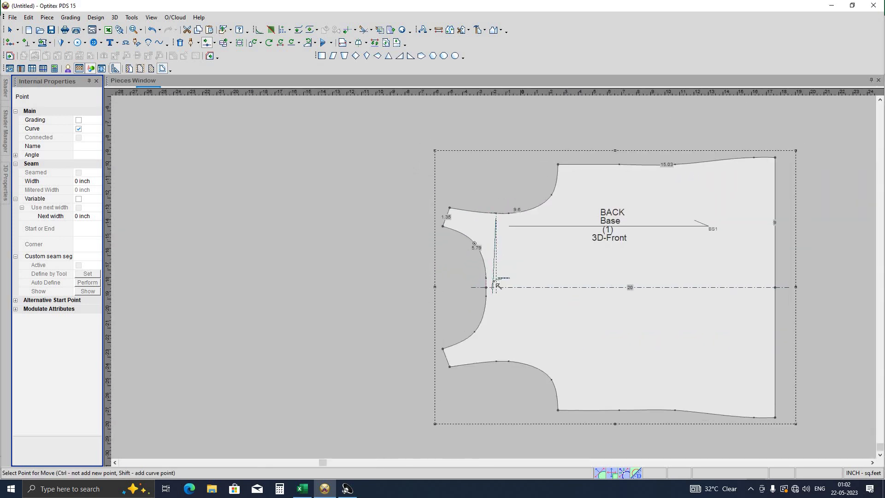
scroll(419, 255, down, 1)
scroll(498, 285, down, 1)
scroll(494, 276, up, 1)
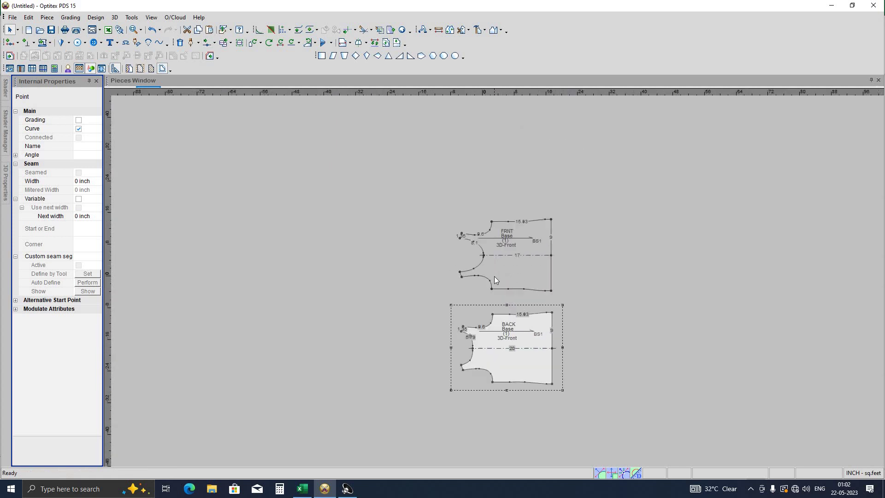
scroll(499, 265, up, 2)
scroll(500, 266, up, 2)
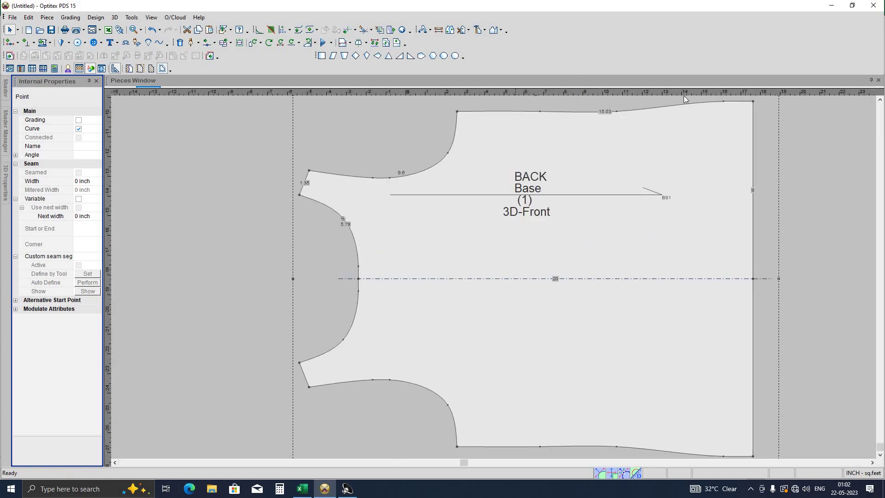
- Check the size S neck and armhole specs on the BL-SL-TKTOP-03 Excel sheet
click(783, 278)
click(302, 489)
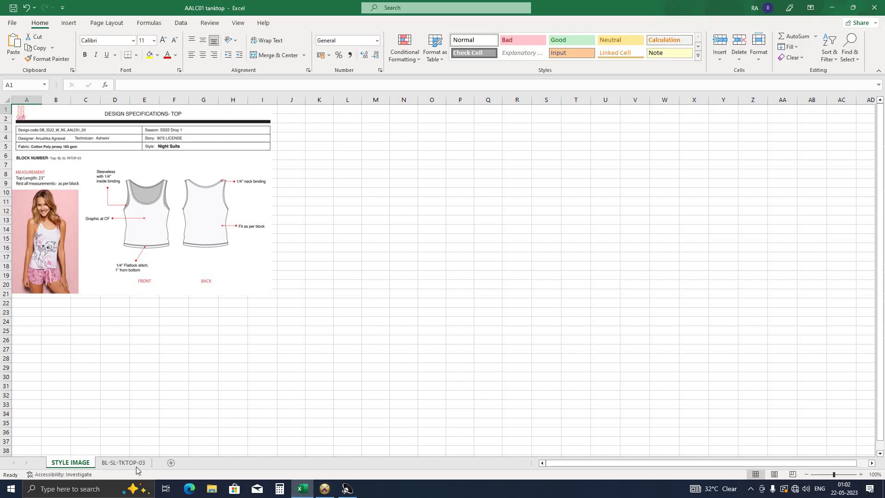
click(123, 463)
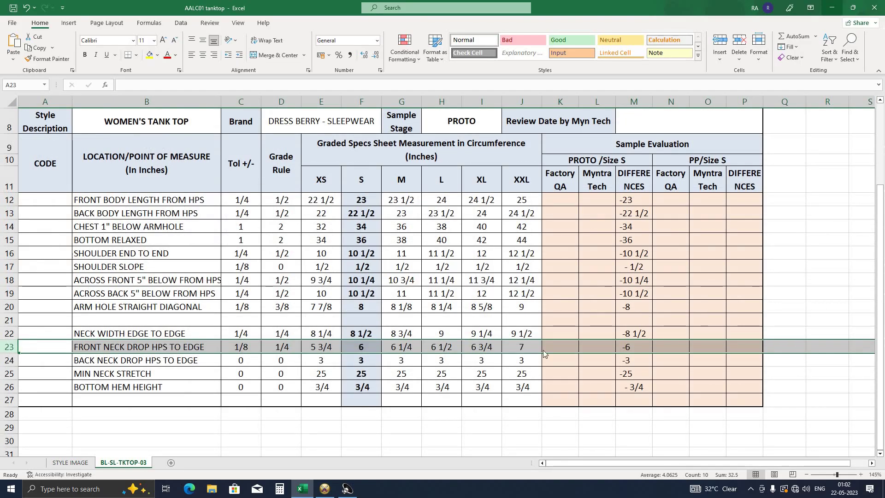
click(832, 7)
- Create a horizontal guide 5.25 from the existing guide at BACK's neck level
double_click(564, 267)
text(5.25)
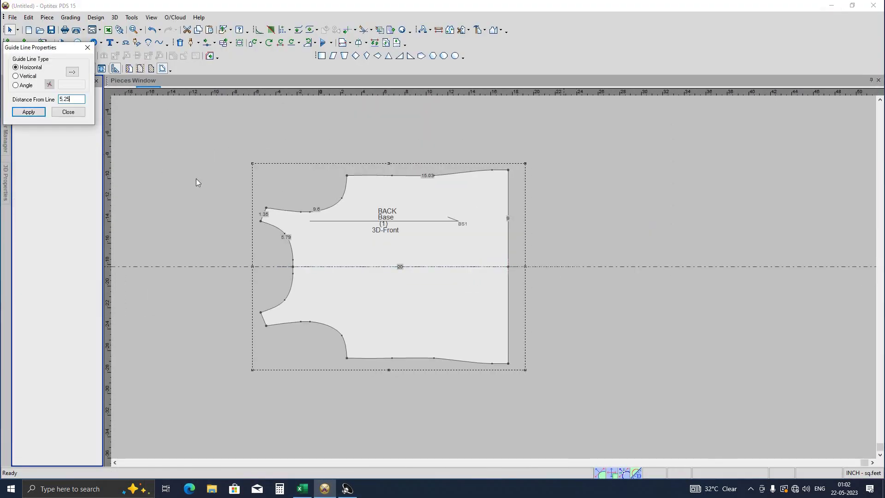
key(Return)
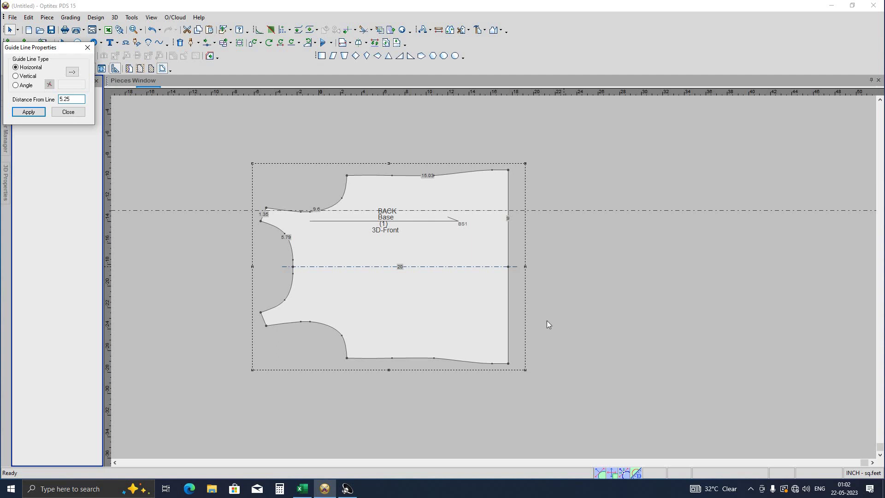
key(Escape)
scroll(492, 273, up, 5)
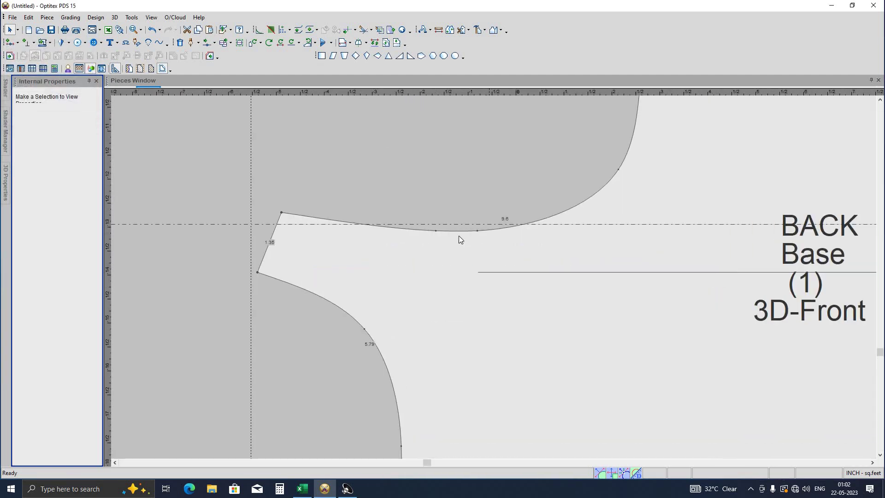
- Move the first BACK neck curve points down onto the dashed 5.25 guide line
click(477, 230)
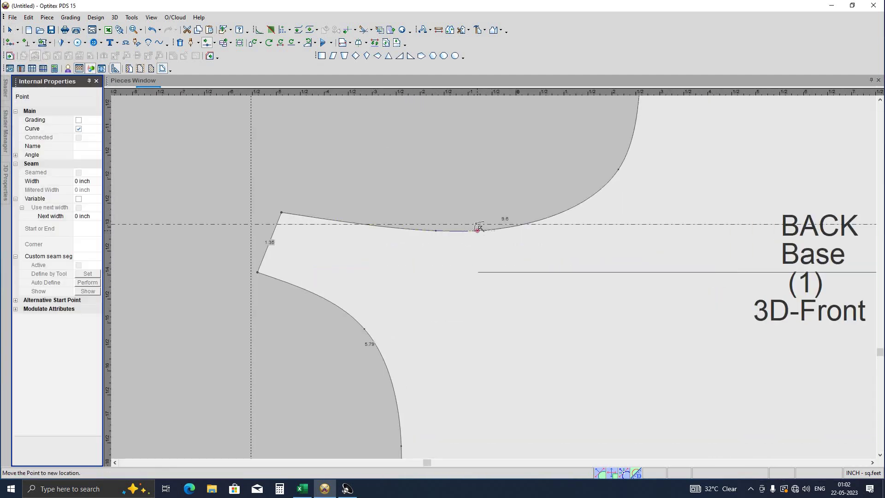
click(436, 267)
click(449, 302)
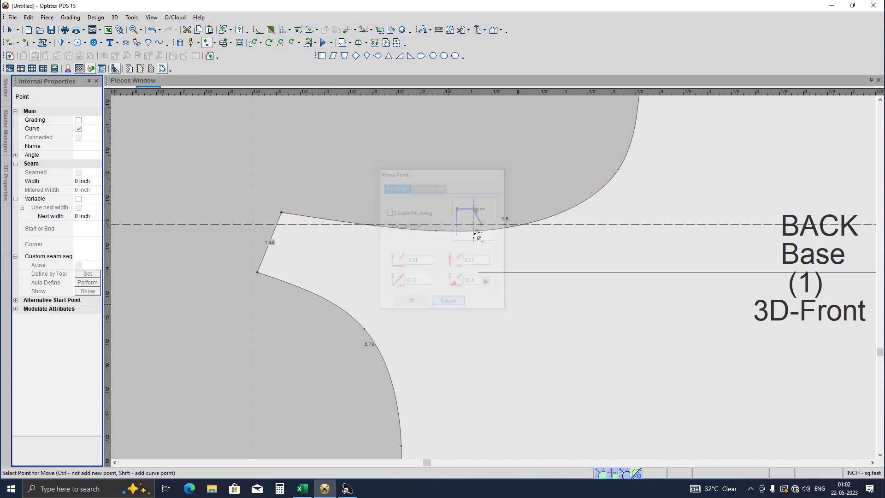
click(479, 228)
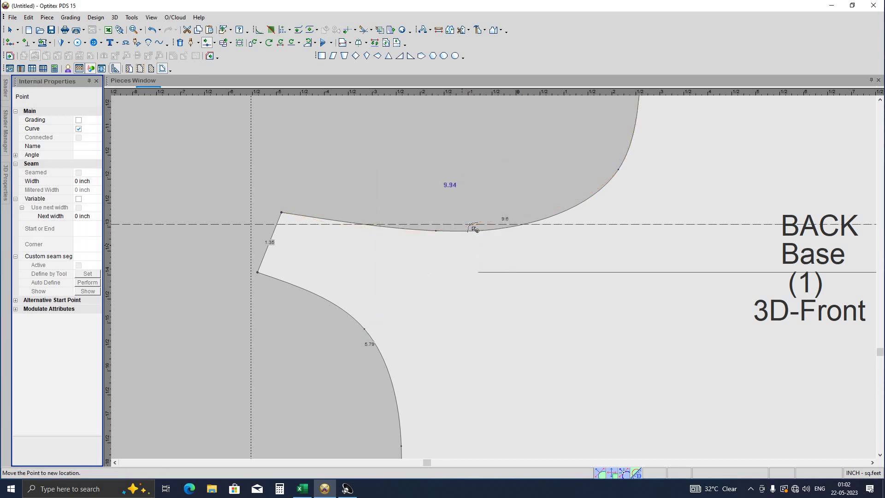
click(418, 293)
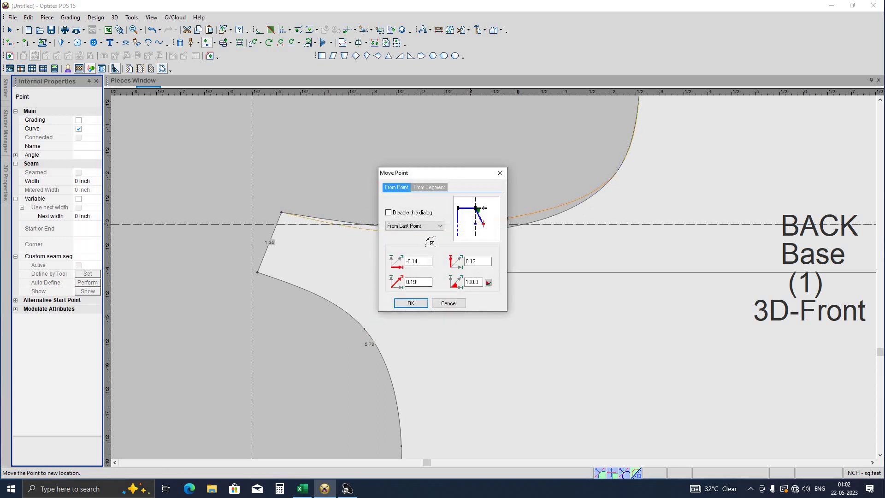
click(405, 300)
click(435, 226)
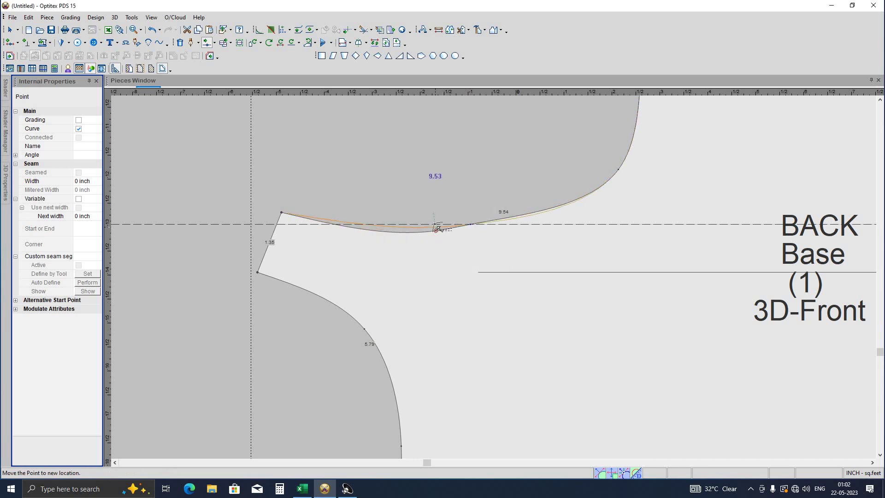
click(406, 306)
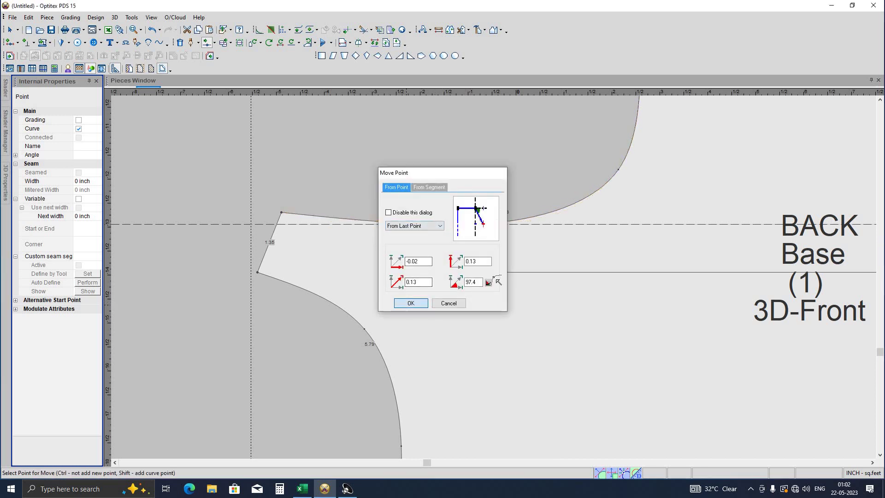
click(406, 302)
scroll(504, 275, down, 2)
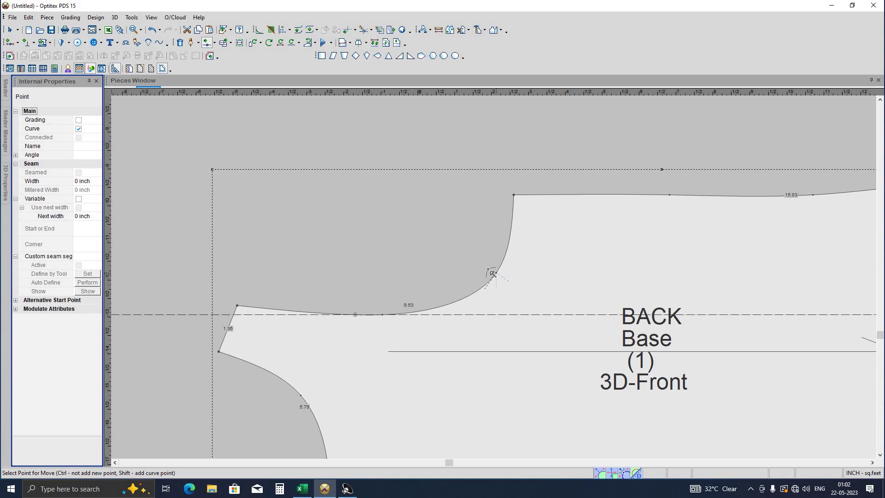
- Move the upper neck point and fine-tune it so BACK's neck curve reads 9.5
click(492, 274)
click(406, 315)
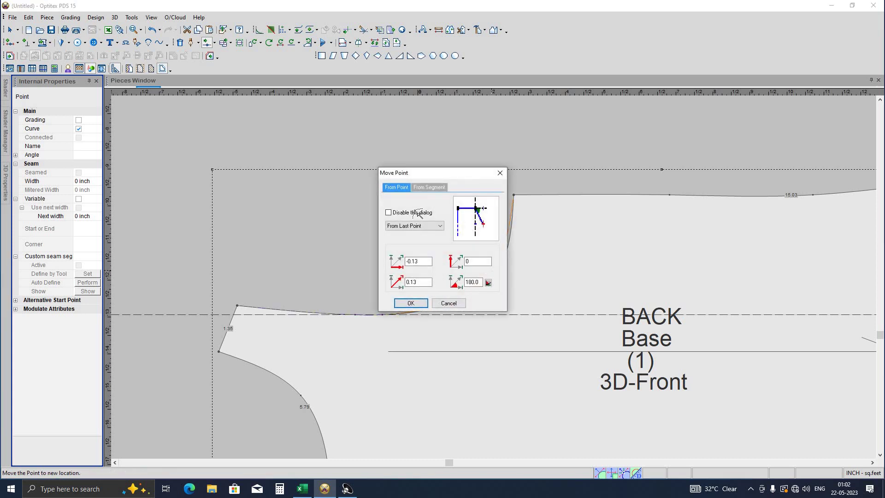
key(Return)
right_click(420, 213)
click(459, 283)
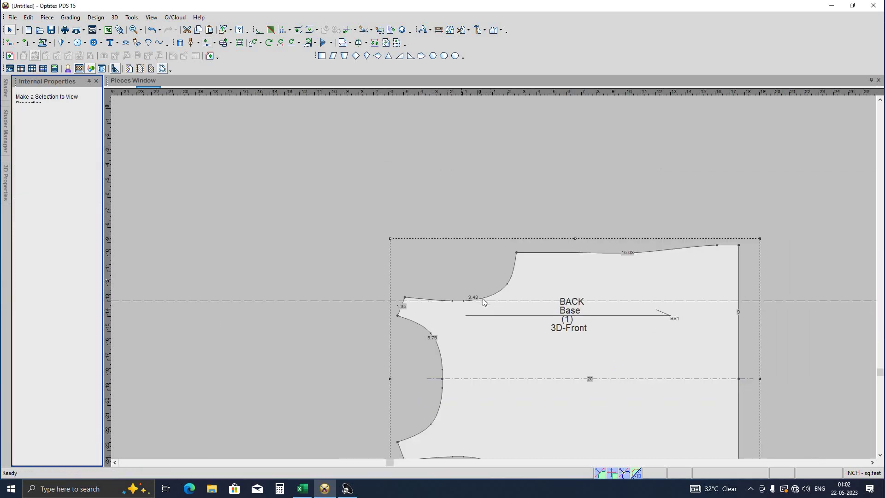
scroll(466, 273, up, 1)
scroll(497, 280, up, 1)
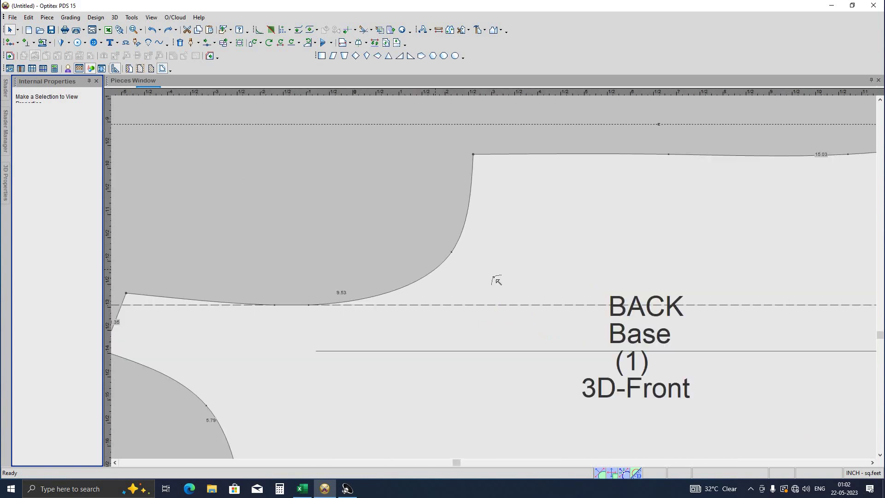
scroll(496, 280, up, 1)
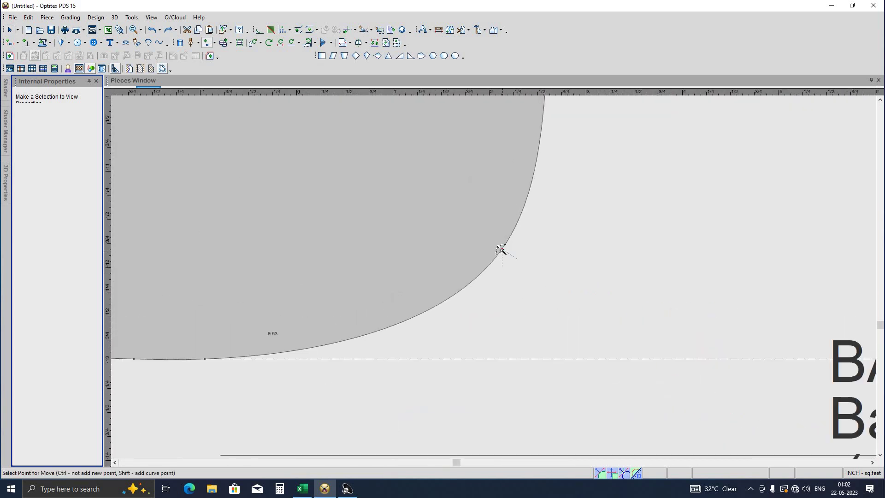
click(501, 250)
click(498, 250)
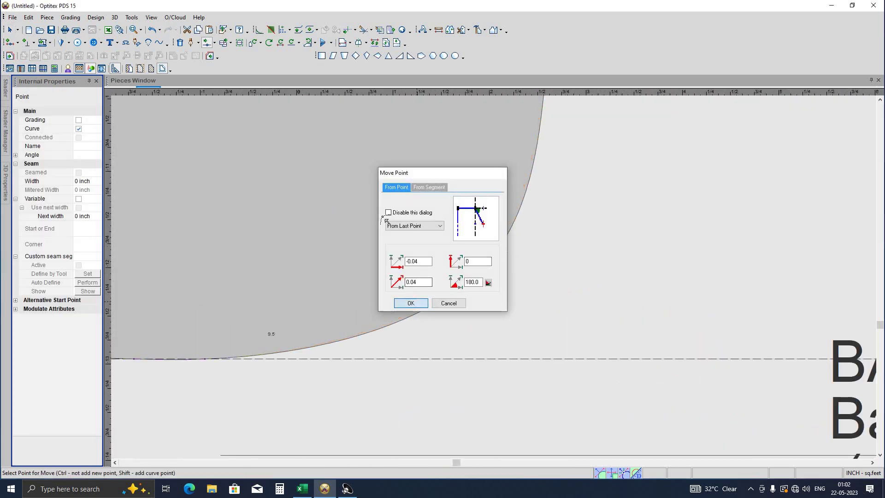
key(Return)
scroll(494, 277, down, 1)
scroll(494, 281, down, 1)
scroll(505, 245, down, 1)
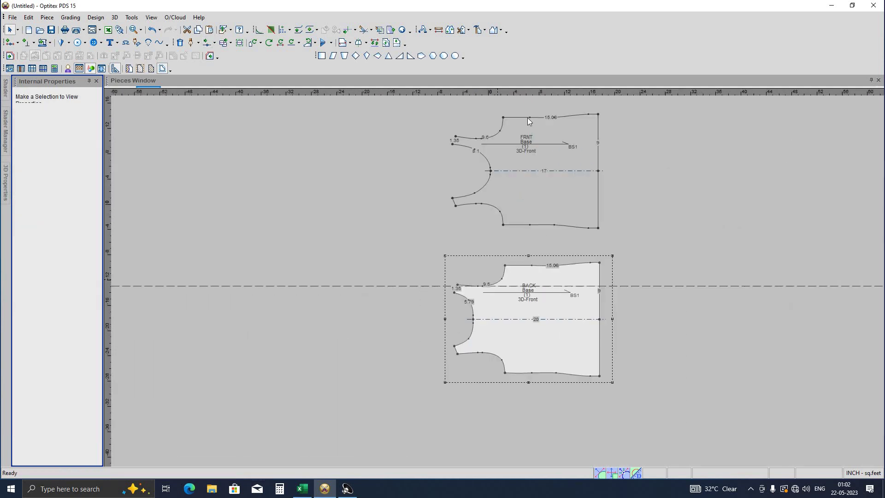
drag(503, 118, 507, 271)
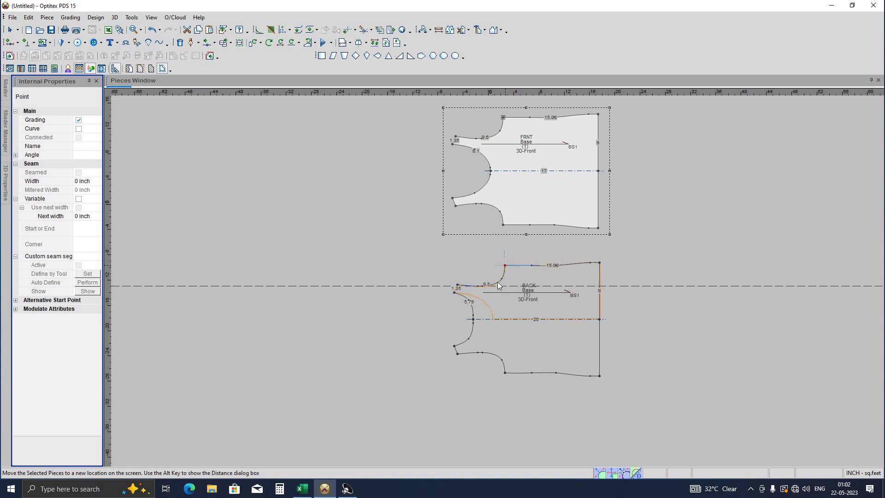
drag(506, 271, 494, 280)
scroll(494, 277, up, 1)
scroll(493, 278, up, 1)
scroll(494, 278, up, 1)
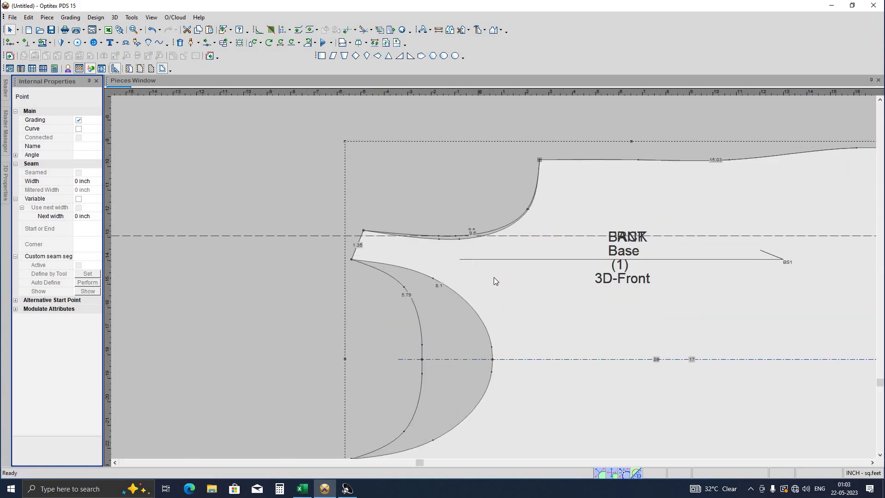
scroll(468, 315, down, 1)
scroll(468, 315, down, 1)
scroll(493, 278, up, 1)
scroll(494, 277, up, 1)
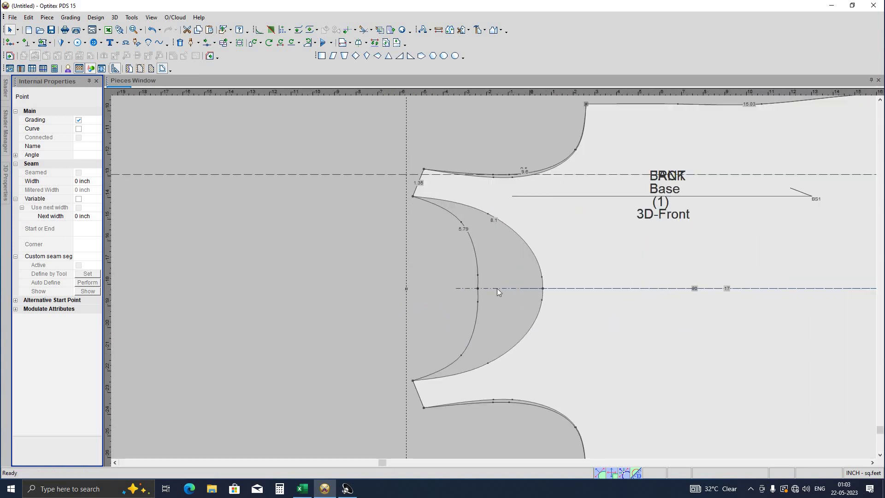
scroll(497, 289, down, 1)
scroll(497, 289, down, 1)
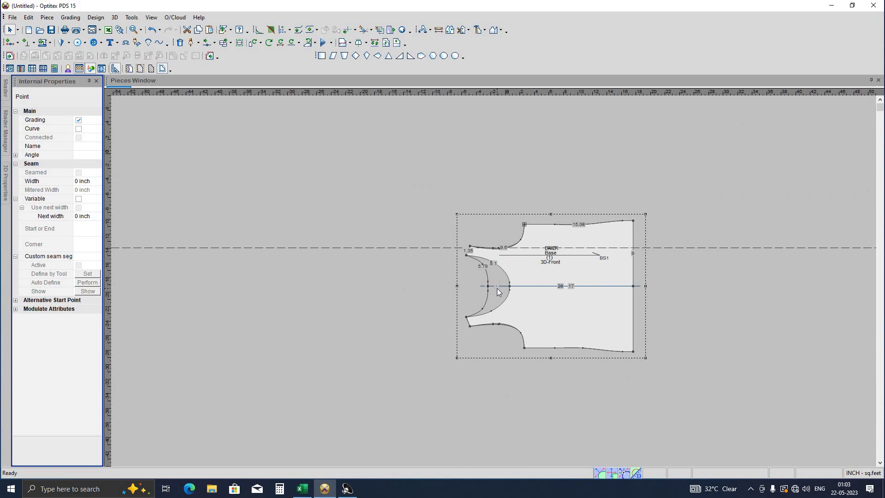
scroll(493, 278, down, 1)
scroll(436, 276, up, 1)
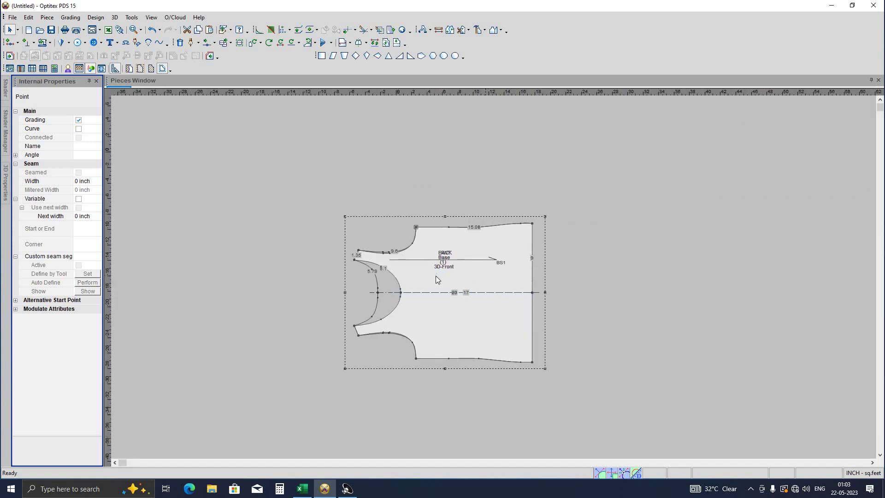
drag(435, 275, 507, 344)
scroll(478, 333, down, 1)
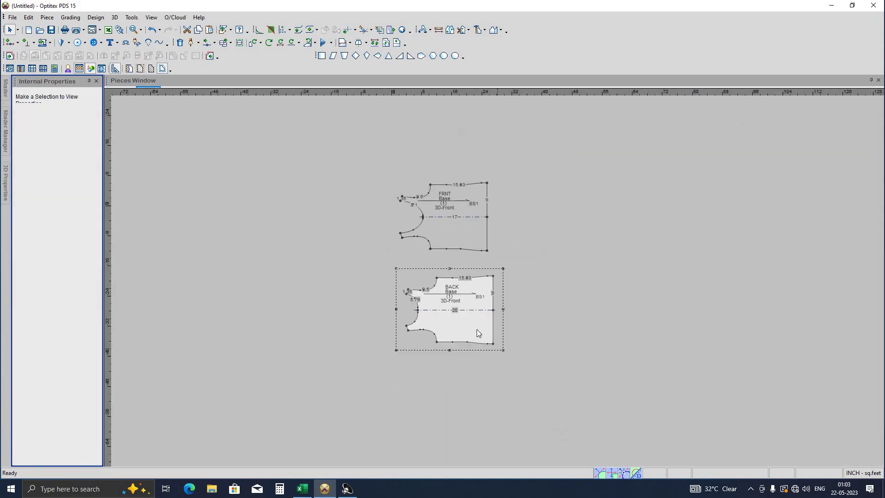
scroll(327, 463, up, 1)
key(alt+Tab)
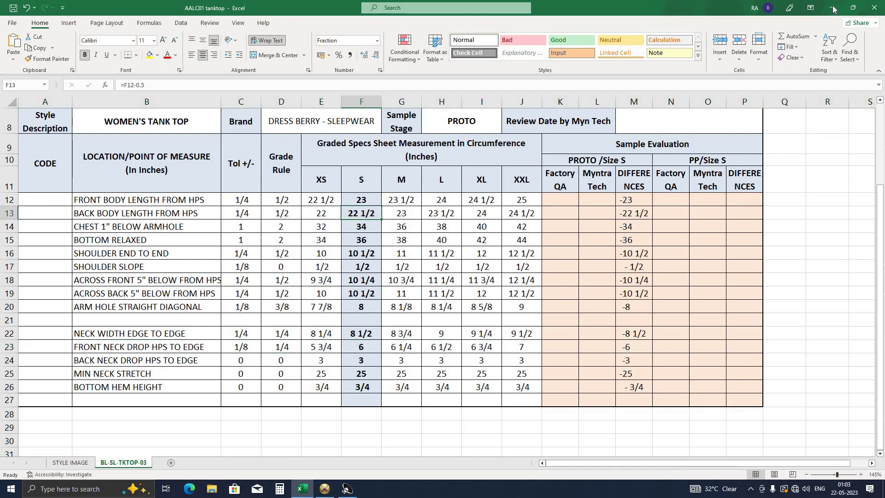
- Shift BACK's right-edge points by X -0.5, Y 0, shortening it to 19.5
key(alt+Tab)
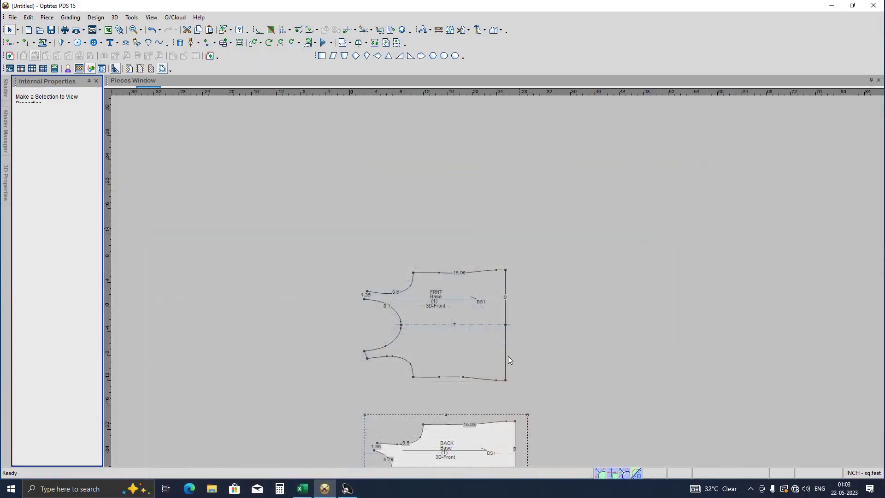
scroll(508, 356, down, 2)
scroll(489, 260, up, 1)
scroll(488, 261, up, 1)
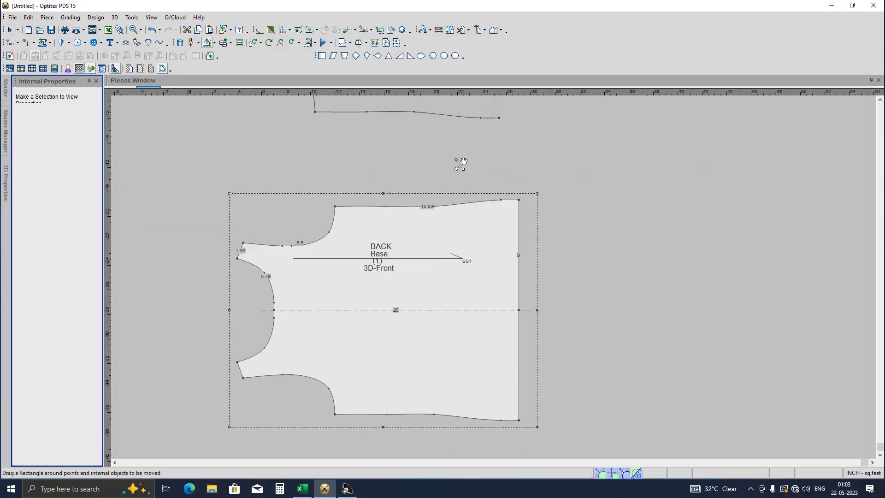
drag(451, 155, 526, 203)
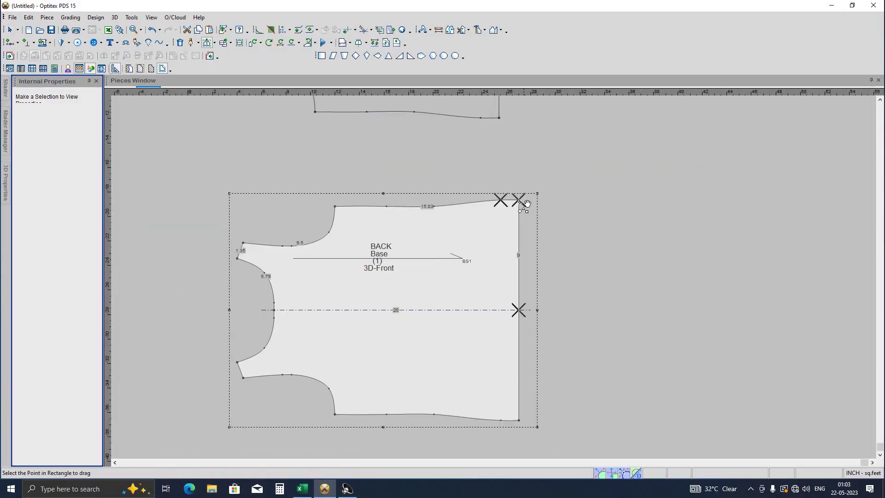
click(525, 201)
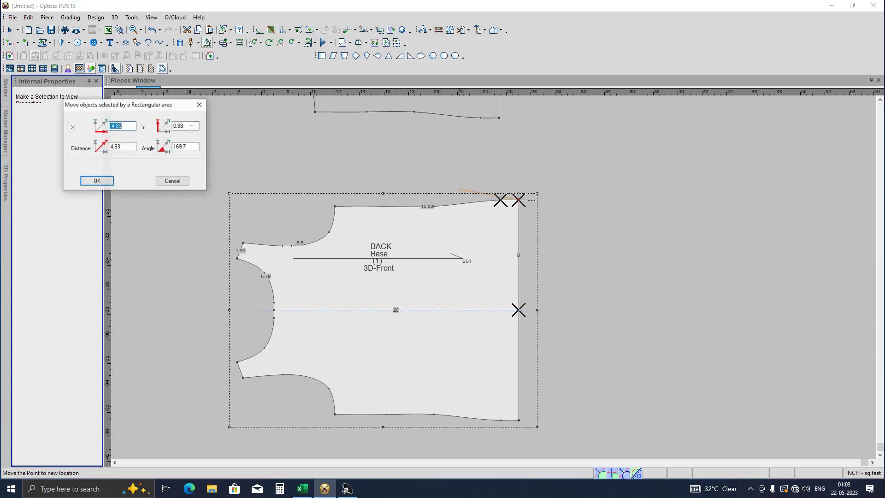
key(Return)
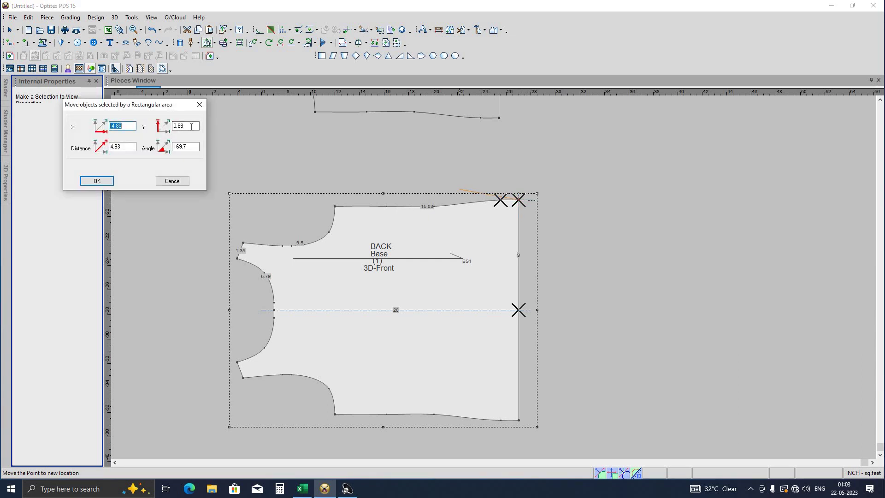
key(Tab)
text(0)
key(shift+Tab)
text(-.5)
key(Return)
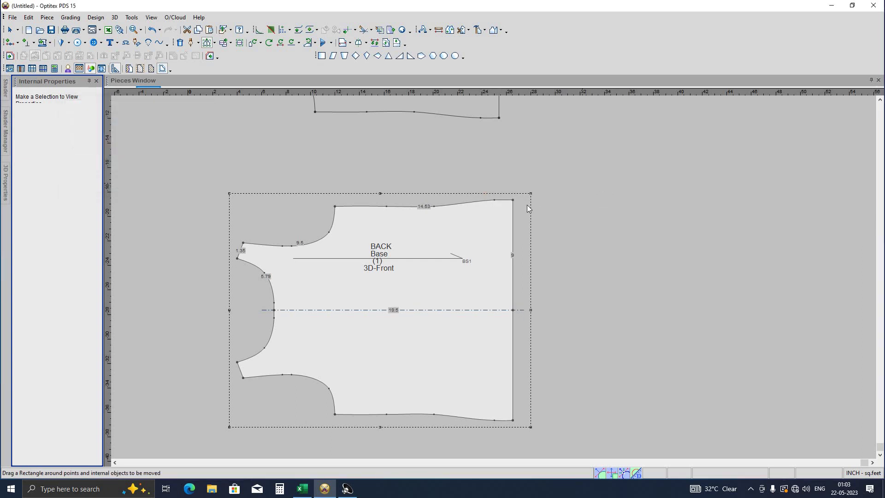
scroll(411, 158, down, 2)
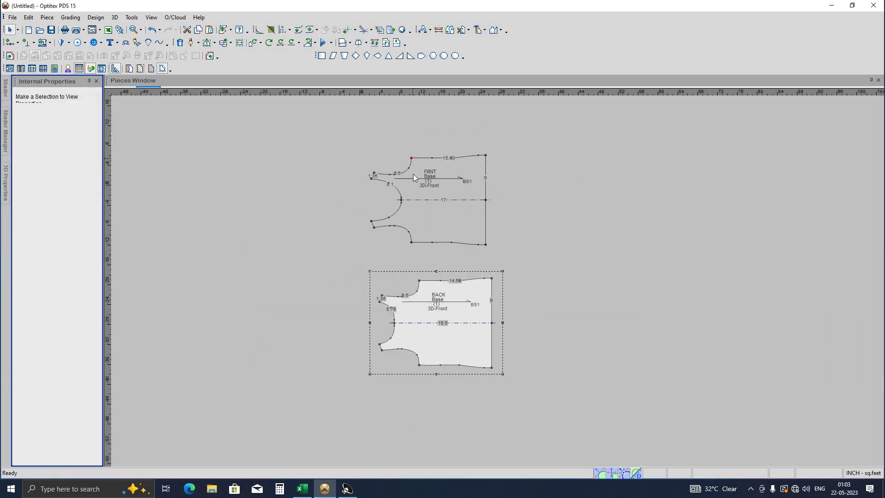
click(411, 158)
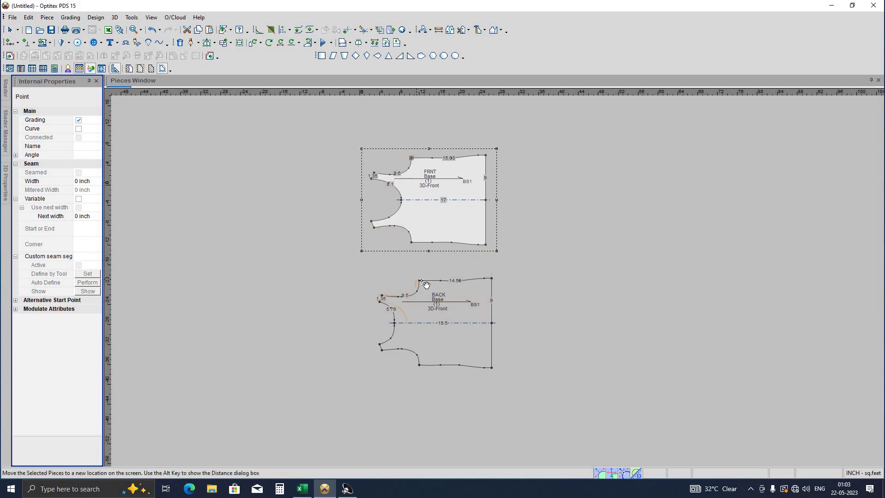
drag(498, 281, 514, 267)
scroll(515, 270, up, 3)
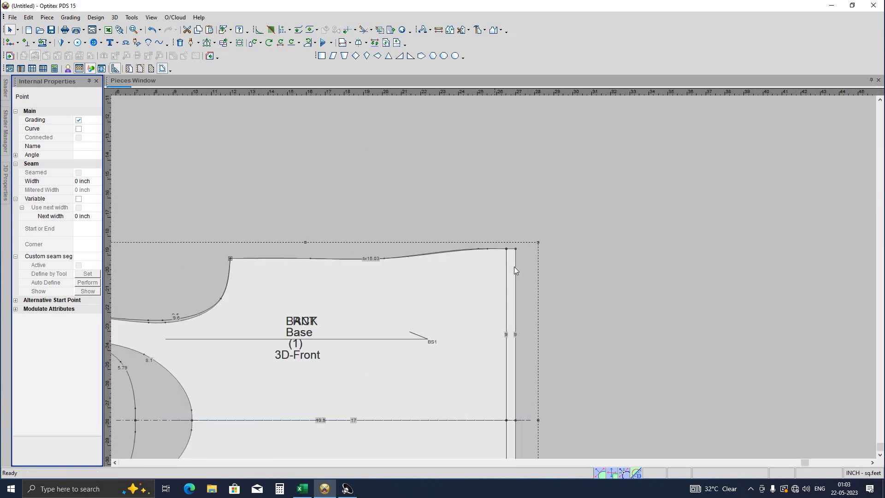
scroll(493, 276, up, 2)
scroll(494, 280, down, 2)
scroll(494, 281, down, 2)
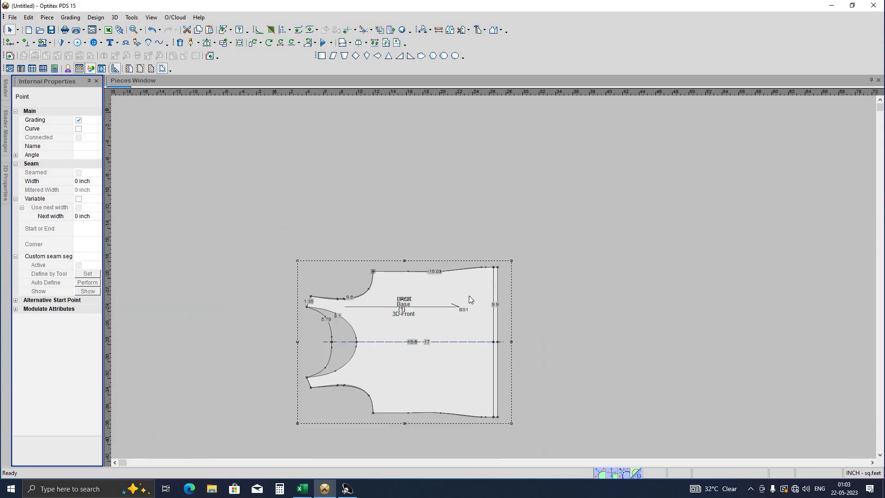
click(507, 127)
key(ctrl+z)
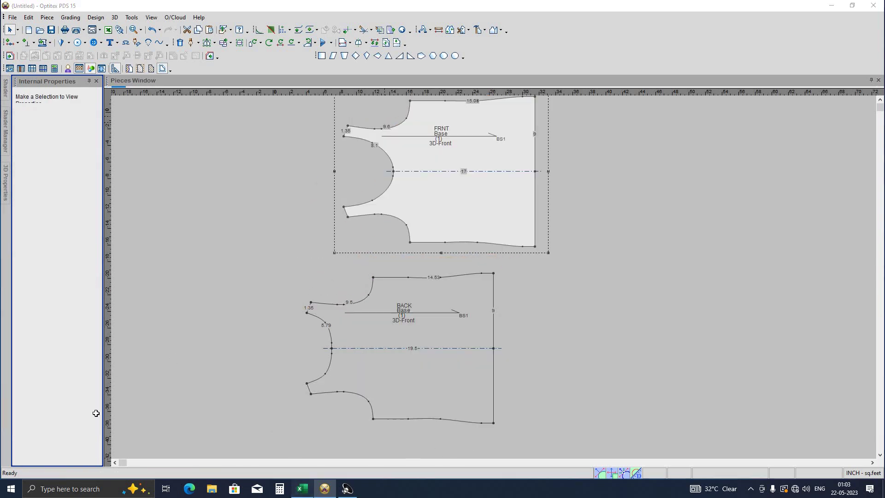
click(303, 489)
click(70, 463)
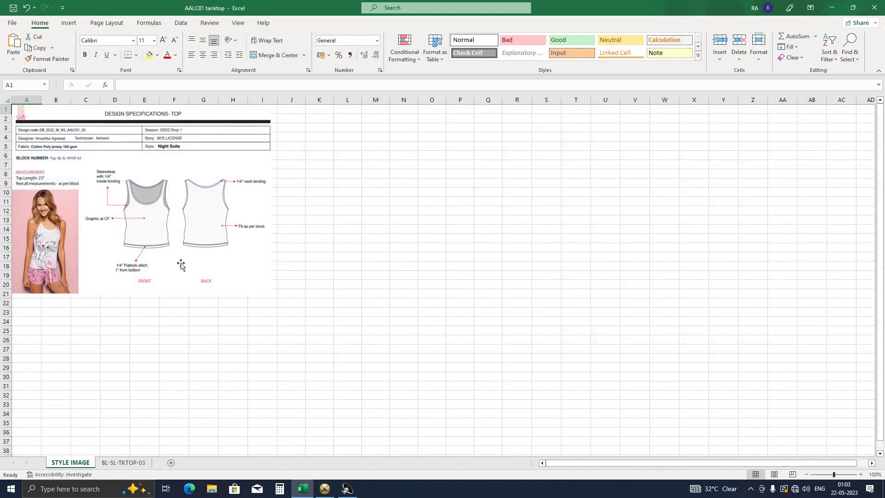
key(alt+Tab)
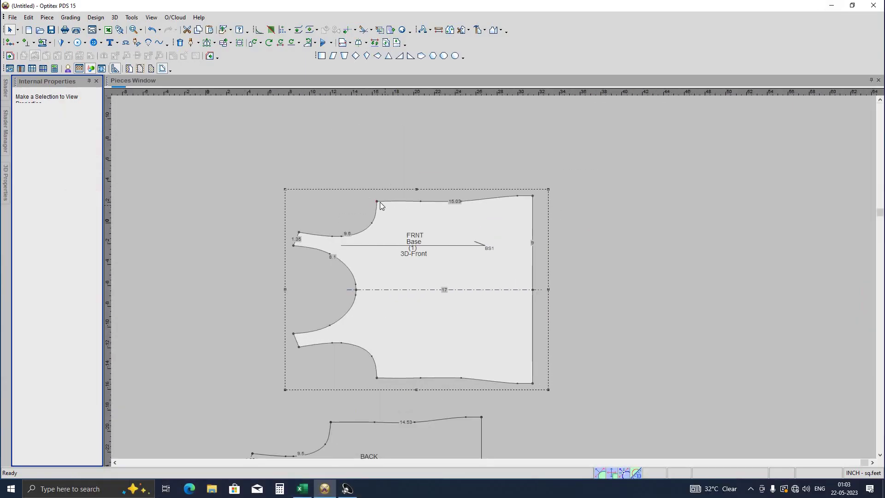
- Move the FRNT piece onto BACK and align its outline over BACK's
click(377, 201)
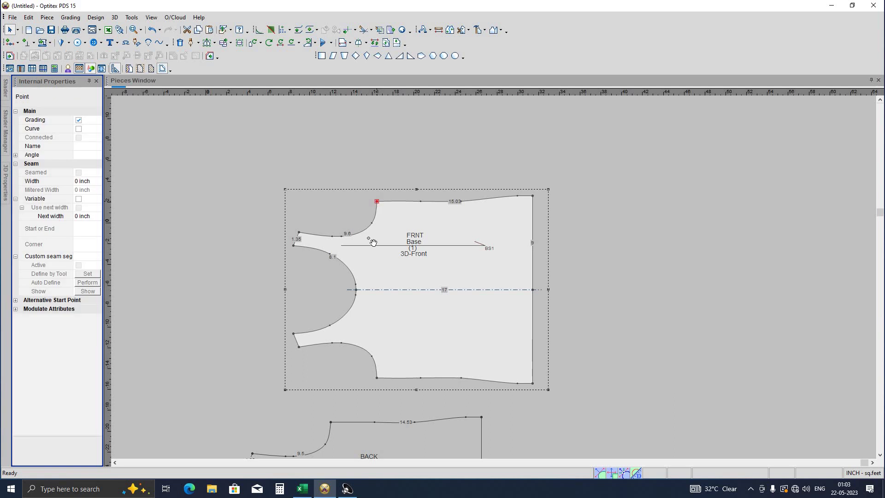
drag(503, 277, 503, 284)
scroll(503, 285, down, 2)
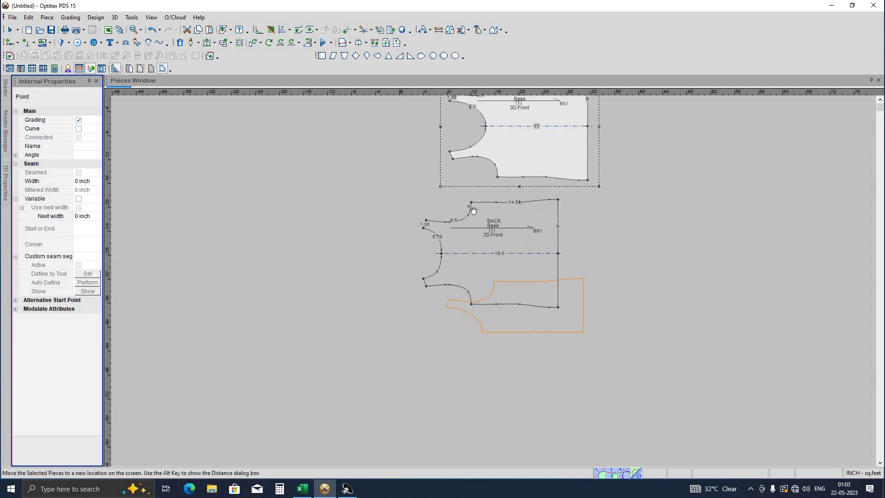
click(556, 227)
scroll(258, 382, down, 1)
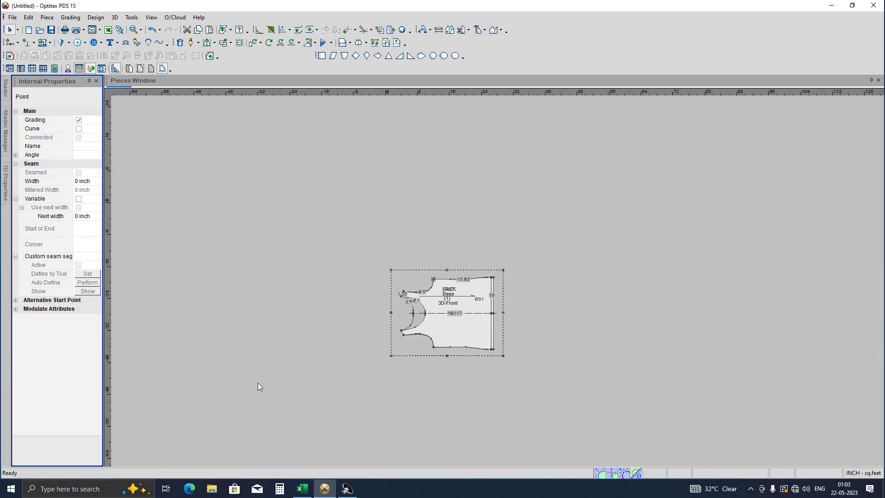
scroll(277, 369, up, 3)
click(291, 353)
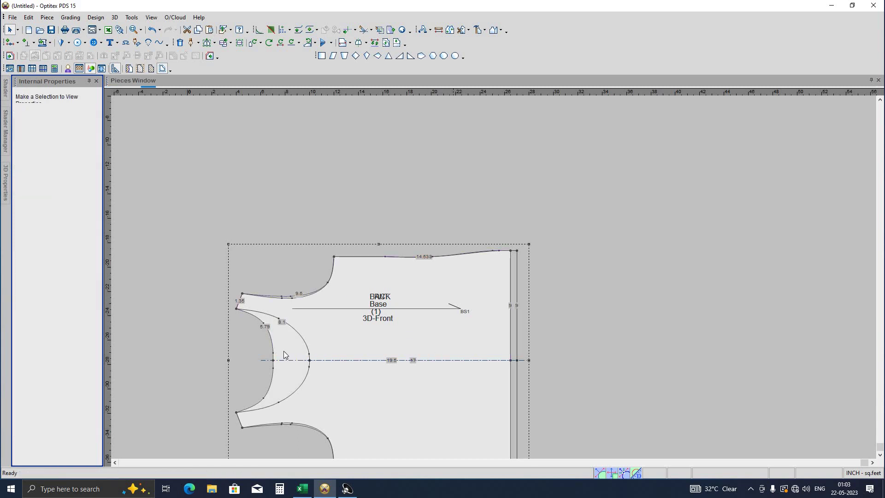
click(516, 328)
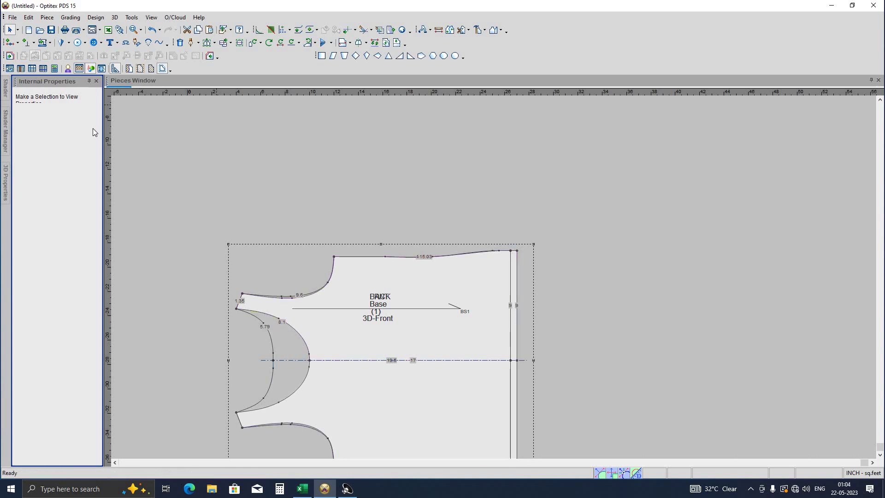
- Move FRNT's top-right corner 0.5 at 180° so the top edge reads 14.53
click(495, 280)
scroll(494, 280, down, 1)
scroll(496, 280, up, 2)
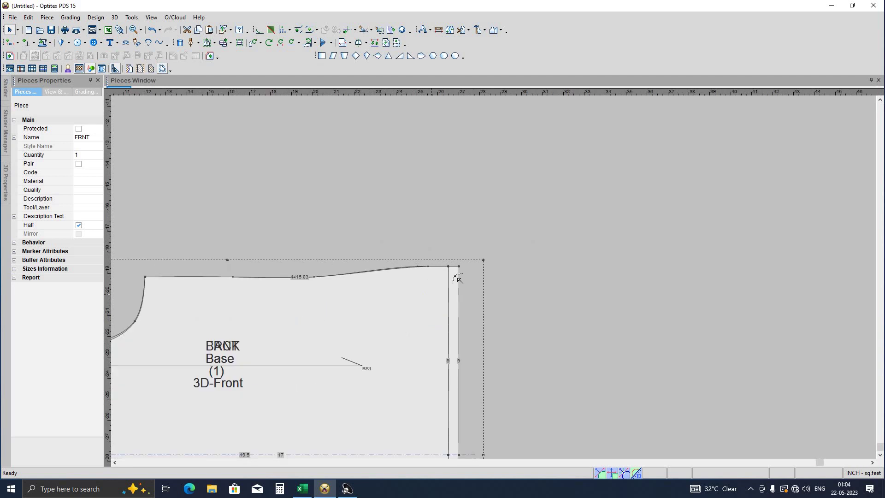
scroll(500, 274, down, 1)
scroll(507, 253, up, 2)
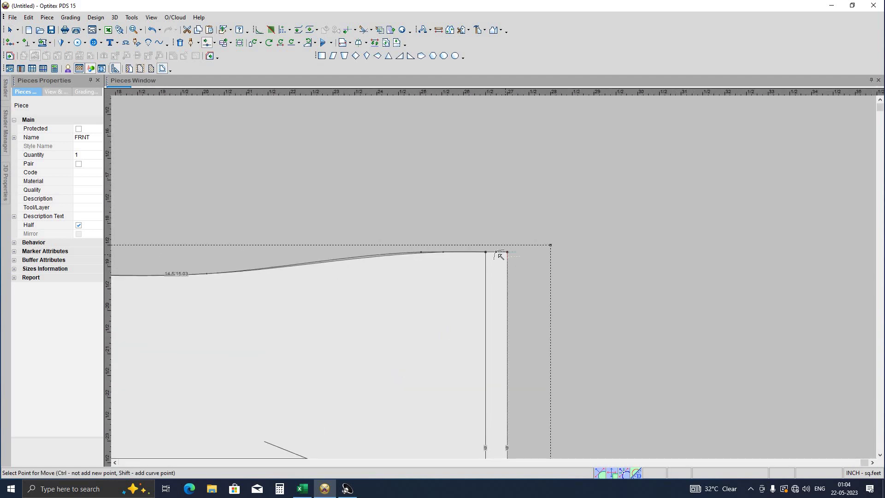
click(493, 257)
click(436, 299)
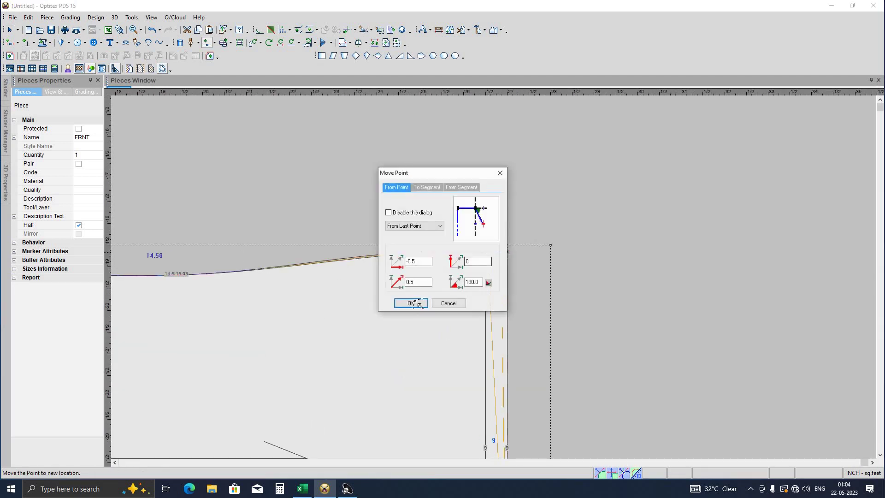
key(Return)
scroll(496, 354, down, 1)
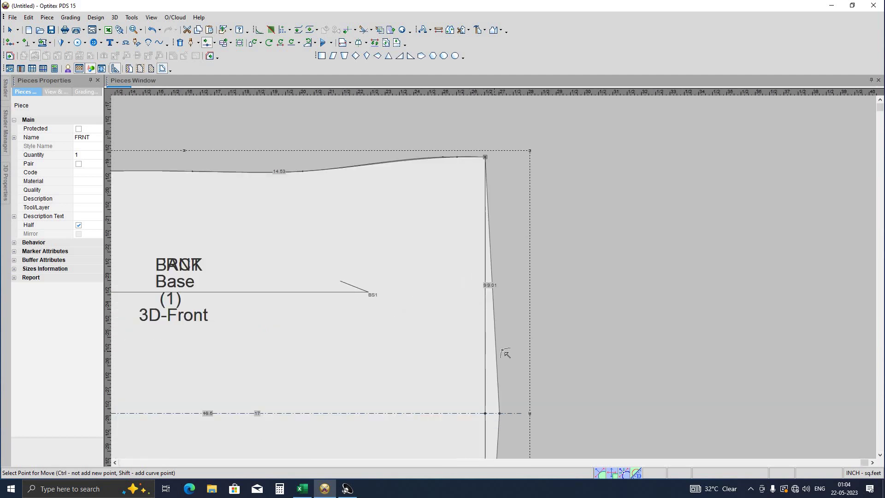
- Nudge a FRNT right-edge point into a gentle curve measuring 9.02
click(501, 307)
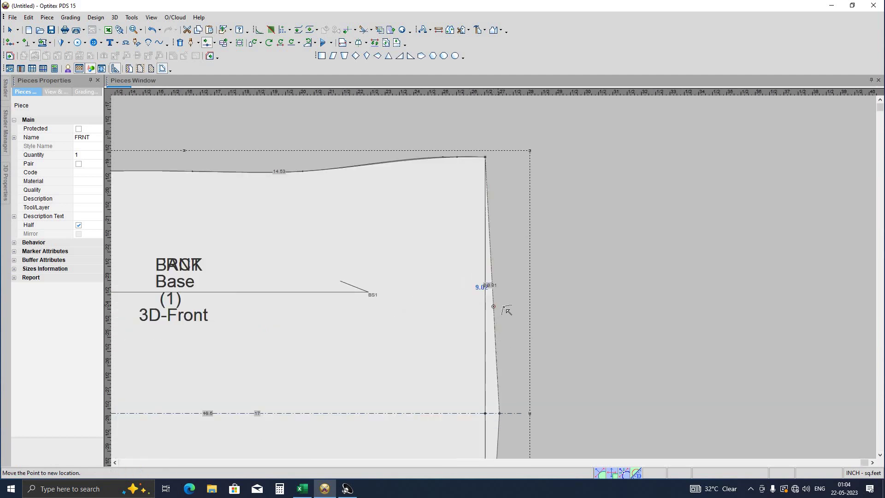
click(418, 305)
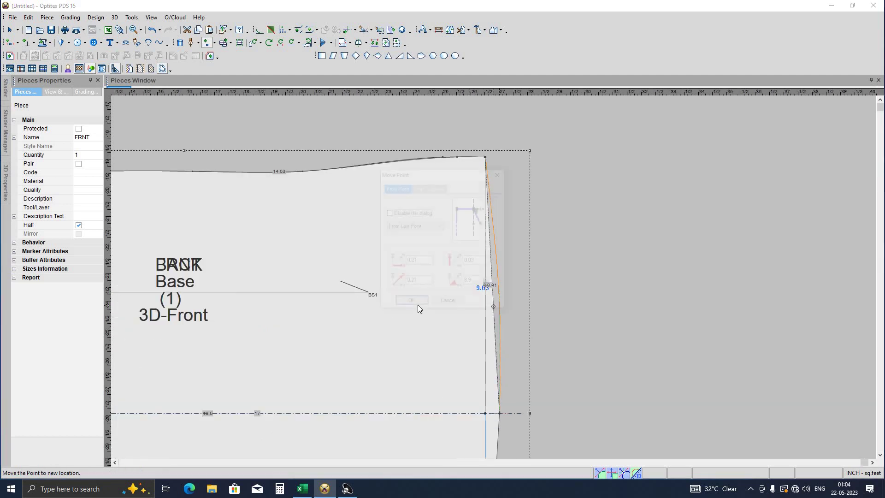
key(Return)
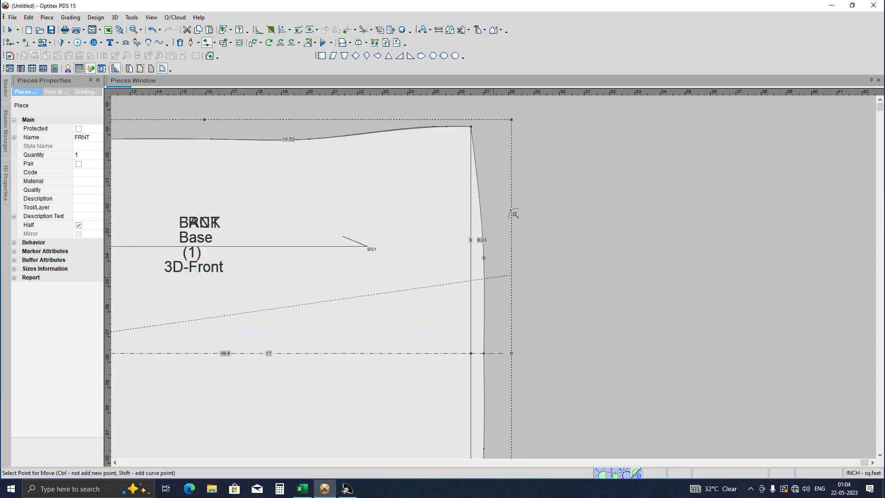
scroll(507, 231, up, 1)
click(507, 225)
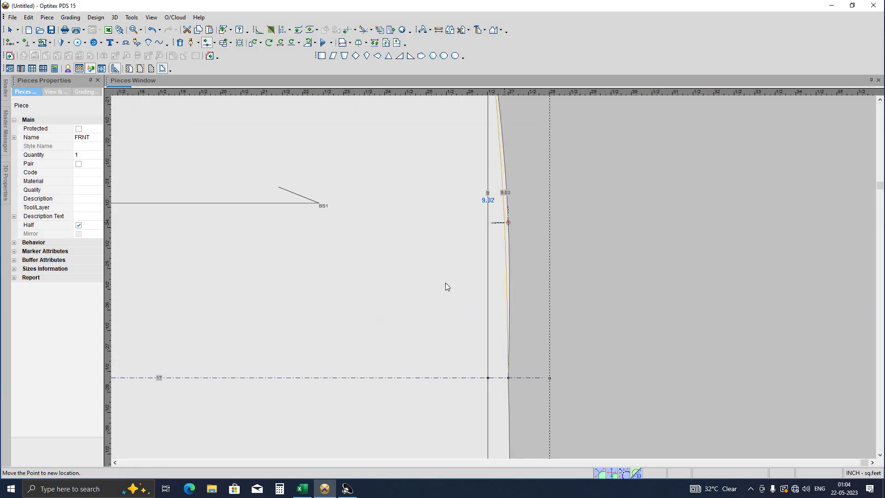
click(414, 302)
key(Return)
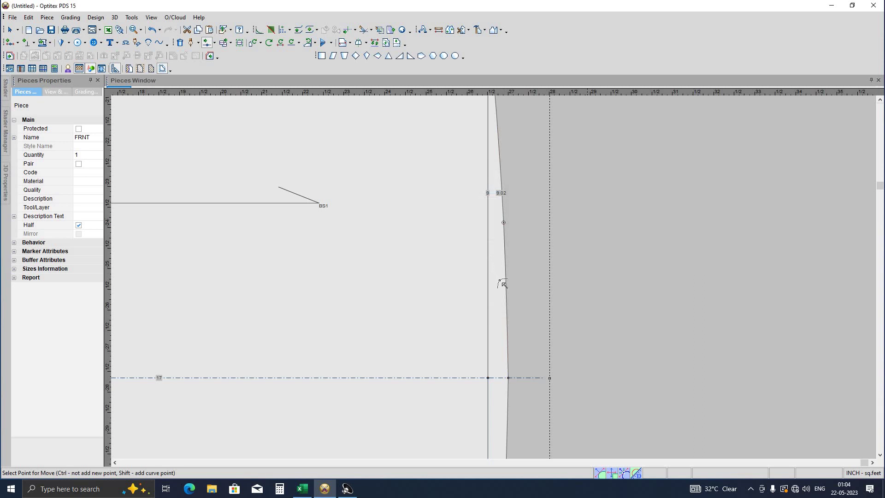
scroll(554, 272, down, 2)
scroll(507, 267, down, 2)
key(Escape)
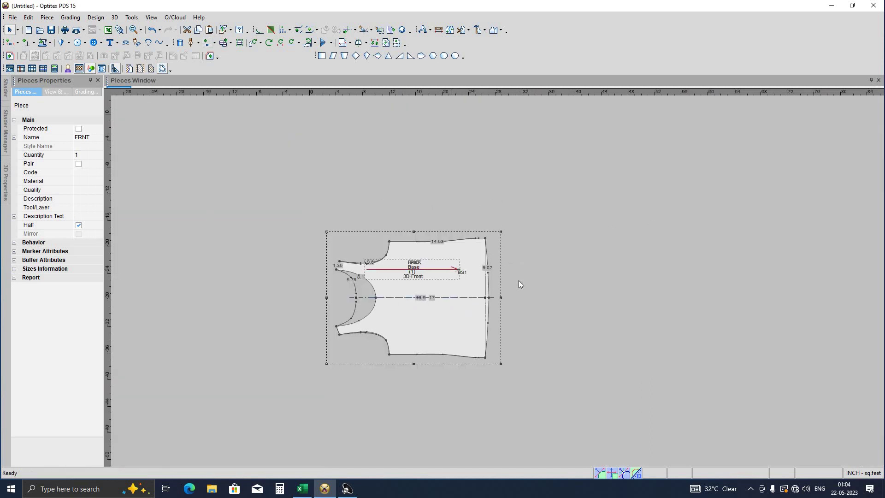
- Move FRNT off BACK and place BACK just to its right
drag(462, 255, 498, 281)
scroll(544, 302, up, 3)
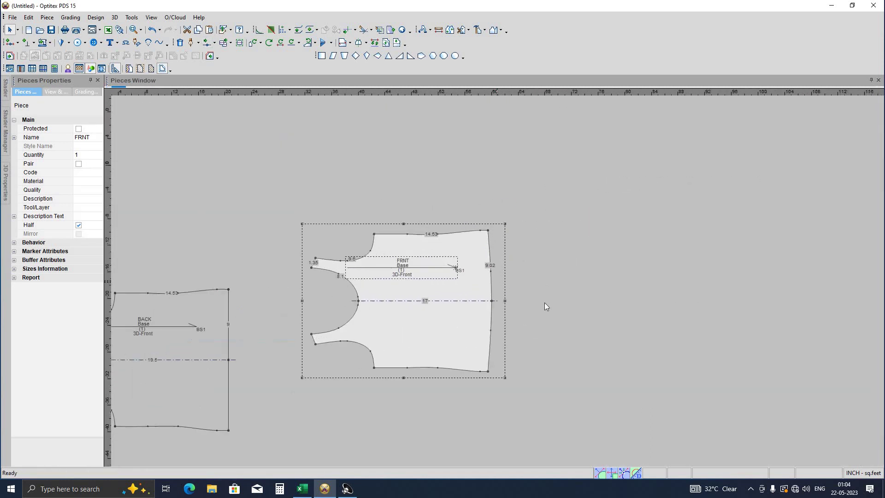
scroll(309, 310, up, 2)
scroll(252, 304, down, 5)
key(Tab)
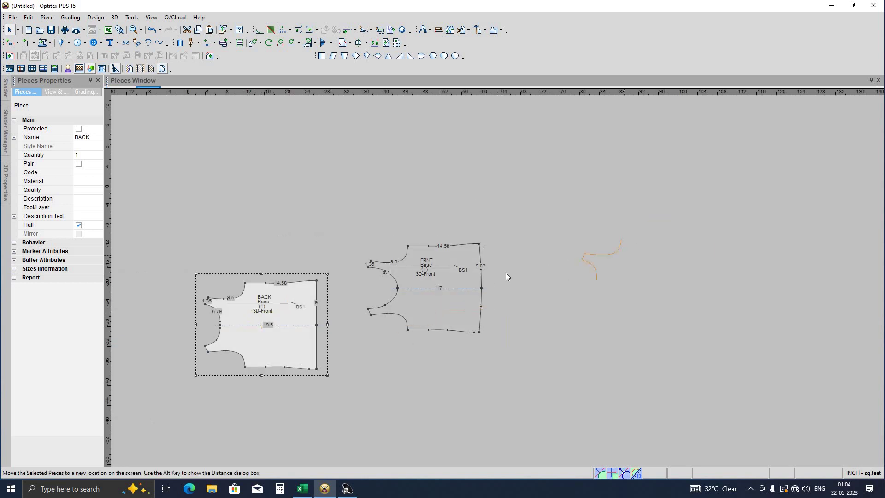
click(504, 269)
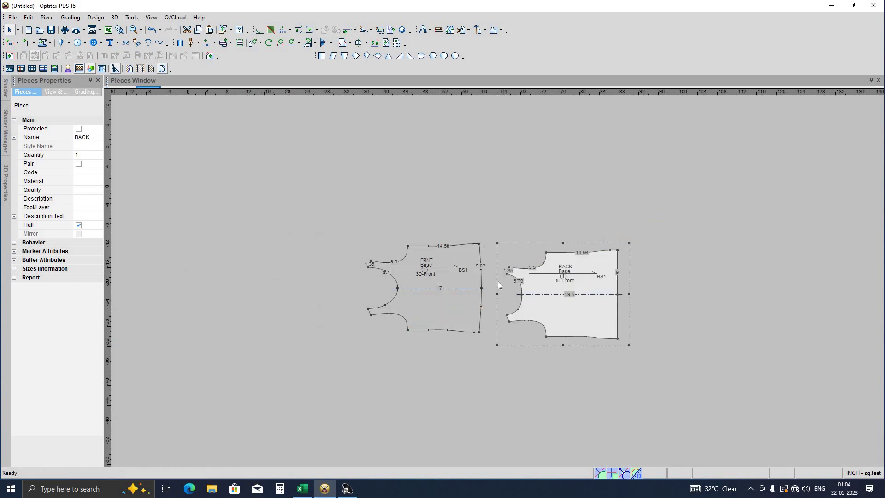
scroll(492, 275, up, 2)
- Add a 0.4 seam allowance around the whole FRNT piece
key(s)
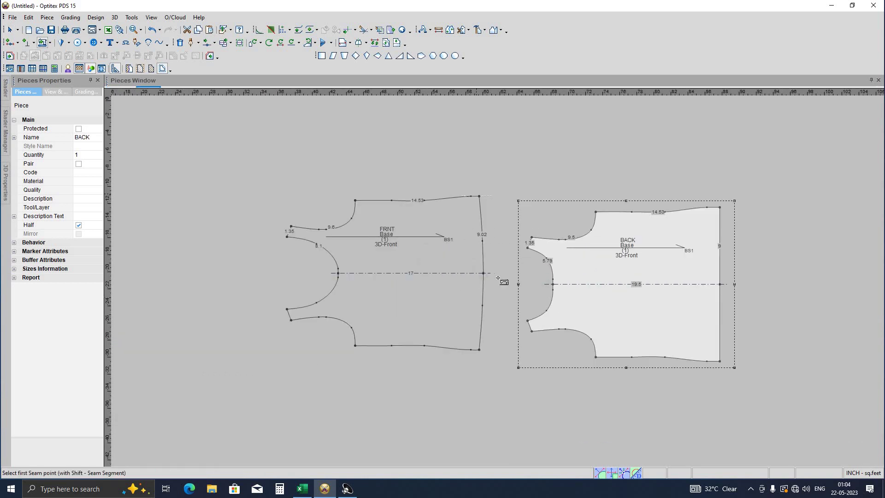
scroll(495, 281, up, 1)
scroll(495, 280, down, 1)
click(495, 276)
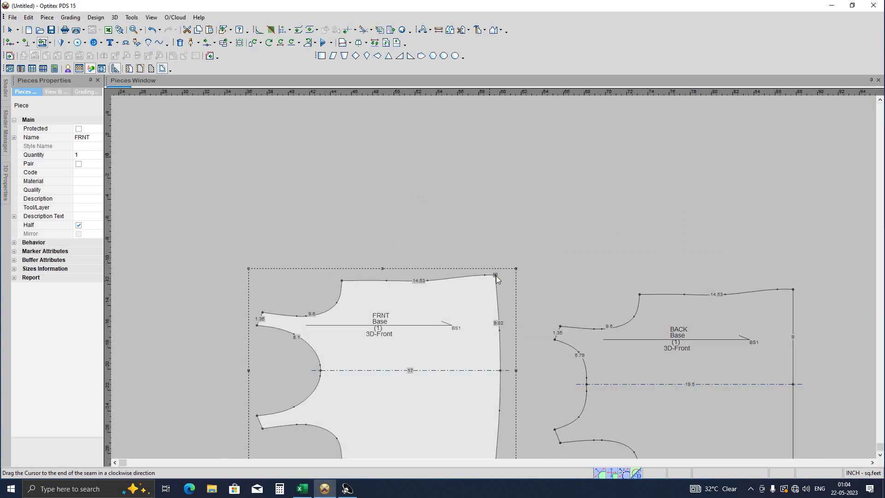
click(169, 231)
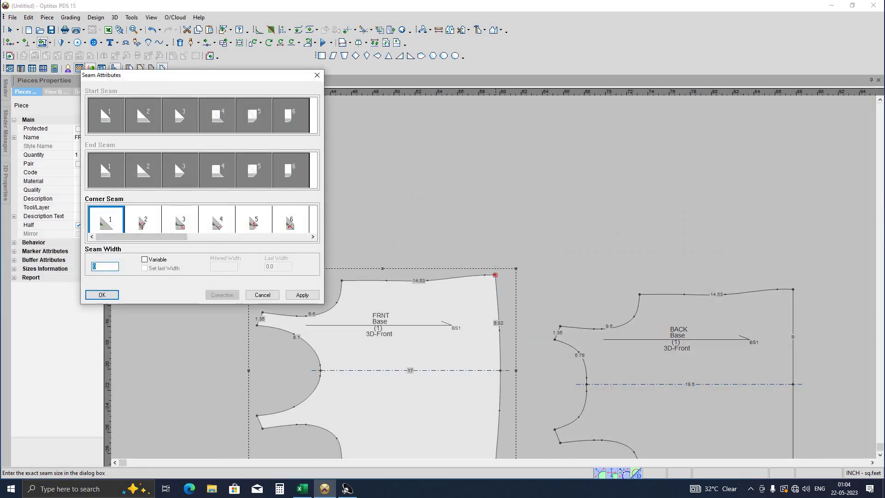
text(0.4)
key(Return)
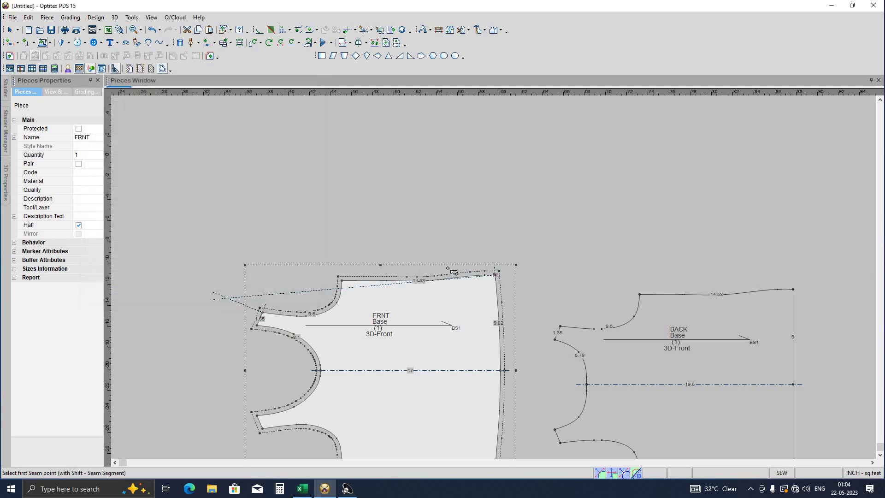
scroll(448, 269, up, 2)
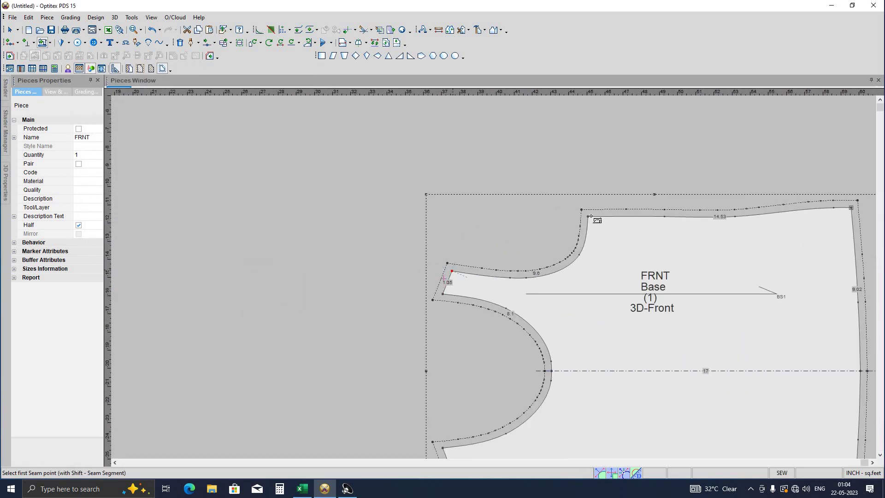
- Set seam widths on FRNT's curved segments, giving one zero width
drag(591, 216, 587, 218)
click(479, 209)
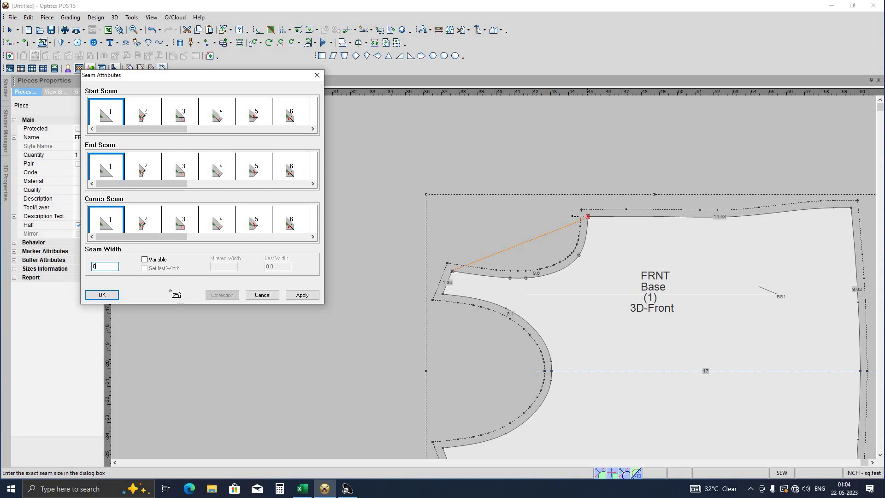
key(Return)
scroll(516, 256, down, 1)
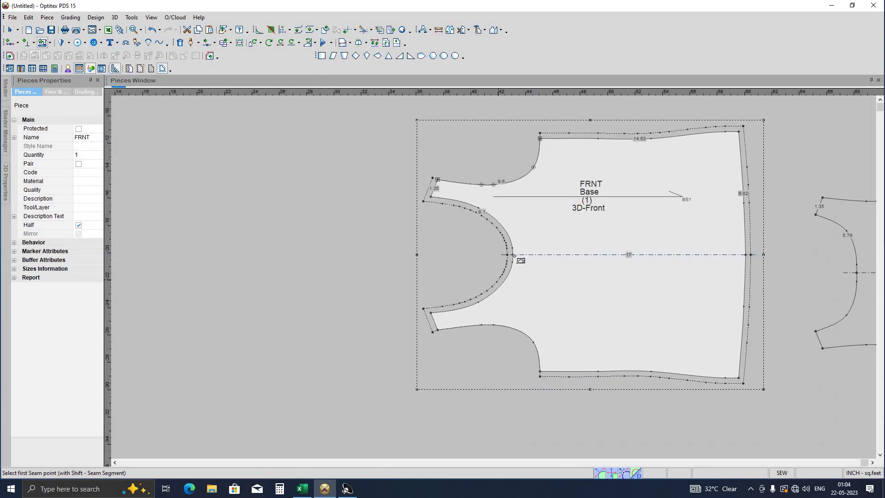
click(430, 197)
click(512, 255)
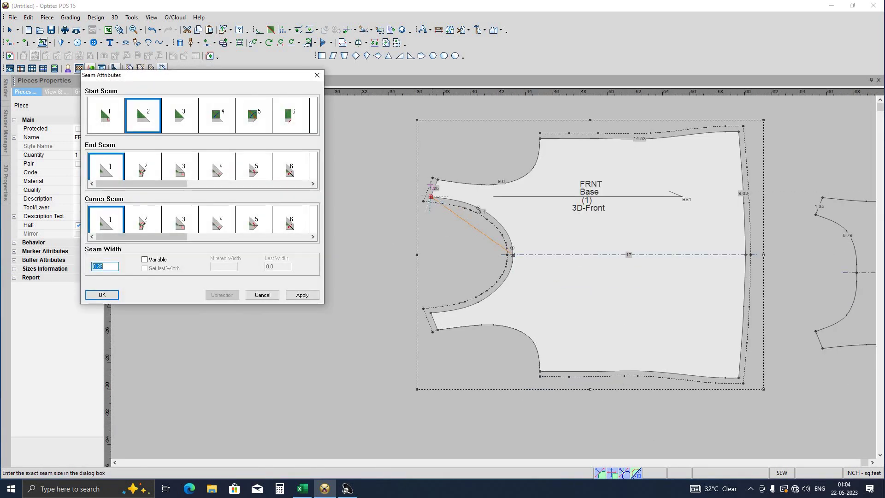
text(0)
key(Return)
scroll(498, 282, down, 2)
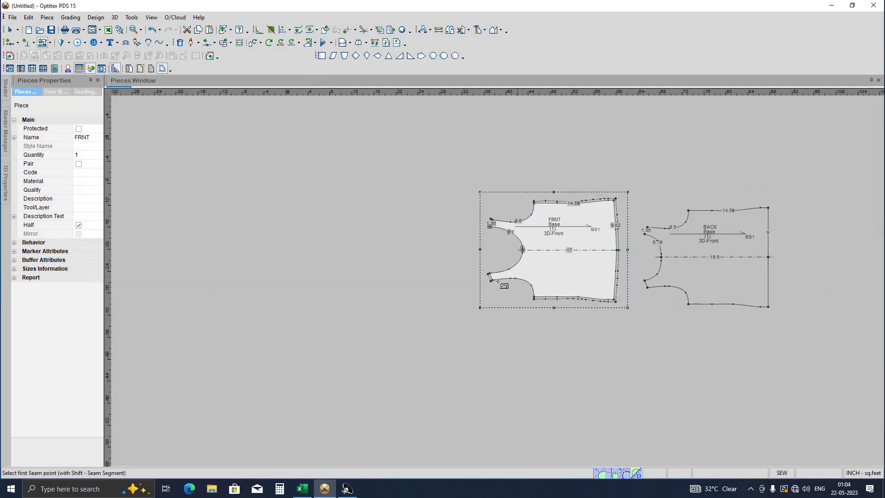
scroll(504, 286, up, 1)
scroll(590, 263, up, 1)
scroll(677, 242, up, 2)
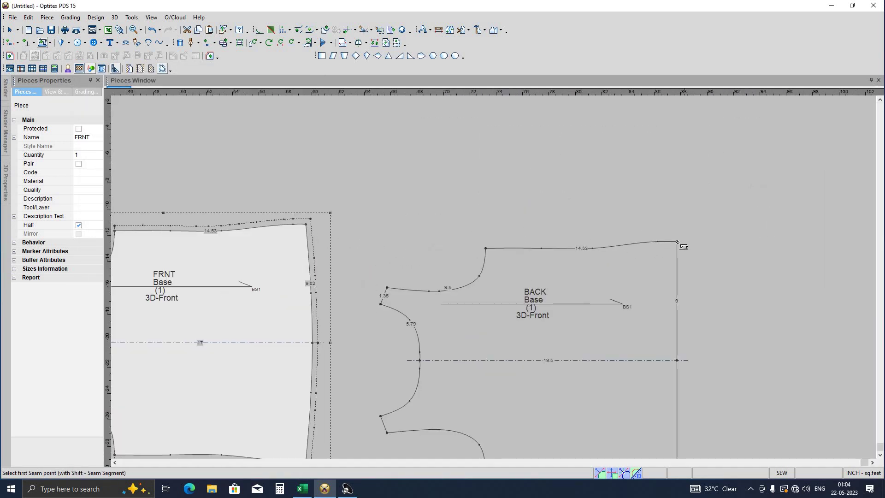
- Add the seam allowance around the whole BACK piece
click(679, 240)
click(509, 251)
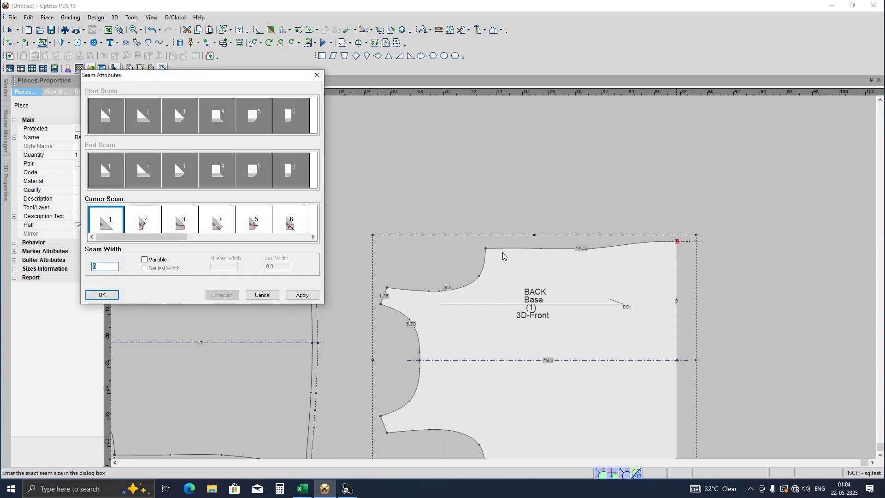
key(Return)
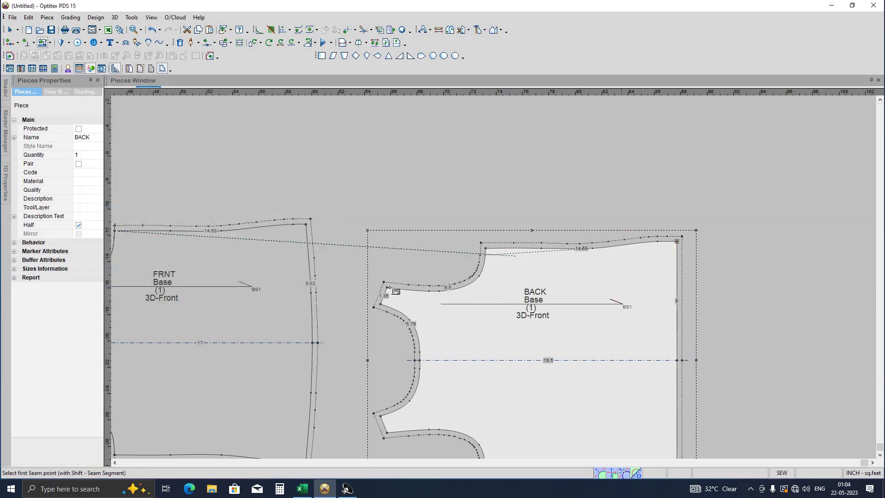
- Set the BACK neckline and armhole seam segments to zero width
click(486, 248)
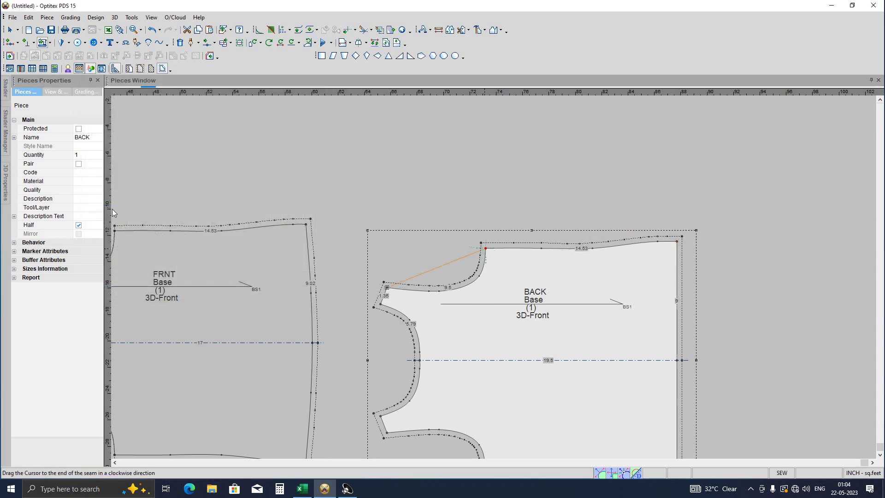
click(387, 287)
key(Return)
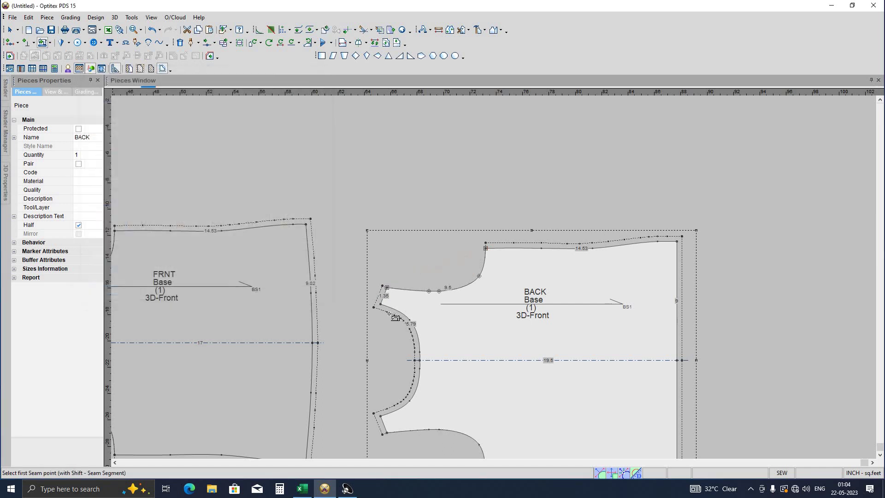
click(380, 305)
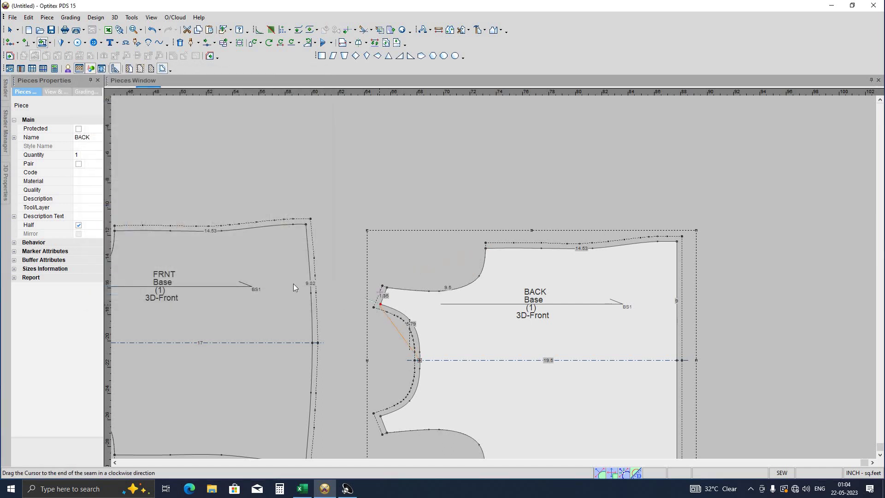
click(419, 352)
key(Return)
scroll(617, 312, down, 1)
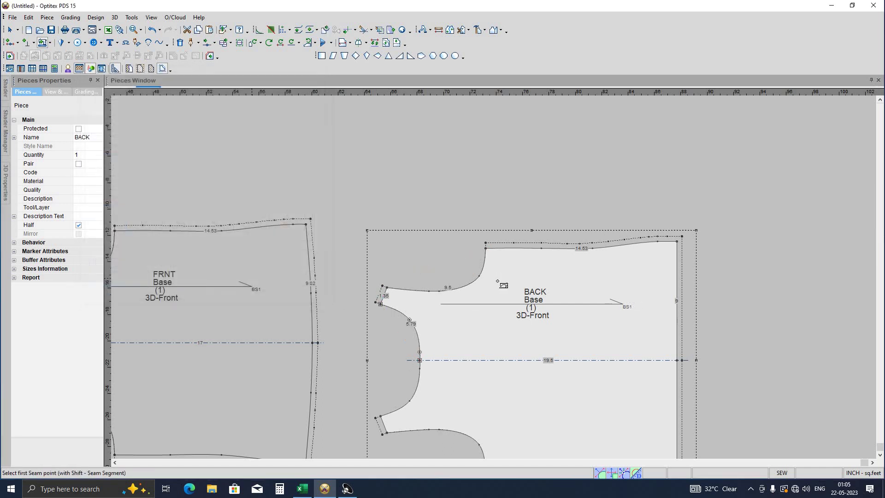
scroll(502, 285, down, 1)
scroll(505, 287, down, 1)
scroll(505, 287, up, 1)
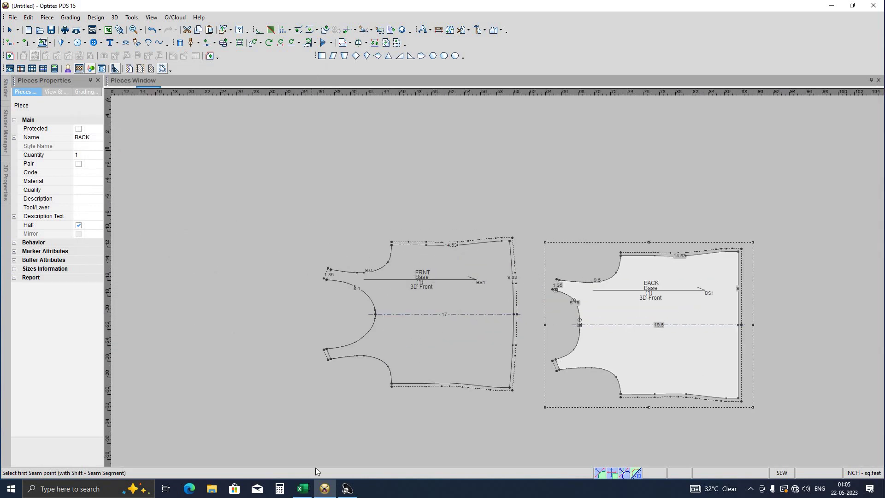
- Review the BL-SL-TKTOP-03 spec sheet in Excel, then return to Optitex
click(303, 489)
click(124, 463)
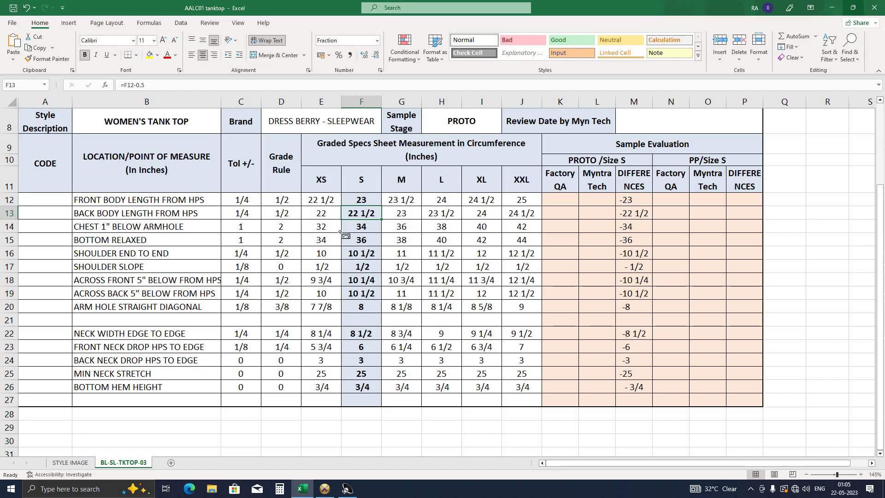
click(832, 8)
- Add the hem seam allowance to FRNT's 9.02 hem edge
scroll(480, 214, up, 2)
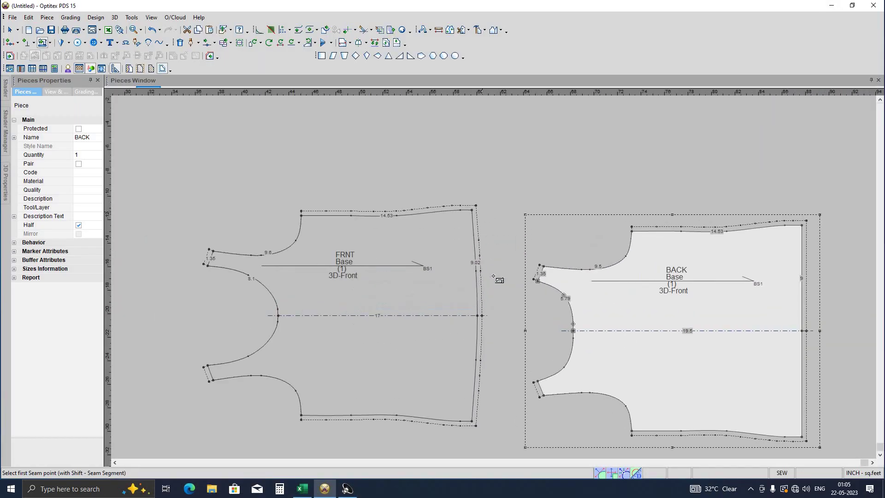
scroll(478, 194, up, 1)
scroll(474, 171, up, 1)
scroll(470, 149, up, 1)
scroll(469, 147, down, 4)
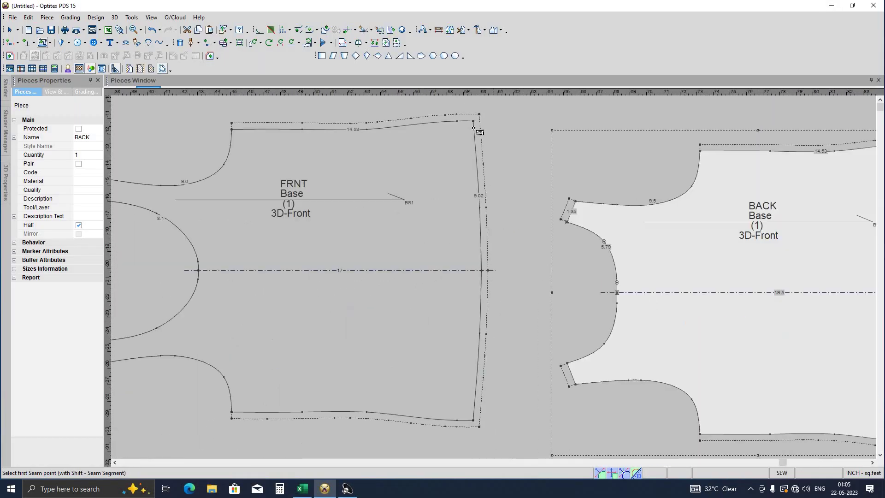
click(481, 270)
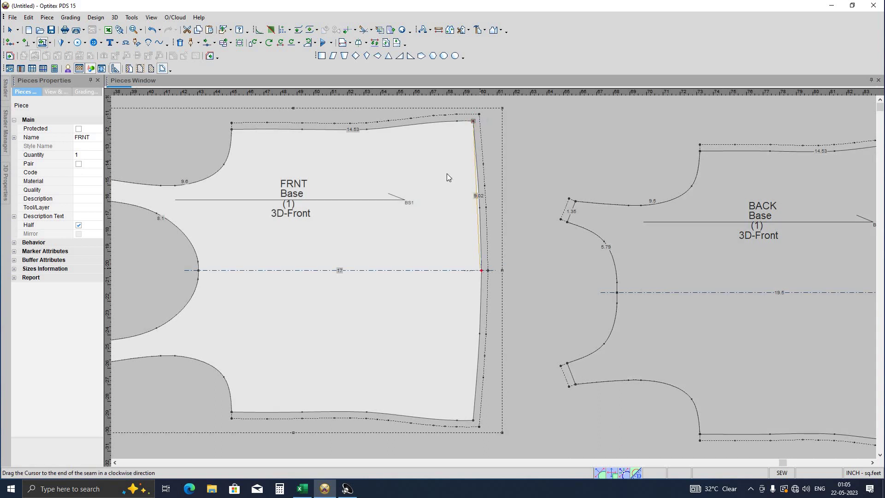
click(479, 208)
text(1)
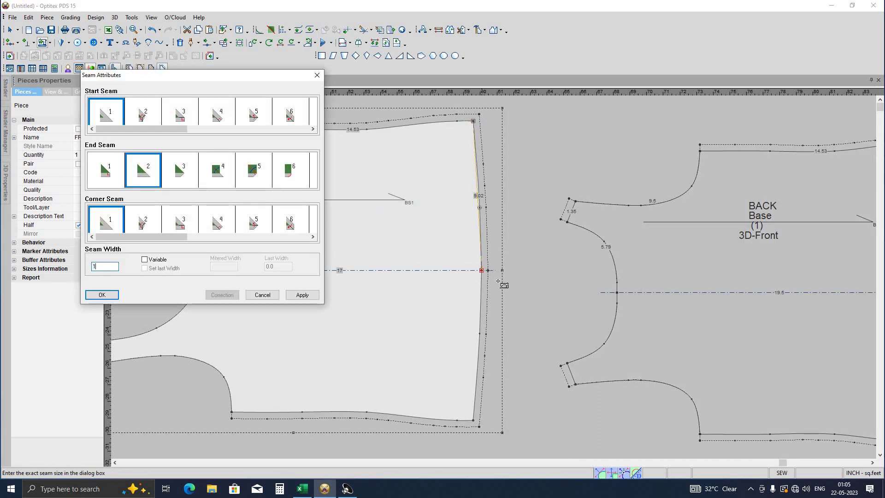
key(Return)
- Add the matching hem seam allowance to the BACK hem edge
scroll(501, 284, down, 2)
scroll(458, 227, up, 1)
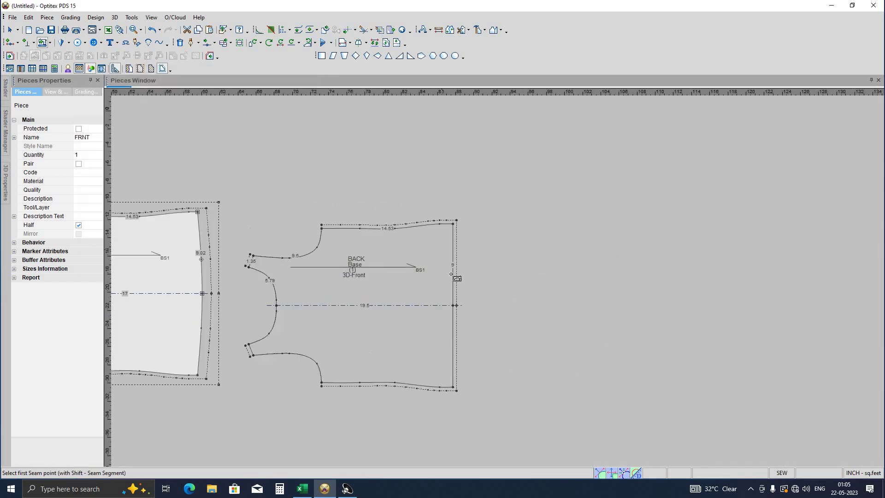
click(453, 305)
click(452, 304)
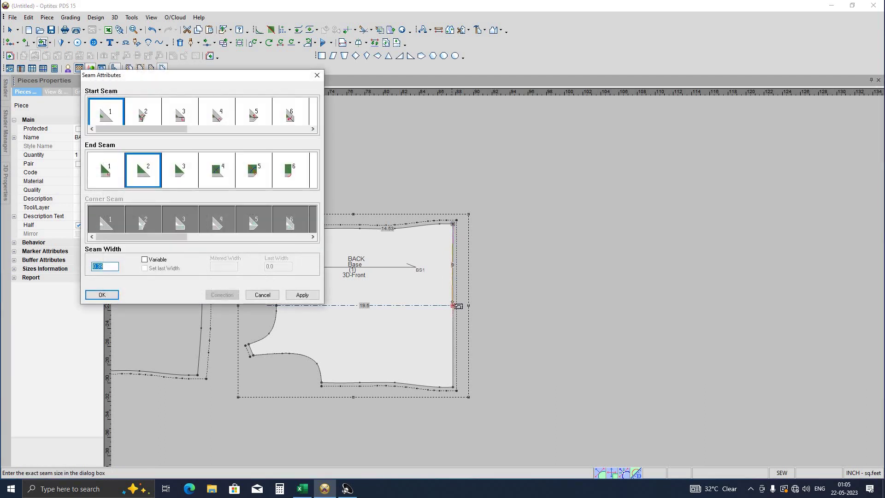
key(Return)
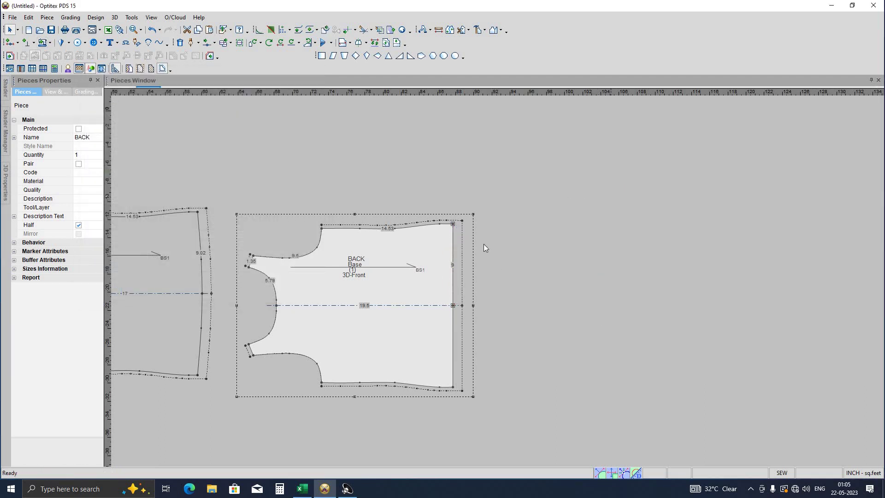
scroll(258, 267, down, 2)
scroll(258, 267, up, 1)
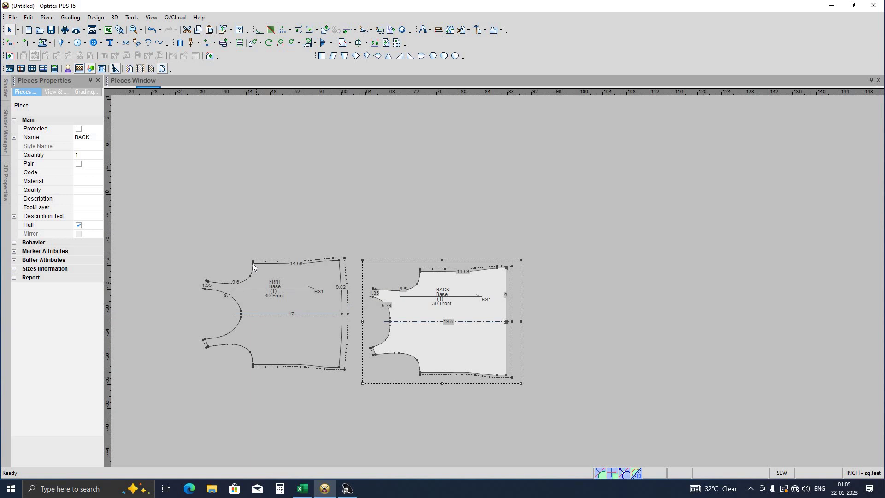
- Lay FRNT over BACK to compare outlines, then return it to BACK's left
click(253, 263)
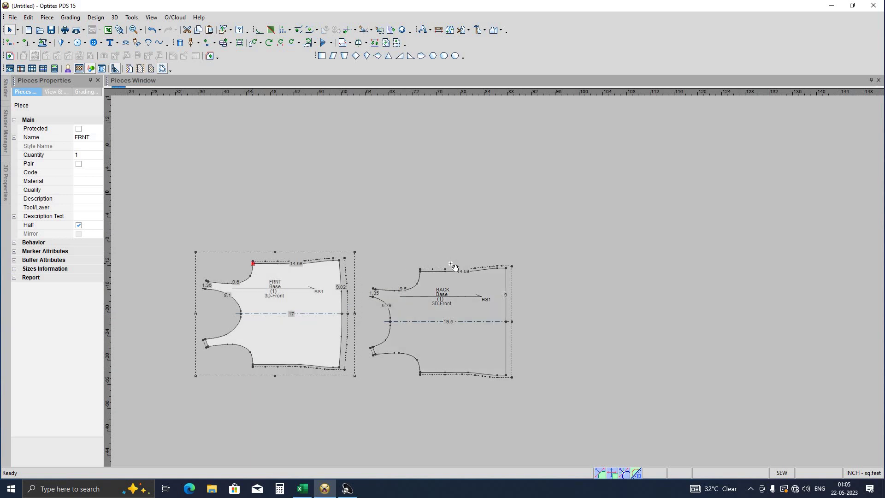
click(420, 270)
scroll(494, 278, up, 3)
scroll(494, 277, up, 1)
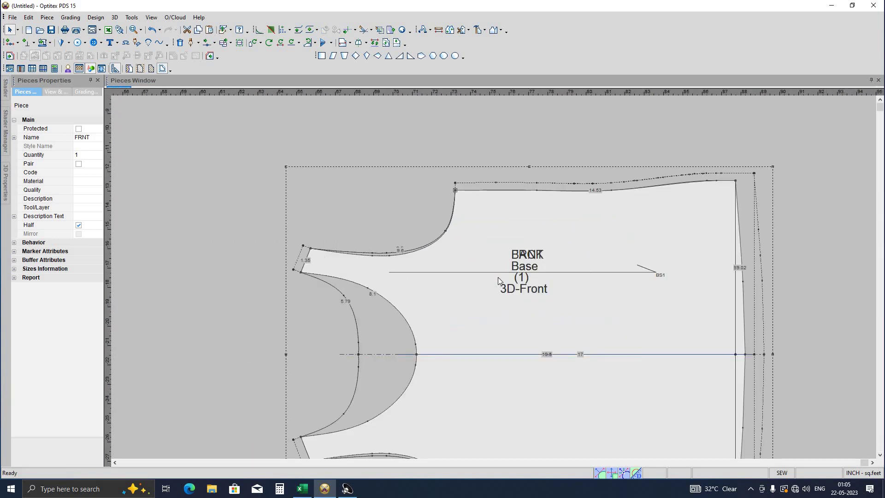
scroll(498, 281, down, 3)
scroll(507, 290, down, 1)
scroll(494, 296, up, 2)
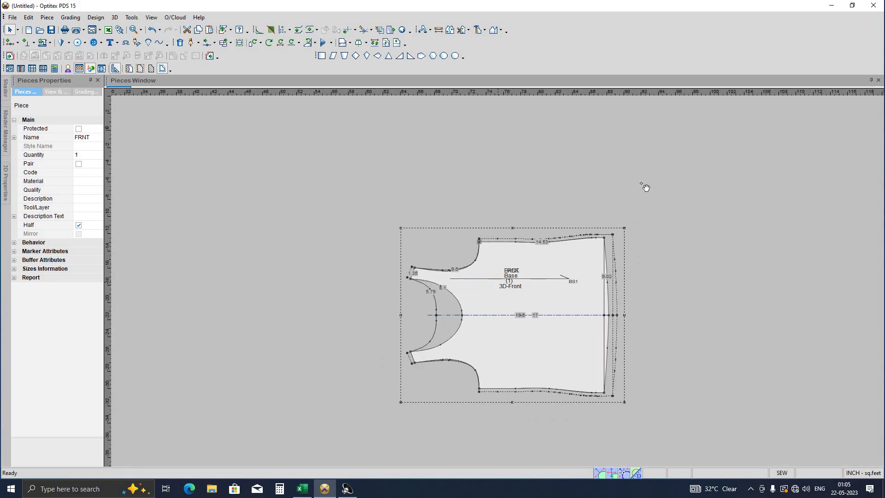
click(364, 263)
scroll(366, 264, up, 2)
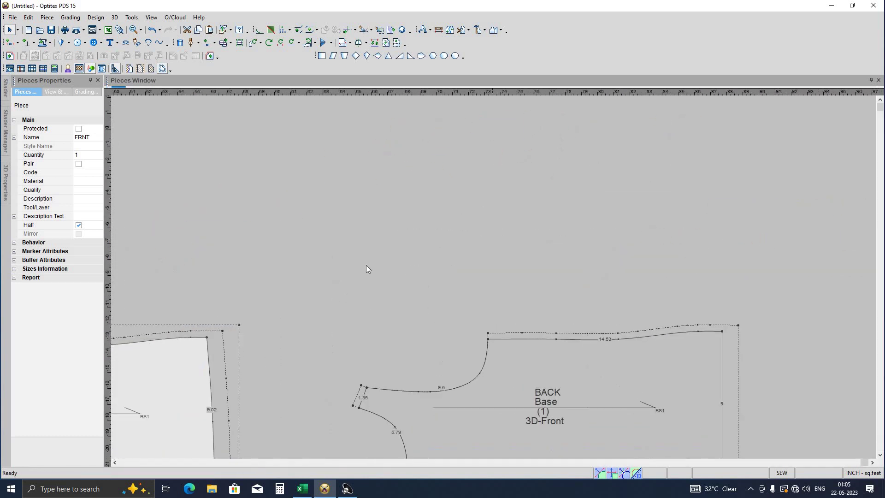
scroll(323, 239, down, 3)
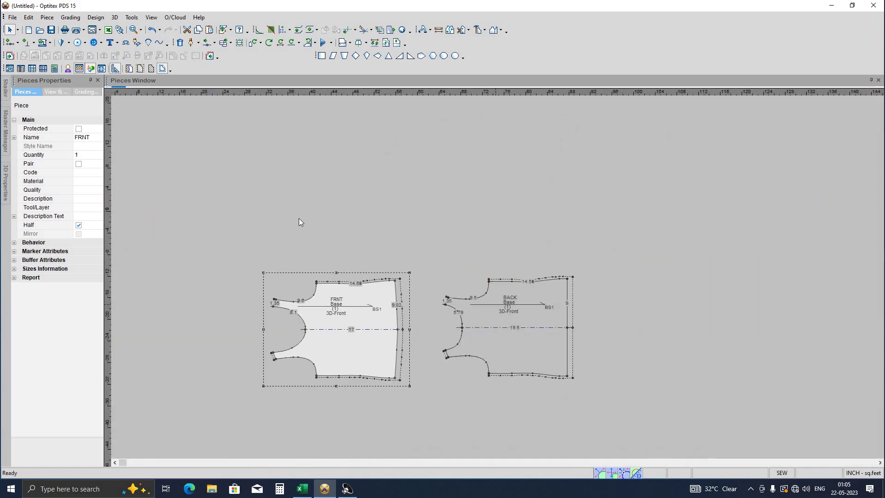
- Save As into the parent PATTRAN folder with the file name TANK TOP
click(13, 17)
click(261, 133)
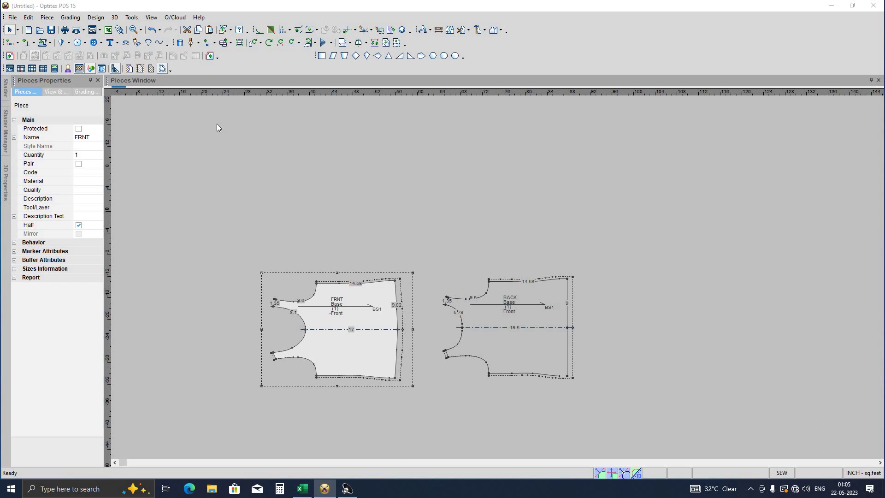
key(ctrl+s)
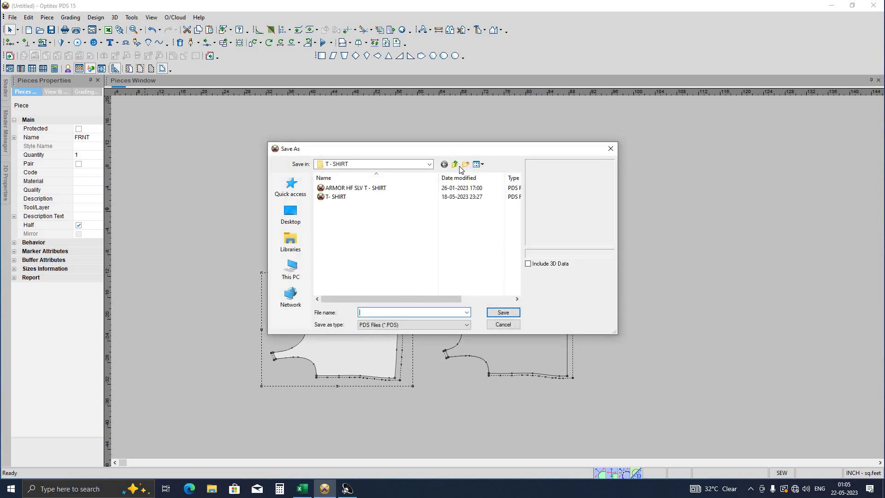
click(455, 164)
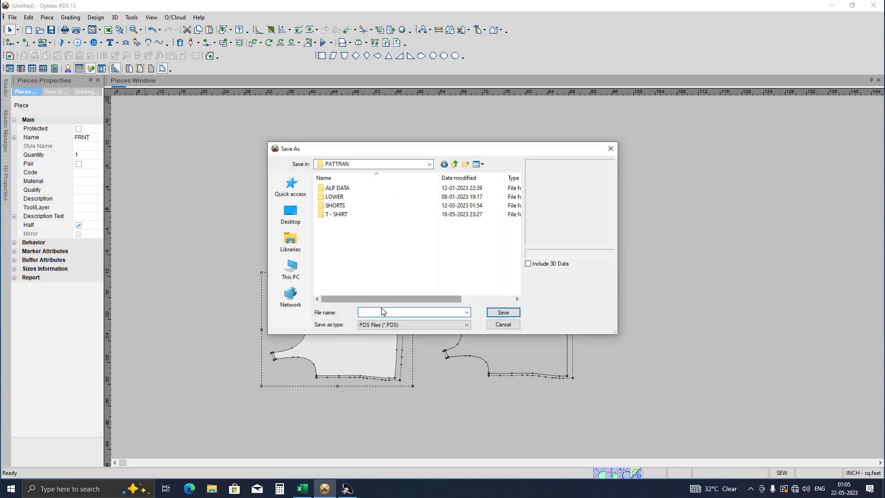
text(T)
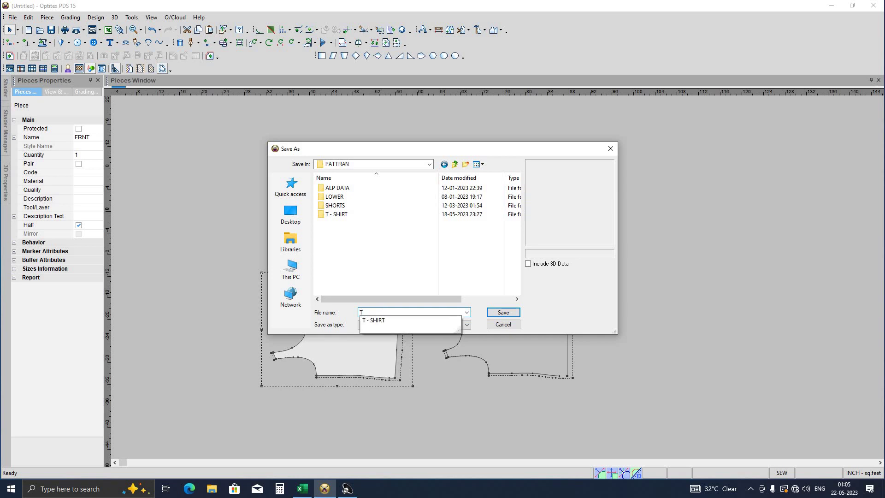
text(ANK TO)
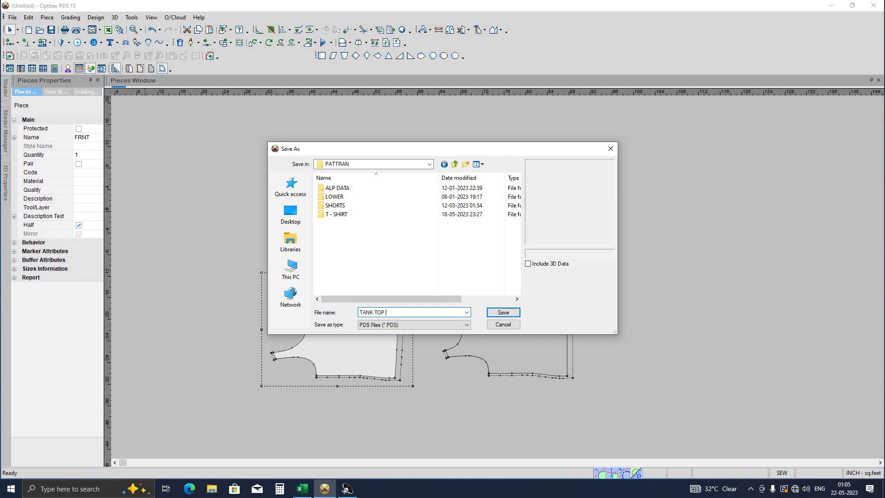
text(P)
key(Return)
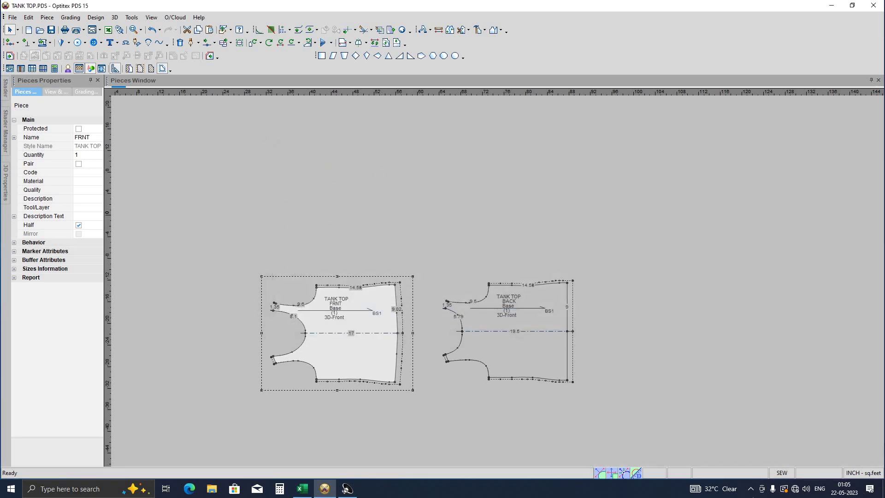